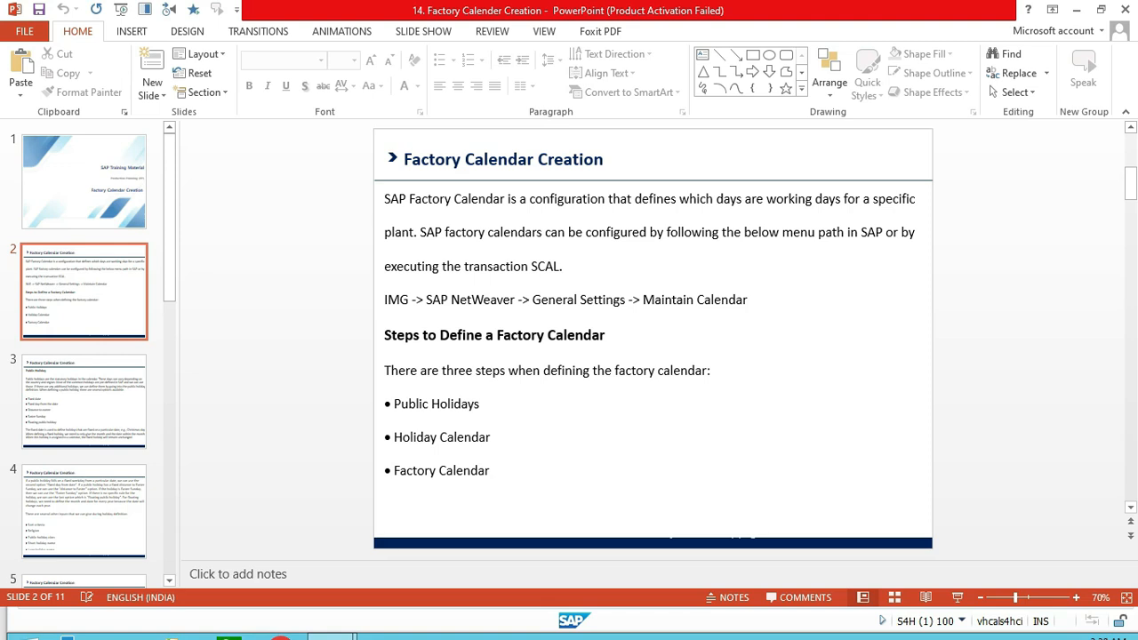
- Read the slides explaining public holidays, the holiday calendar and the factory calendar, up to the Create Public Holiday slide
key("Page_Down")
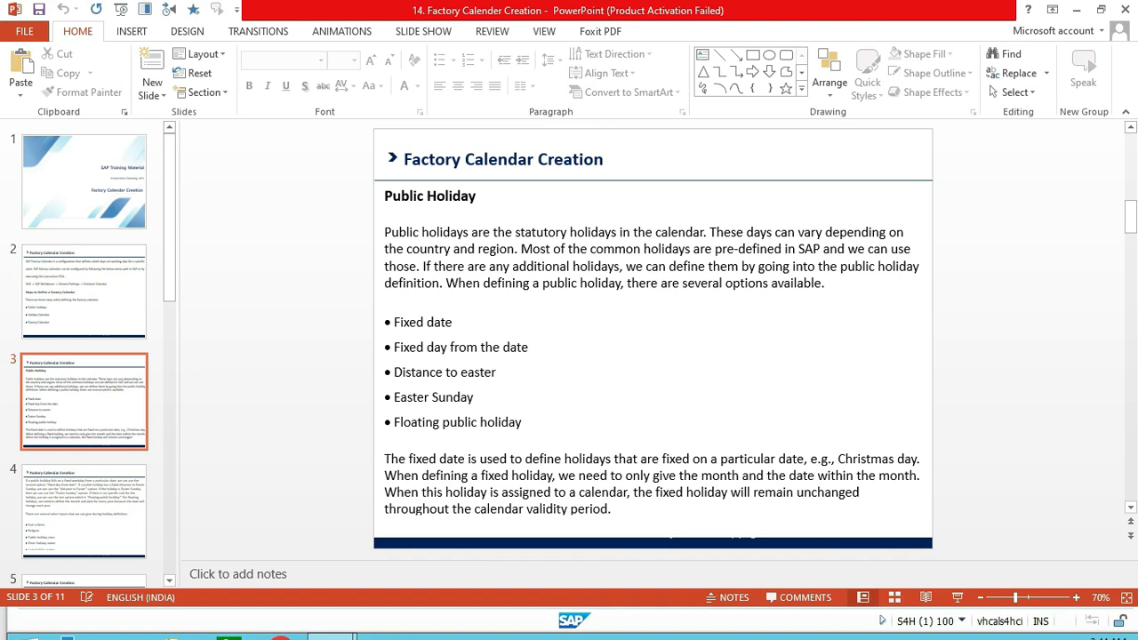
scroll(653, 338, "down", 2)
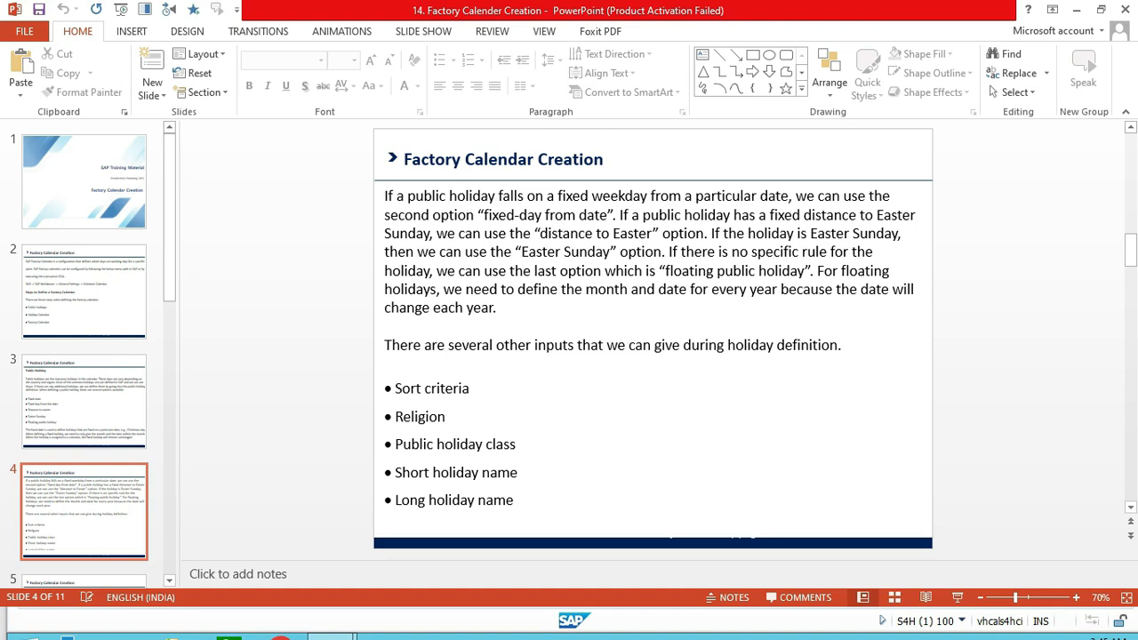
left_click(85, 579)
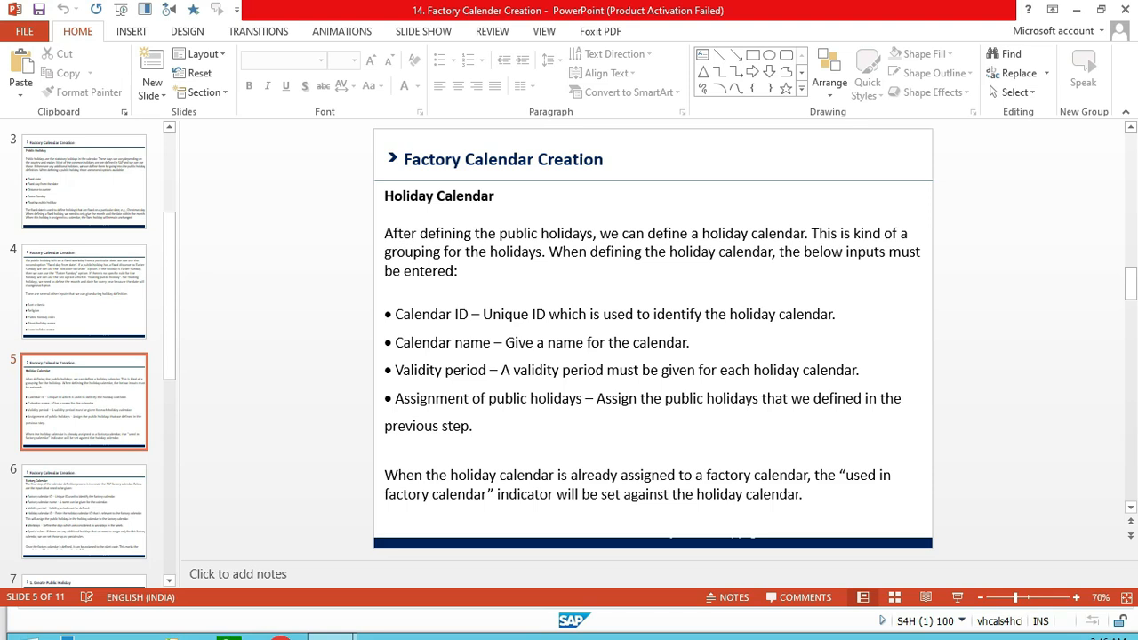
key("Page_Down")
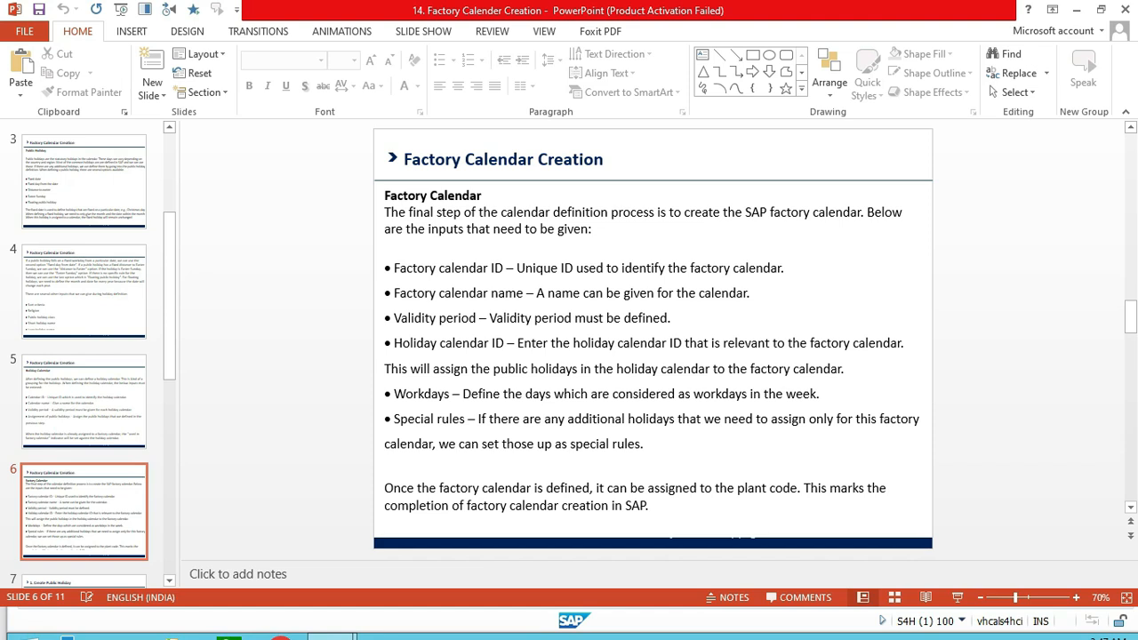
left_click(85, 580)
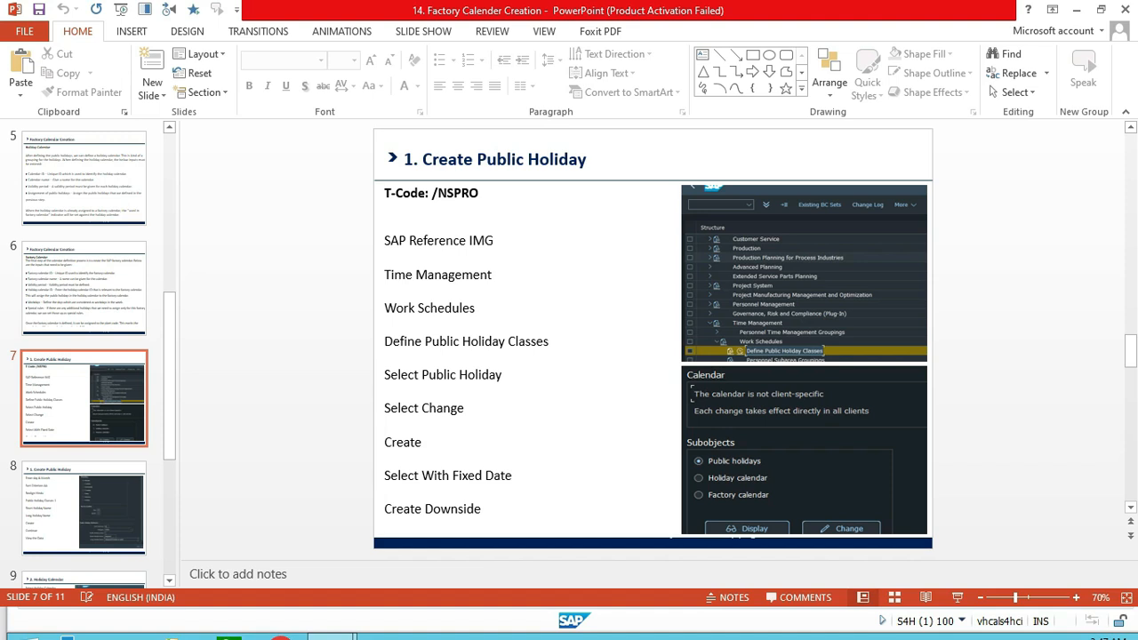
- Review the introductory slides again, from the title slide through the three definition steps to the factory calendar inputs
left_click(84, 287)
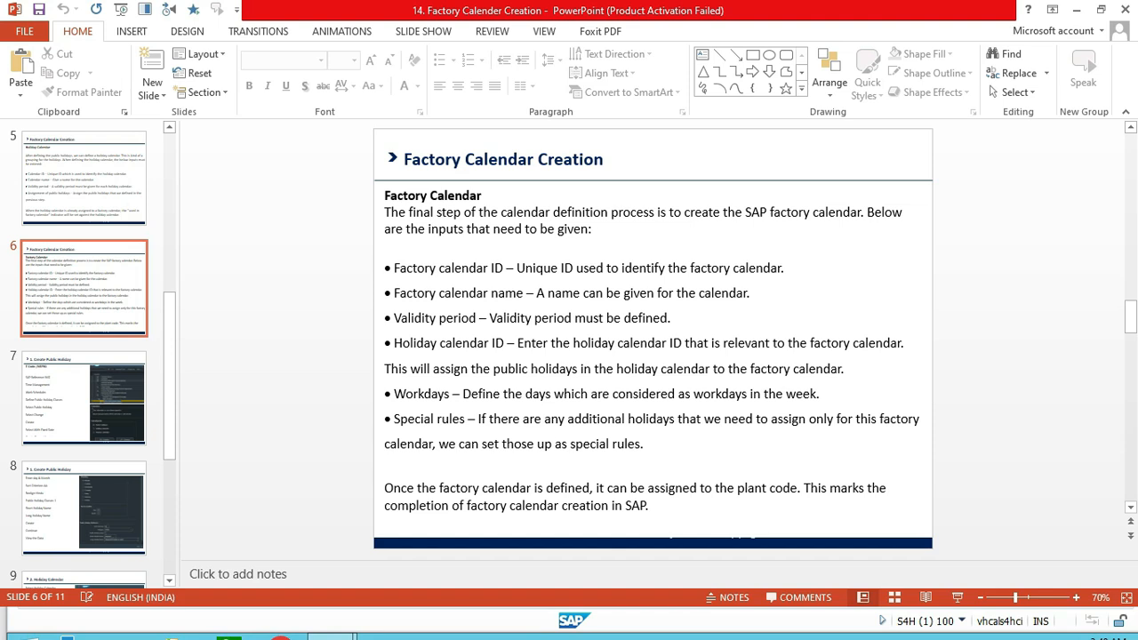
key("Up")
key("Up")
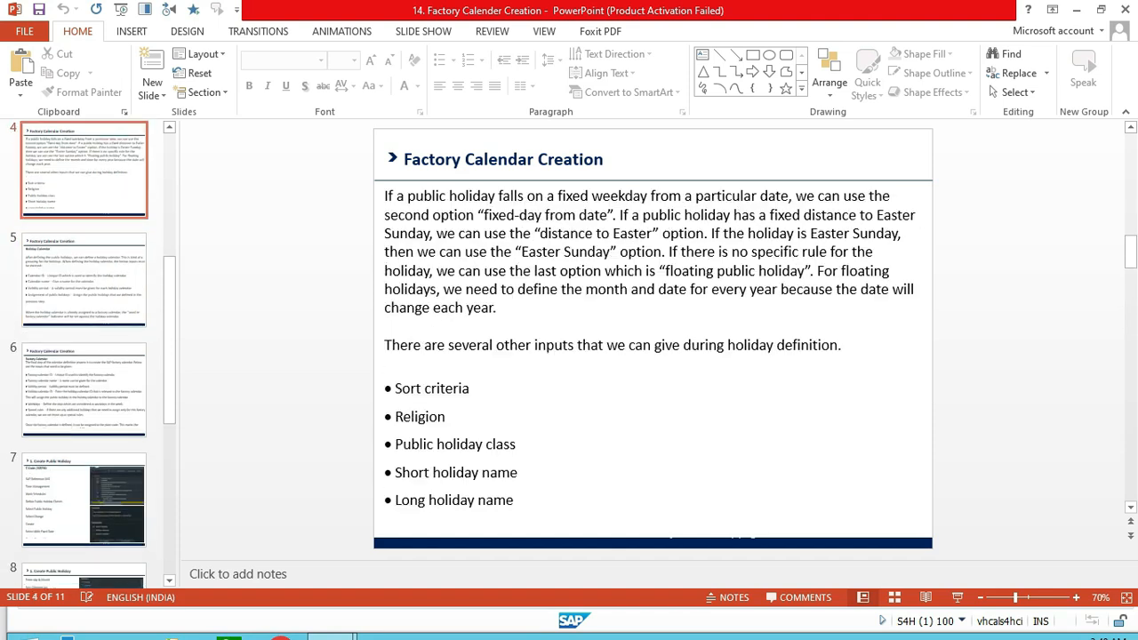
key("Up")
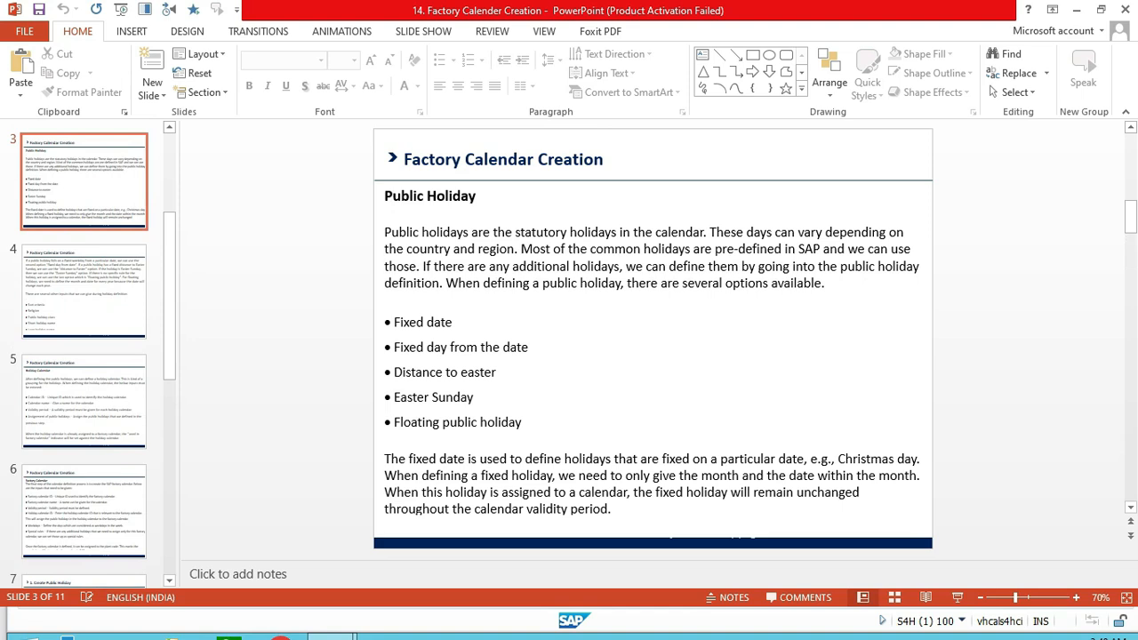
key("Up")
key("Up")
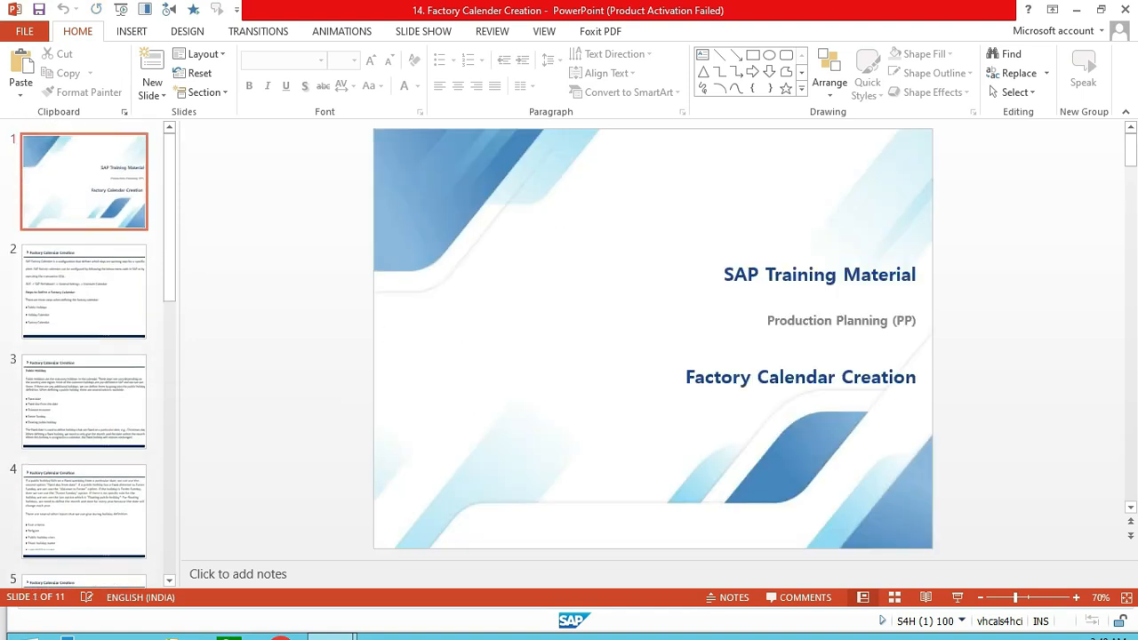
key("Down")
key("Down")
key("Up")
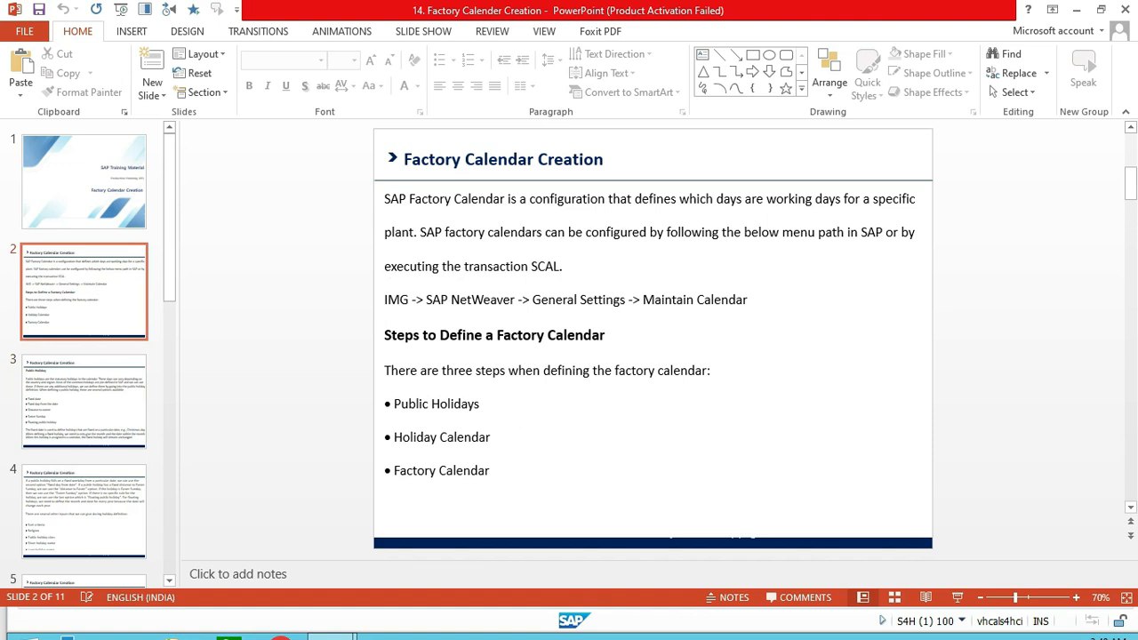
key("Down")
key("Down")
key("Down")
key("Down")
key("Down")
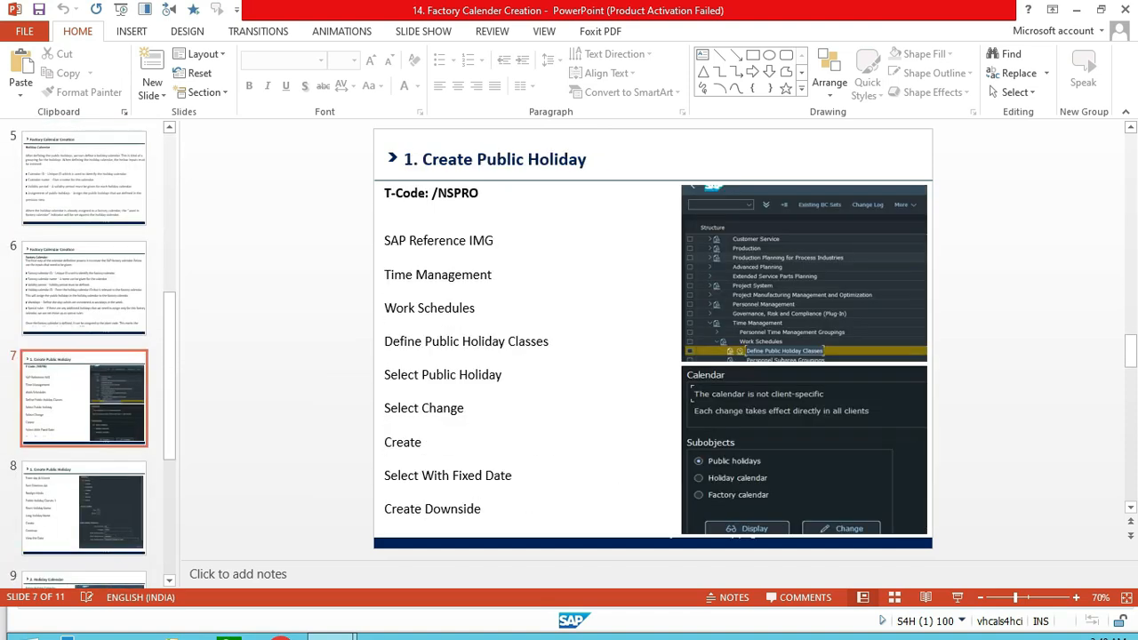
key("Up")
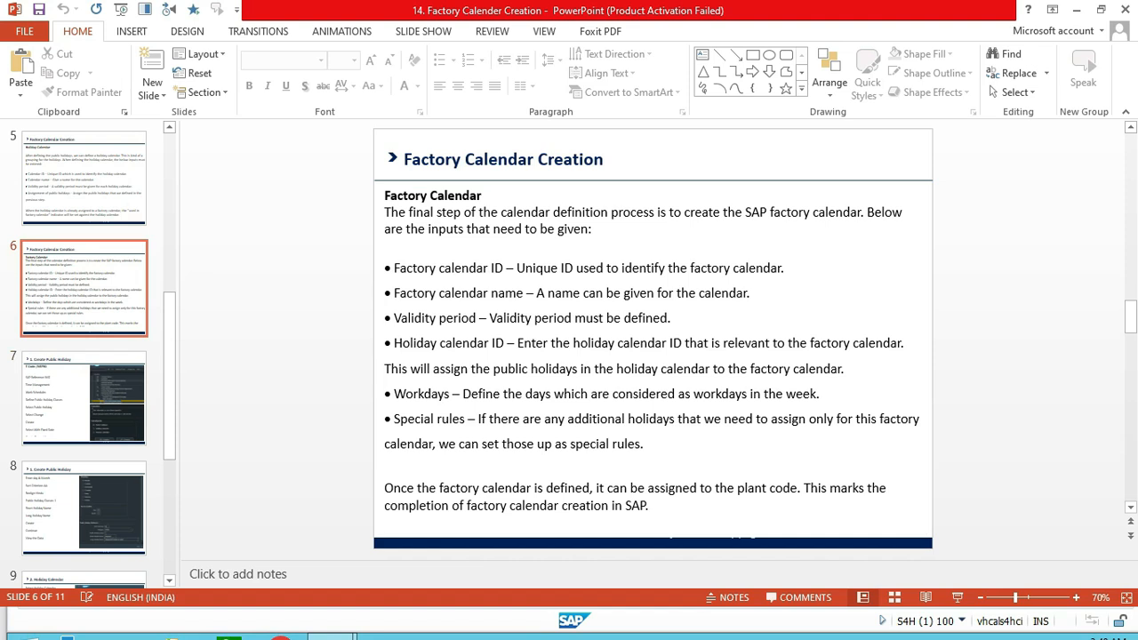
- Switch to the SAP remote desktop session, run transaction /NSPRO and display the SAP Reference IMG
key("alt+Tab")
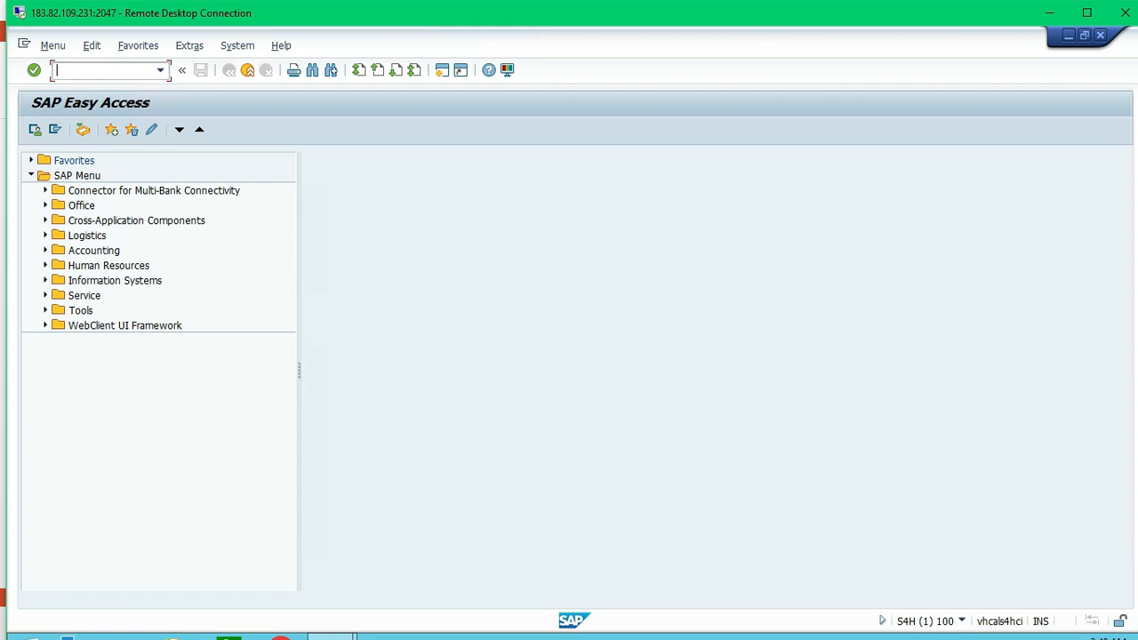
key("Caps_Lock")
type("/NSPRO")
key("Return")
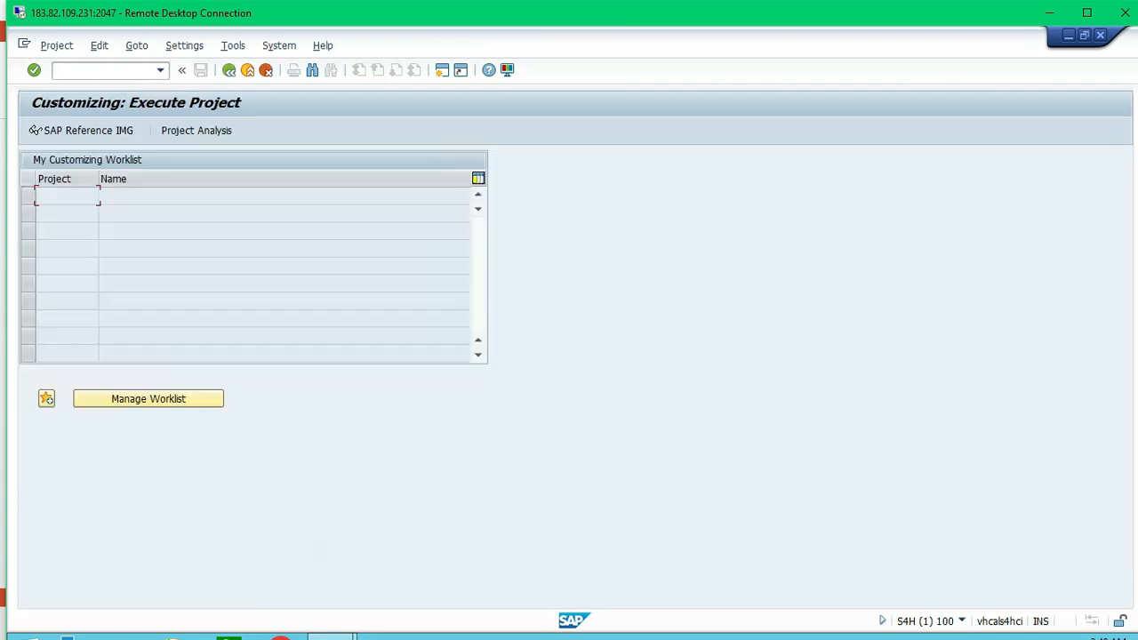
left_click(35, 130)
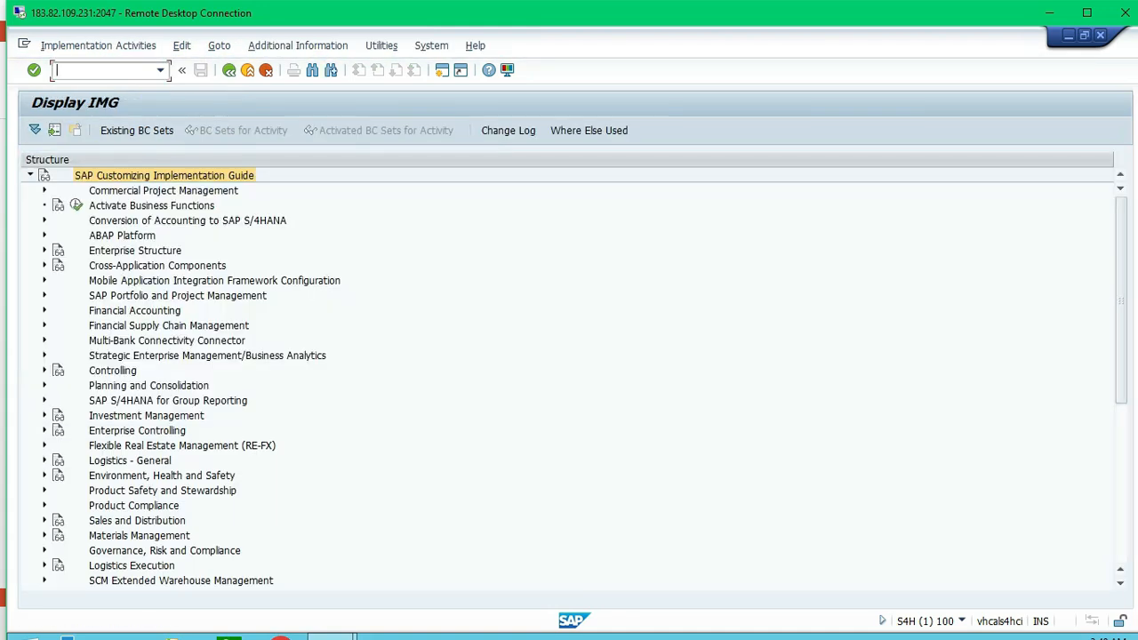
- Execute the Maintain Calendar activity in the General settings of the ABAP Platform node
left_click(122, 235)
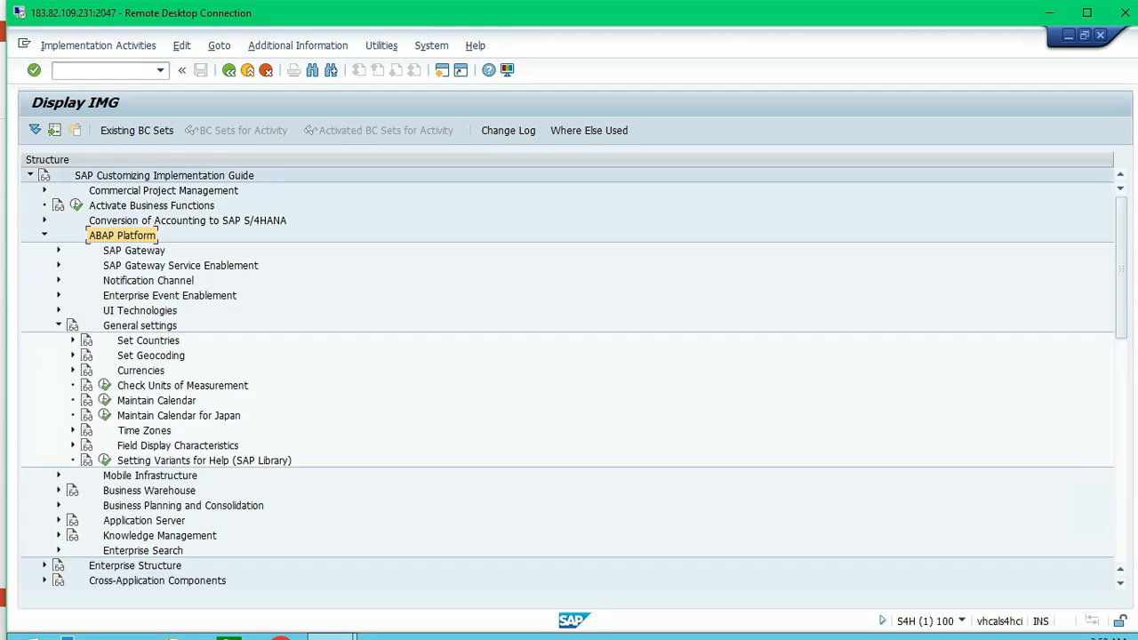
left_click(140, 326)
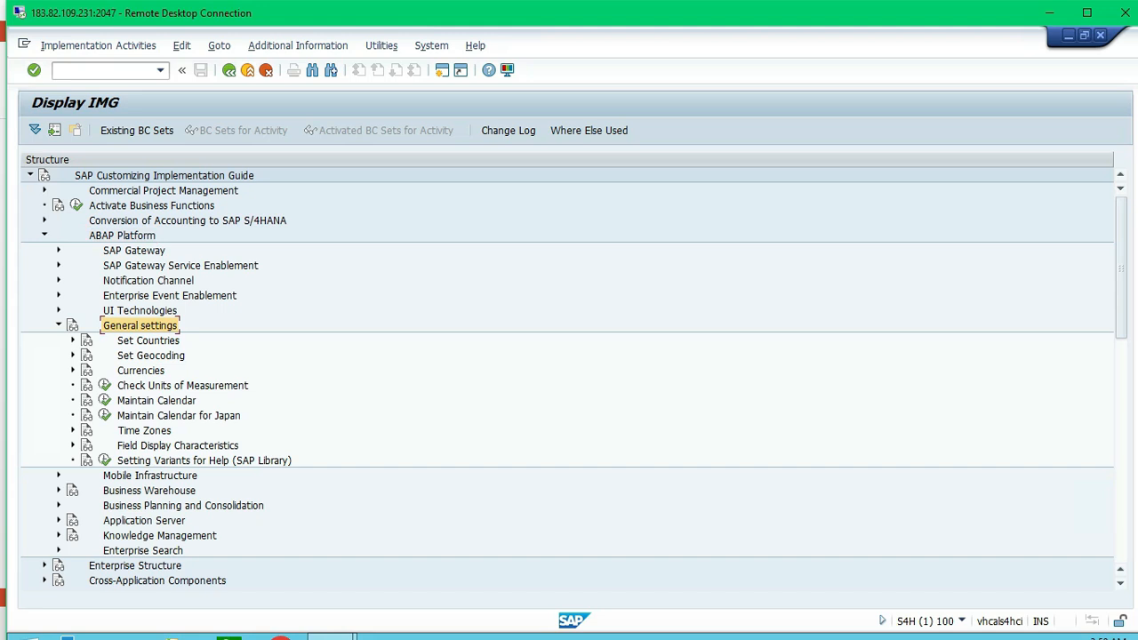
left_click(156, 400)
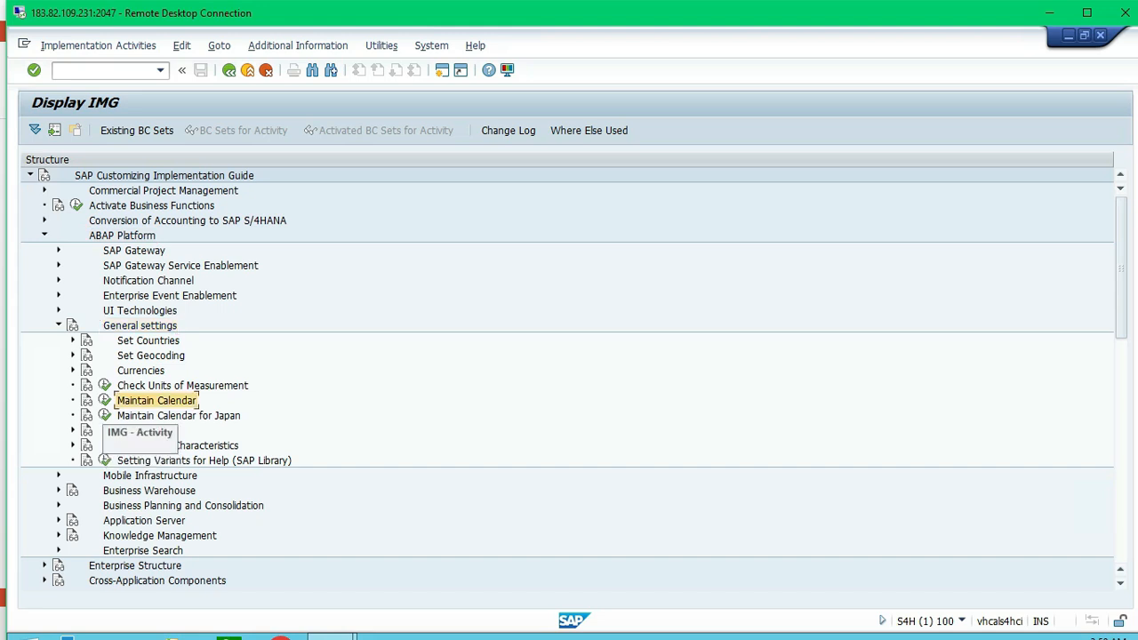
left_click(104, 400)
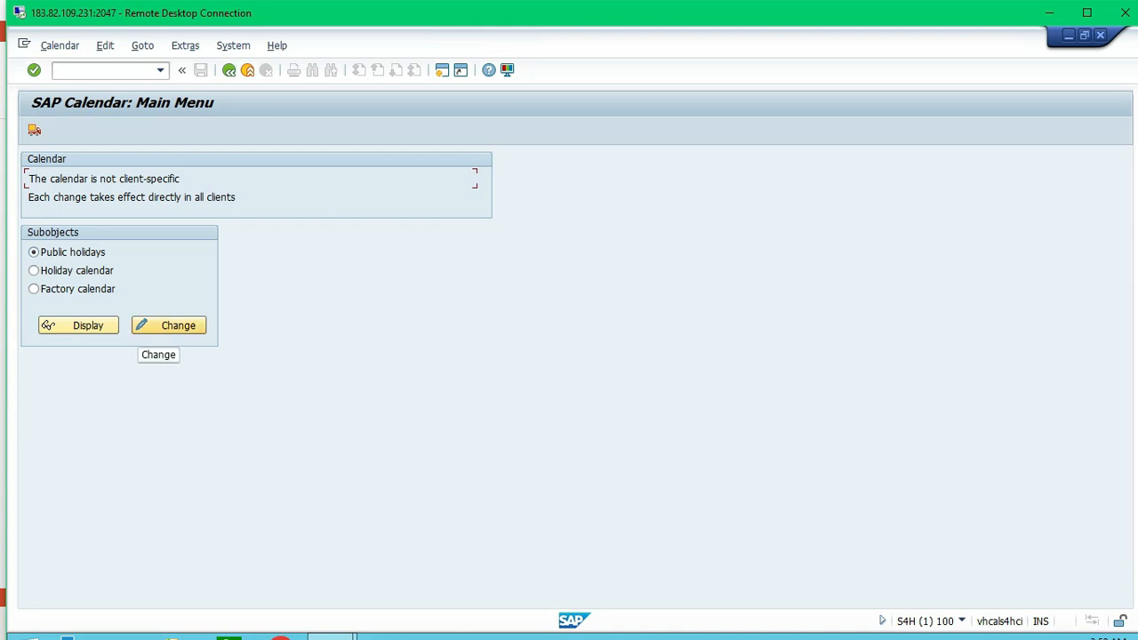
- Open the public holidays for changing and start creating a new holiday of the type with fixed date
left_click(173, 325)
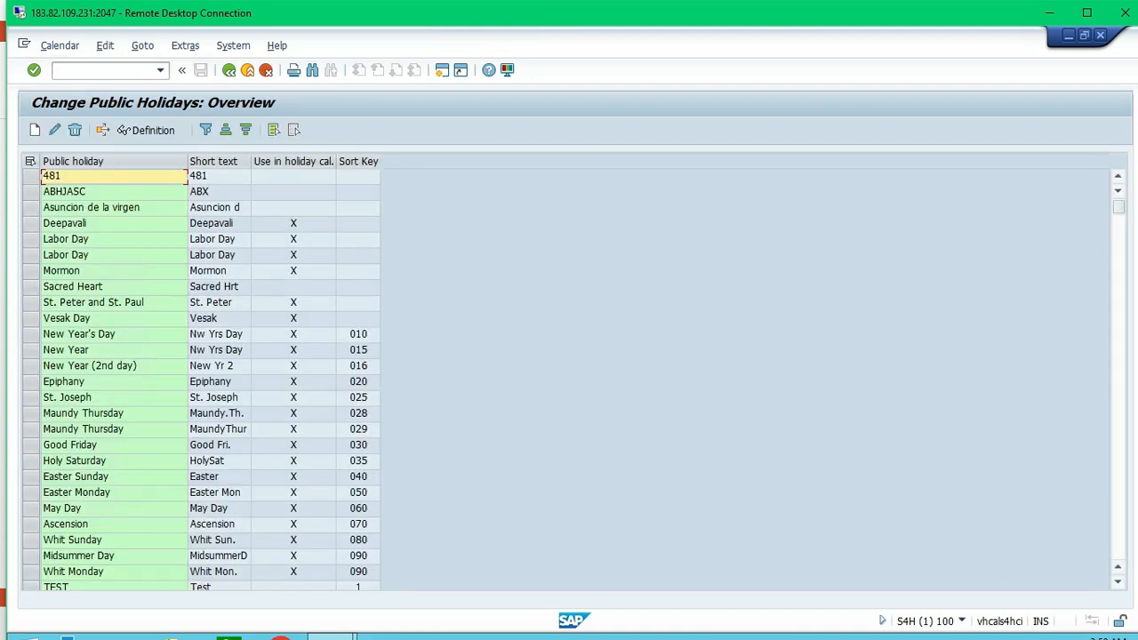
left_click(34, 130)
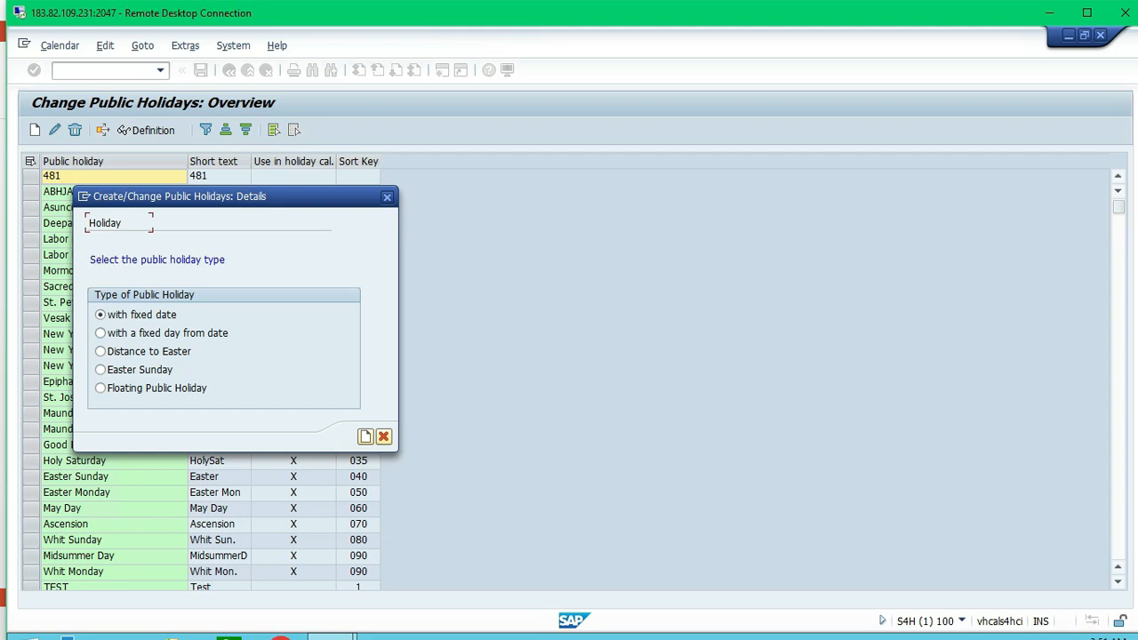
left_click(364, 436)
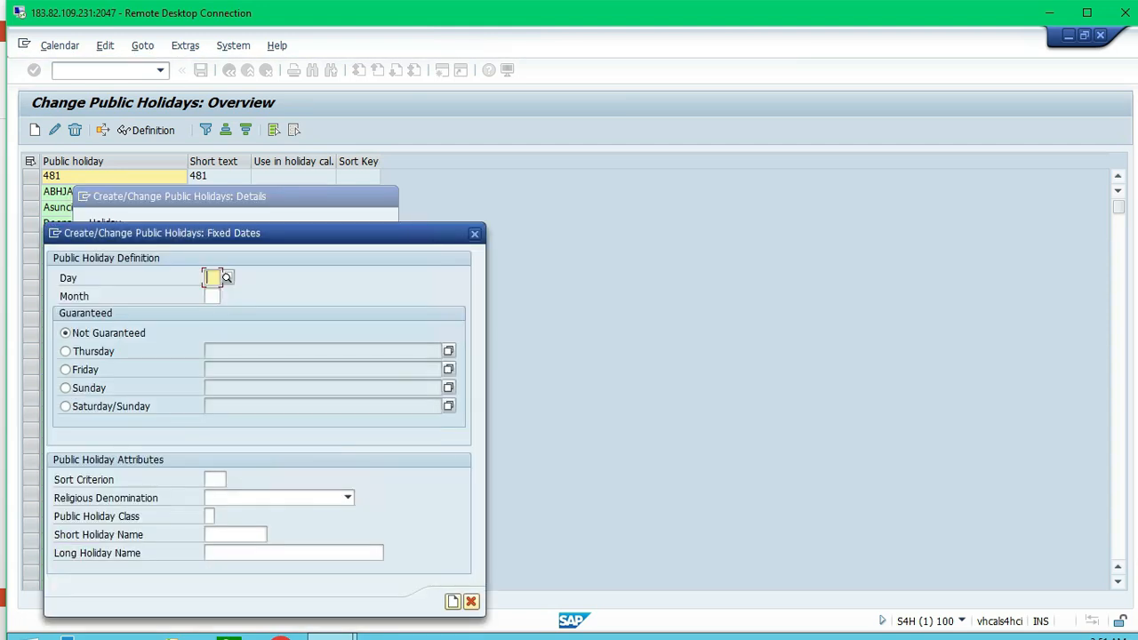
- Set the new public holiday's date to day 31 of month 07
type("01")
key("Tab")
type("07")
key("BackSpace")
key("BackSpace")
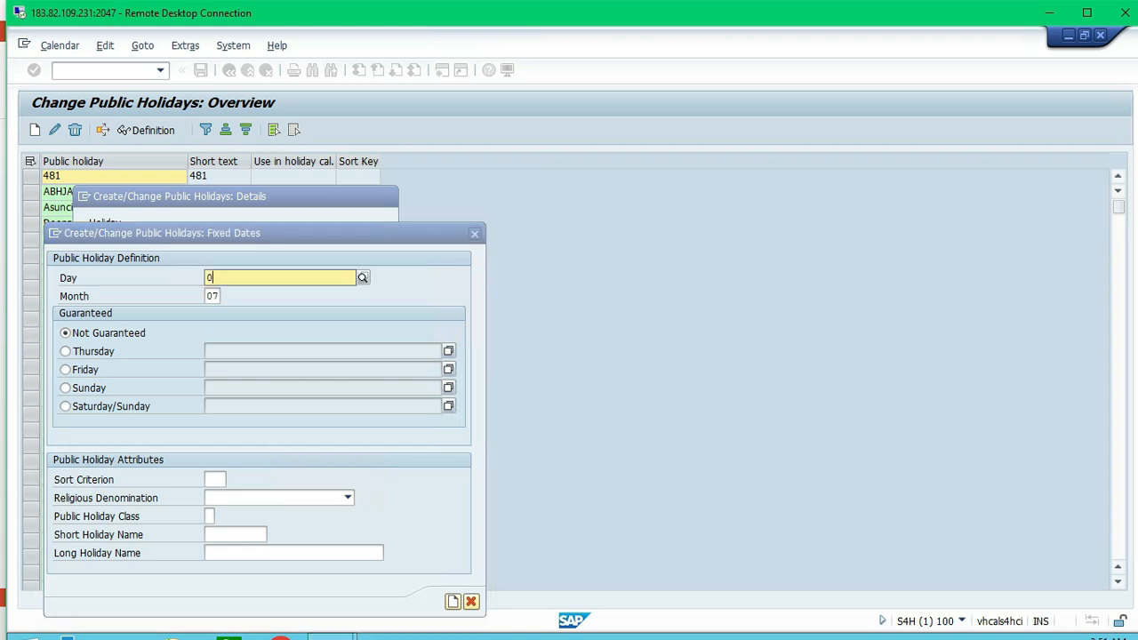
type("31")
key("Return")
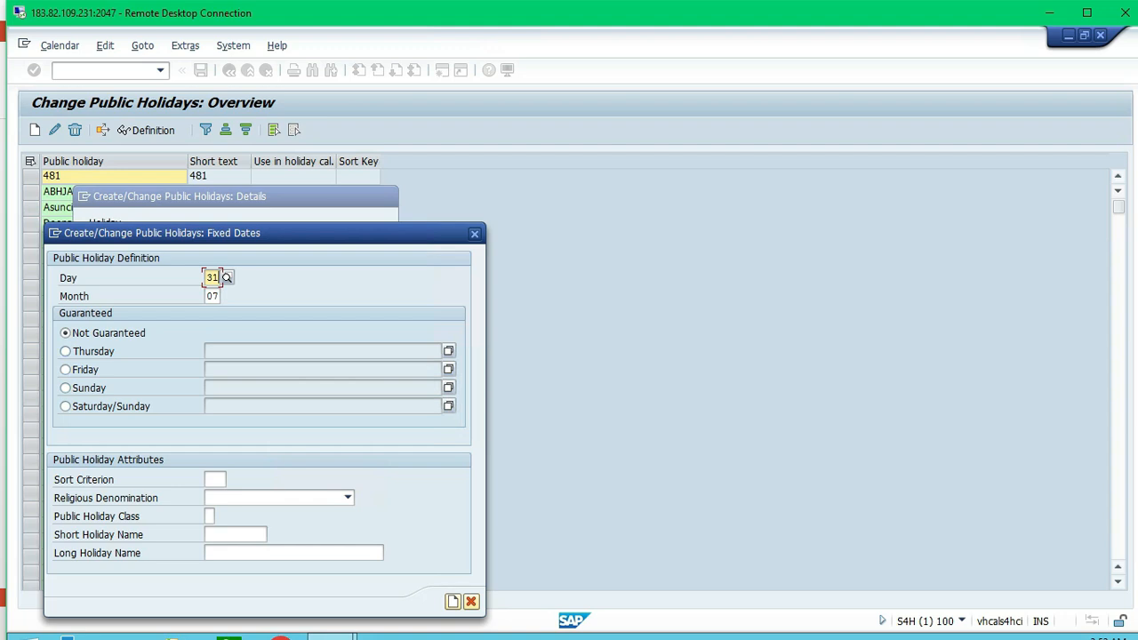
- Set the holiday's sort criterion to QA1 and its religious denomination to Hindu
left_click(216, 479)
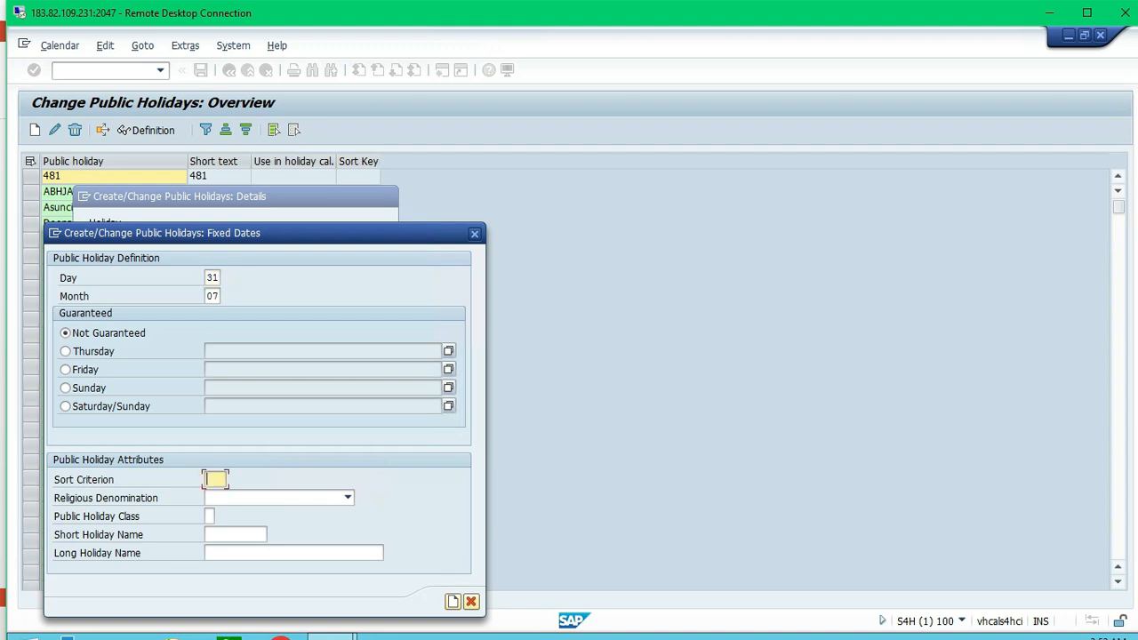
left_click(213, 479)
type("QA1")
left_click(347, 497)
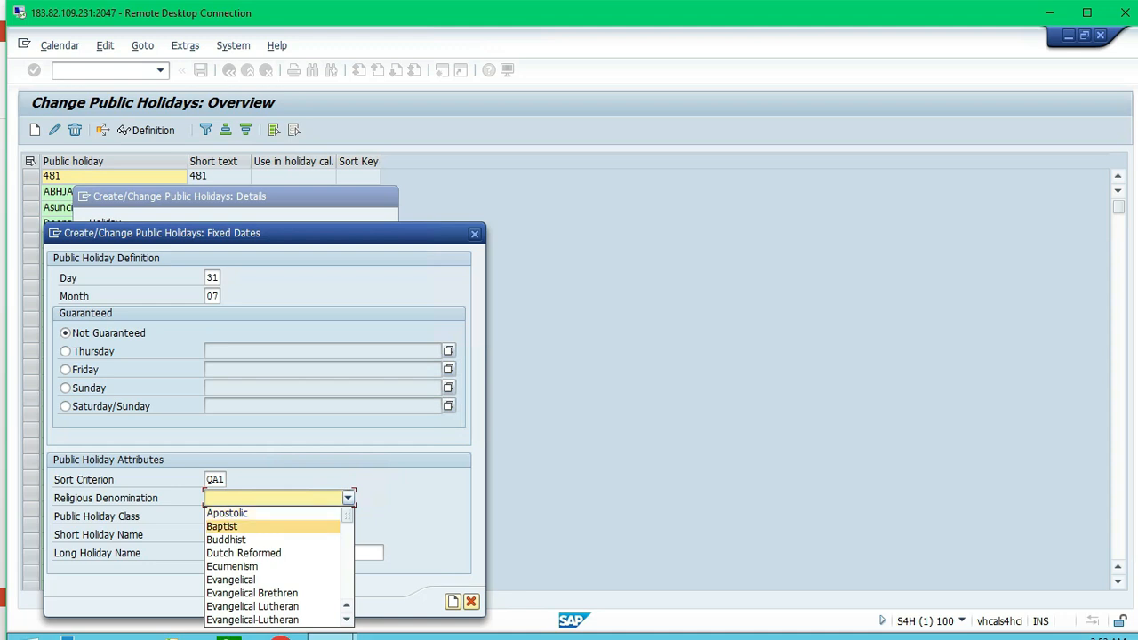
scroll(267, 566, "down", 2)
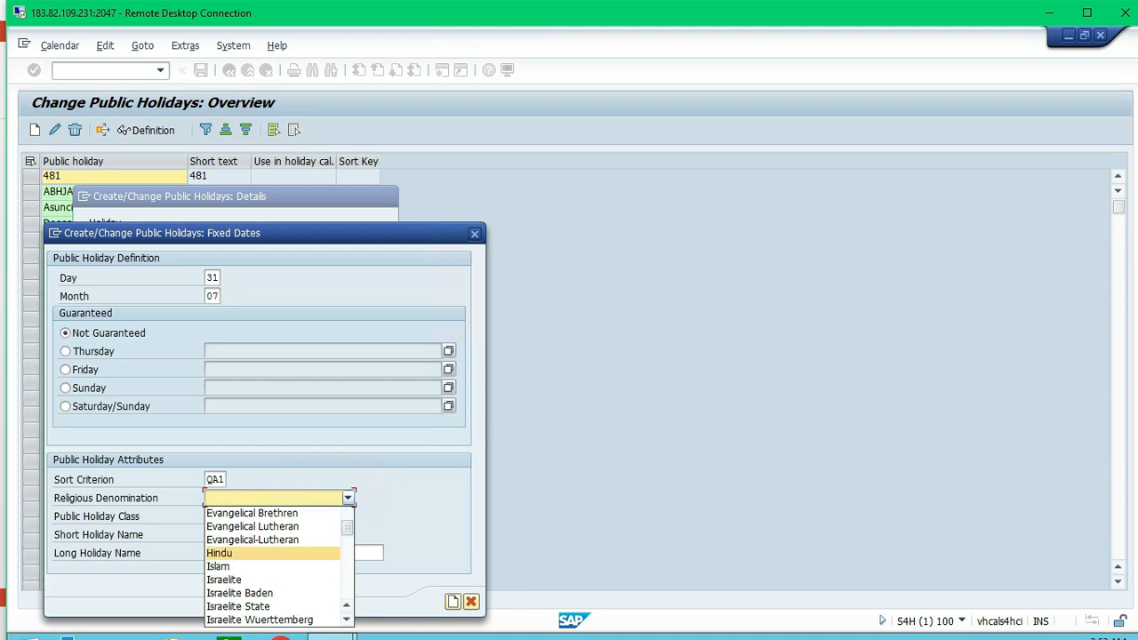
left_click(219, 553)
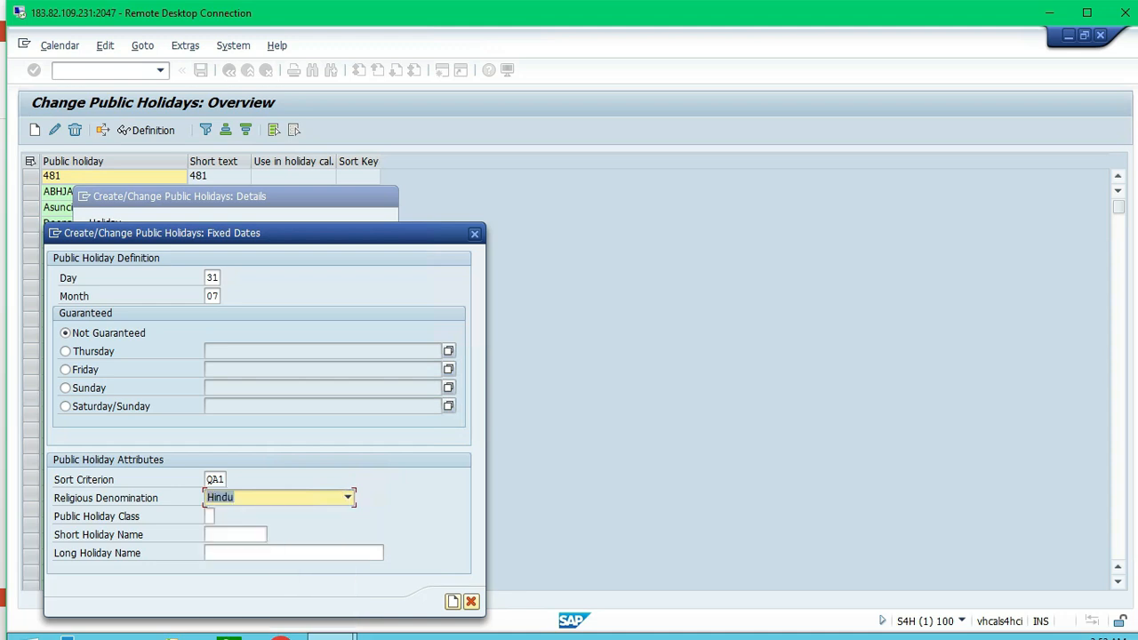
- Look up the possible public holiday classes and assign class 1, ordinary public holiday
left_click(209, 516)
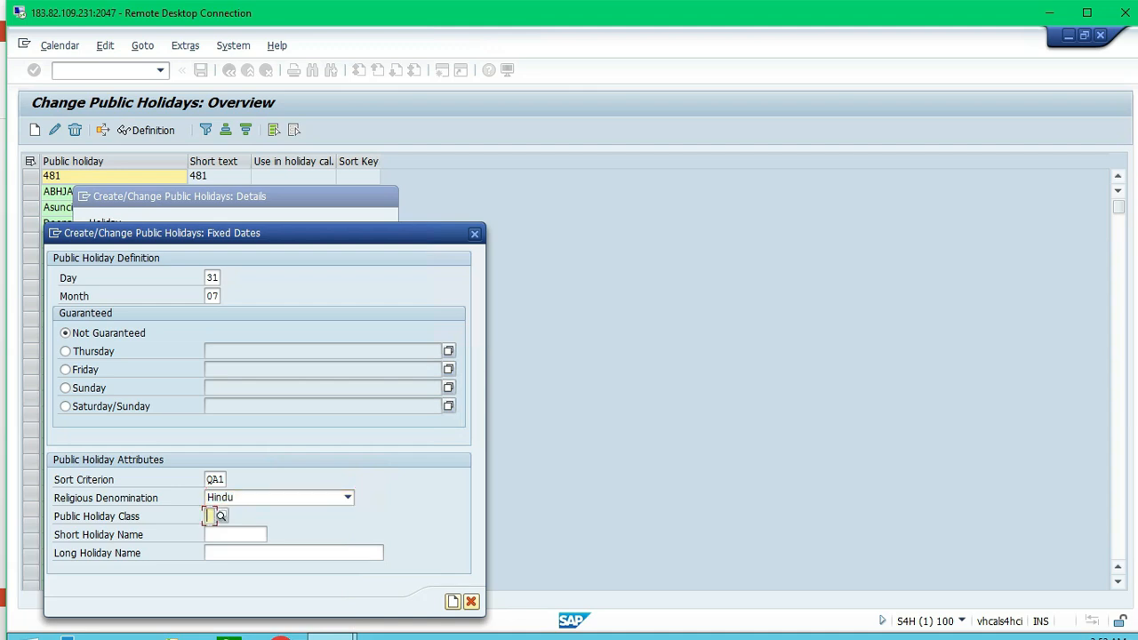
key("F4")
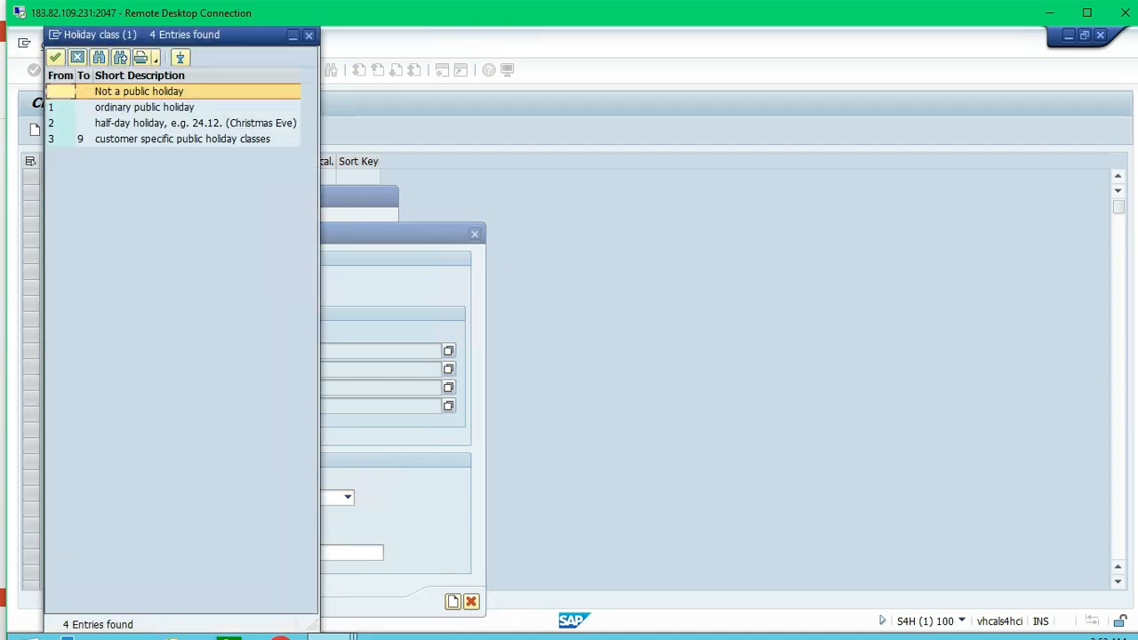
left_click(144, 107)
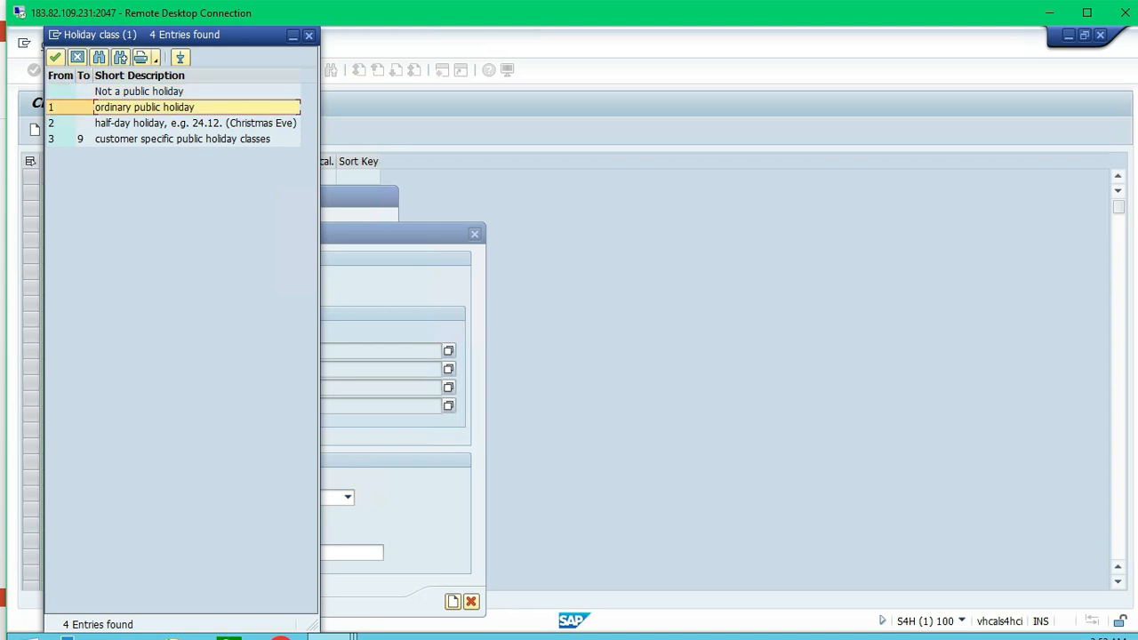
left_click(178, 122)
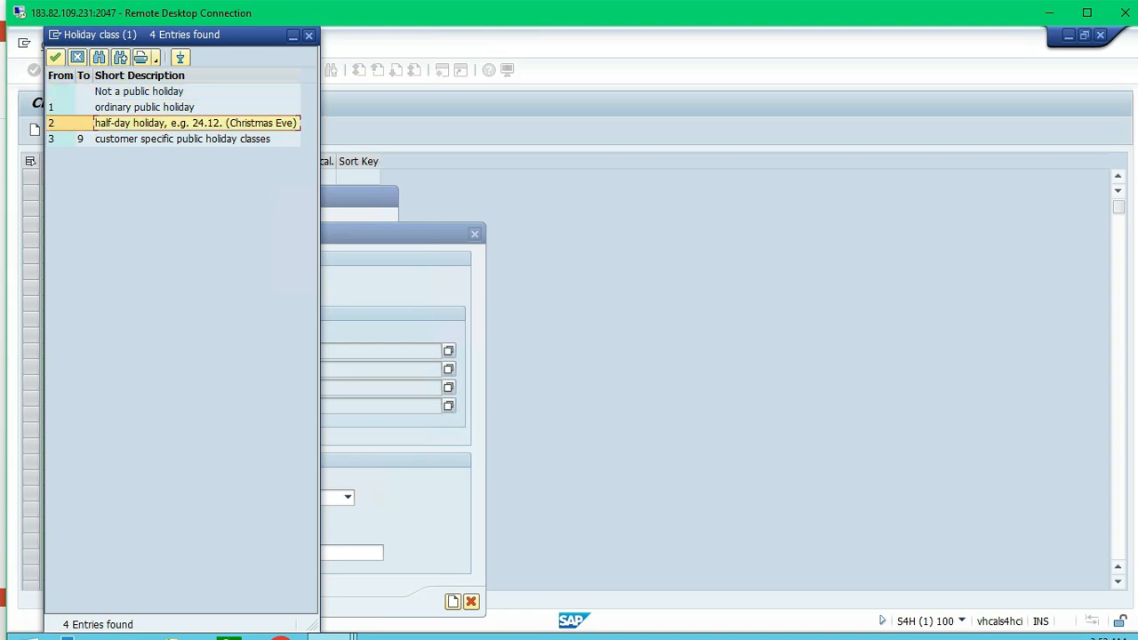
left_click(182, 138)
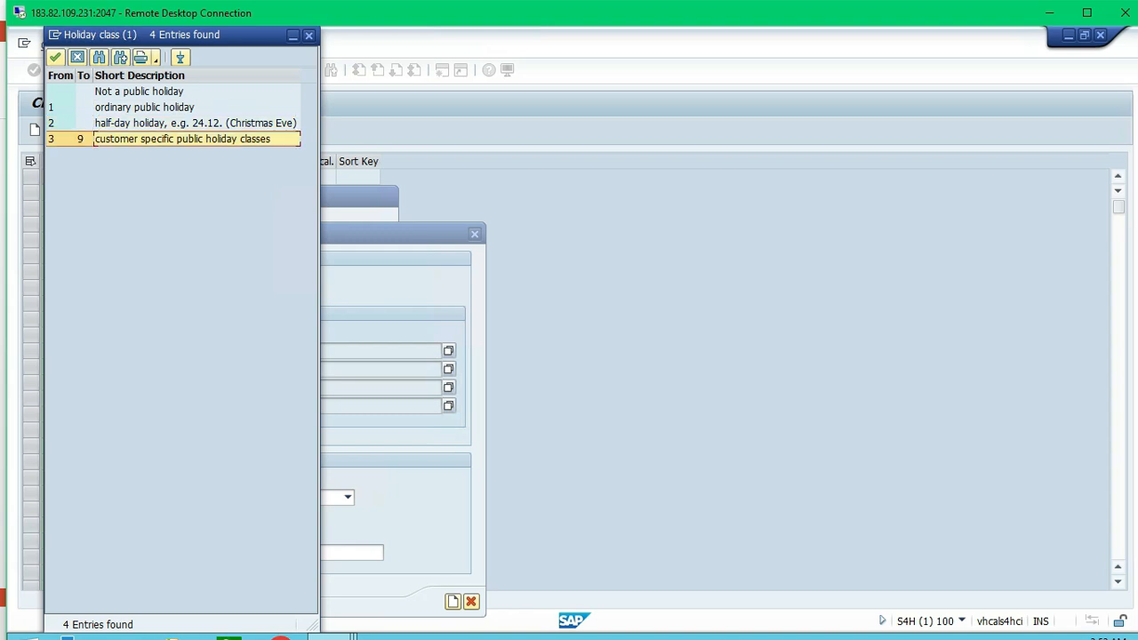
left_click(144, 107)
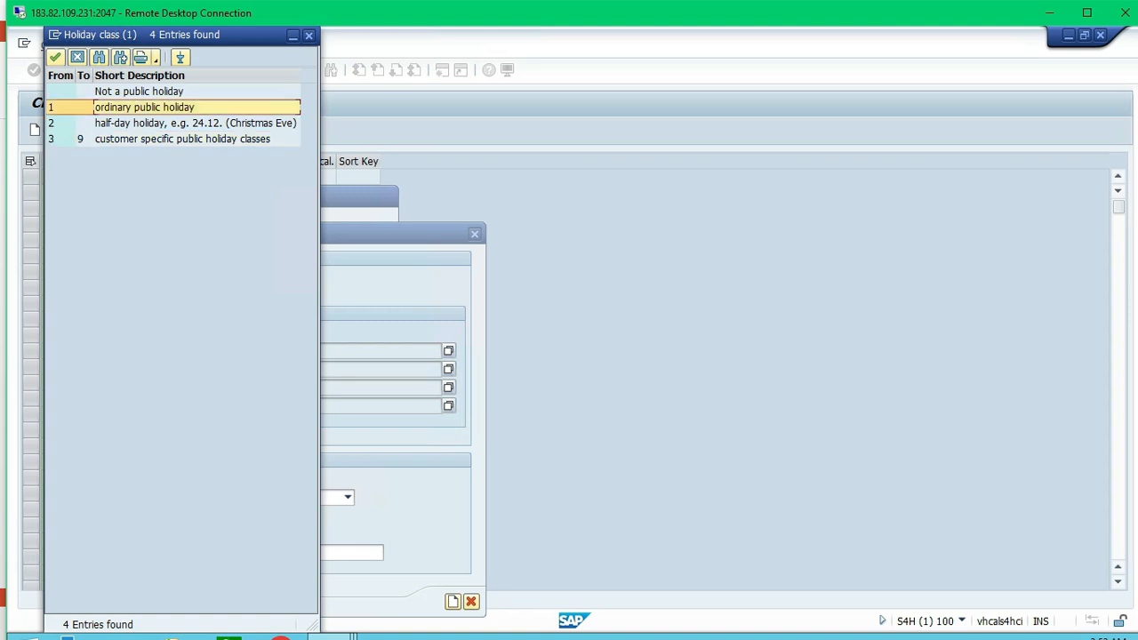
key("Return")
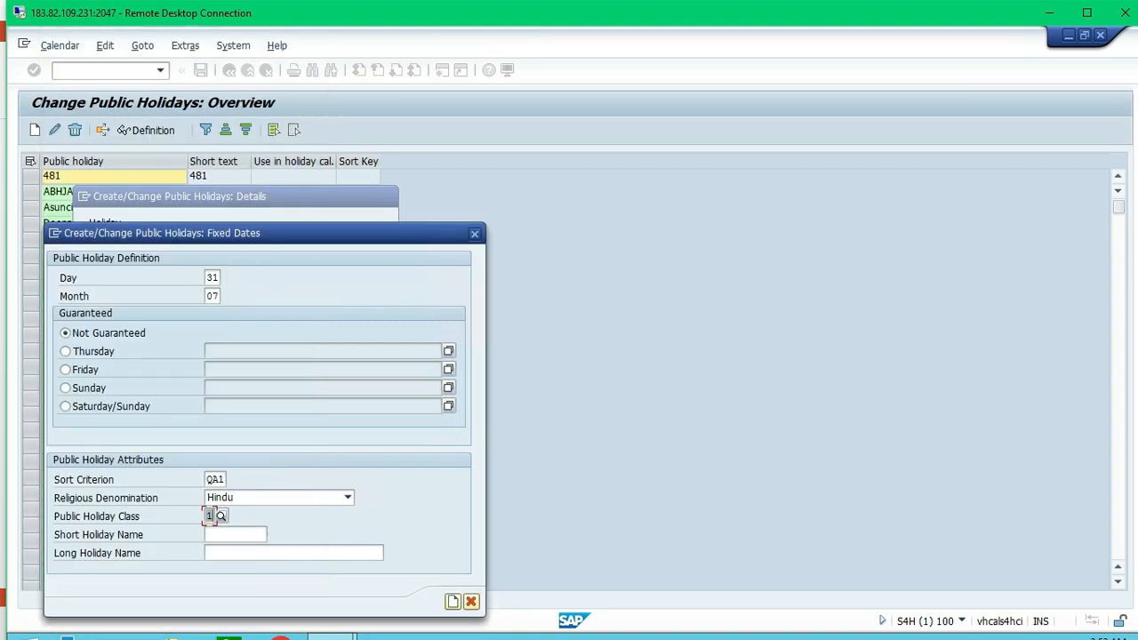
- Give the new holiday the short name Deepavali and the long name Deepavali Festivel
left_click(235, 534)
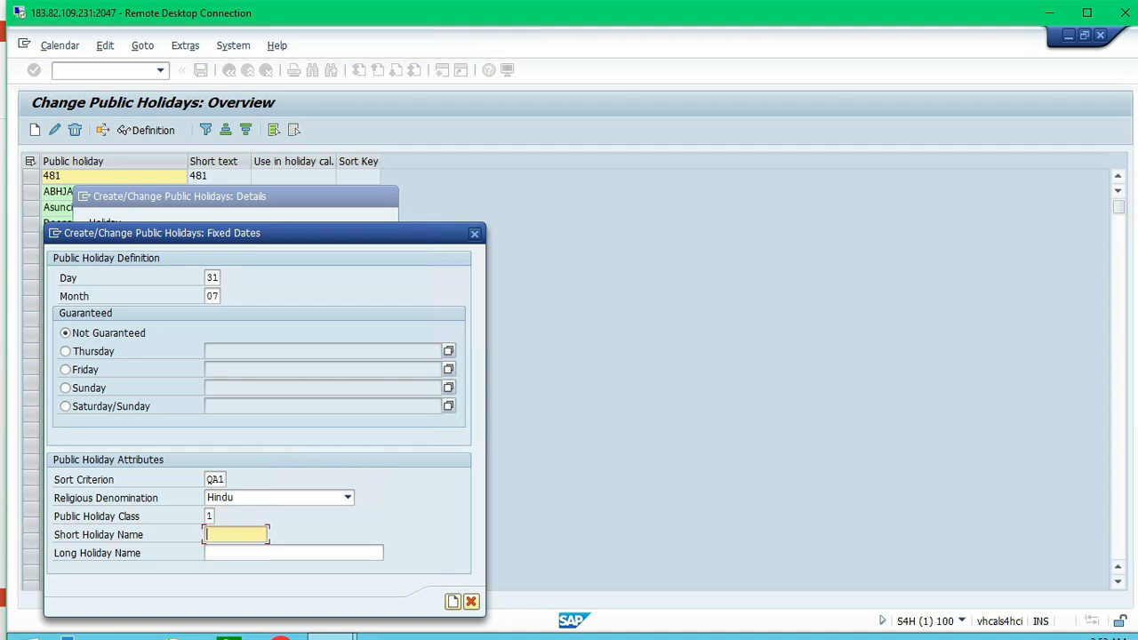
left_click(293, 551)
left_click(235, 534)
type("D")
key("Down")
key("Return")
left_click(362, 551)
type("D")
key("Down")
key("Return")
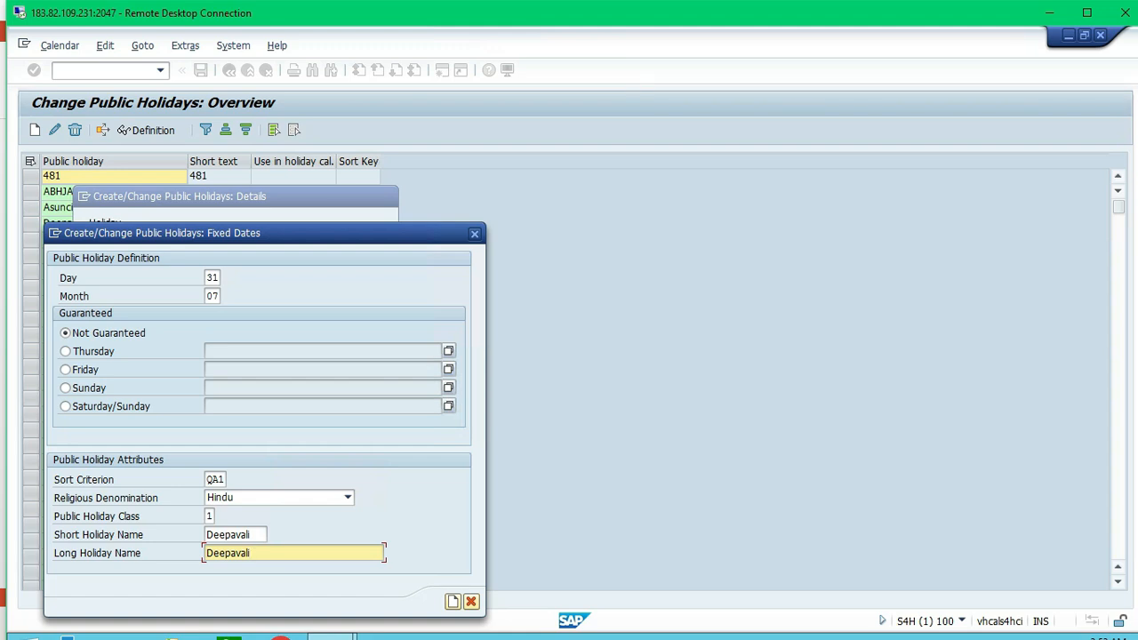
type("Festive")
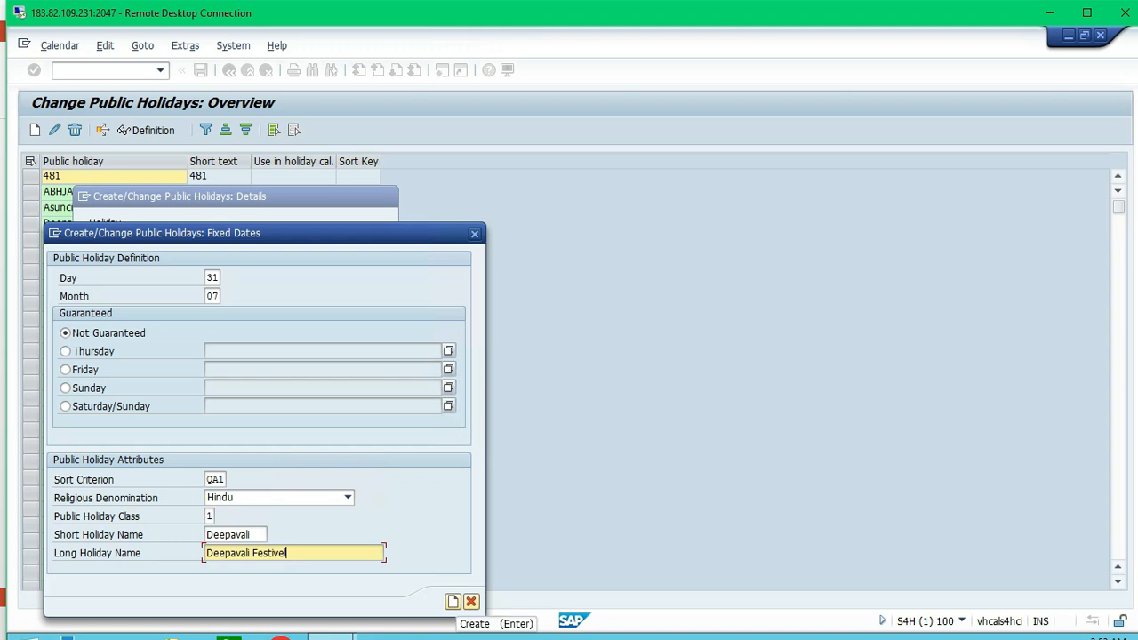
- Create the fixed-date holiday, accepting the transport note and closing the confirmation
left_click(452, 601)
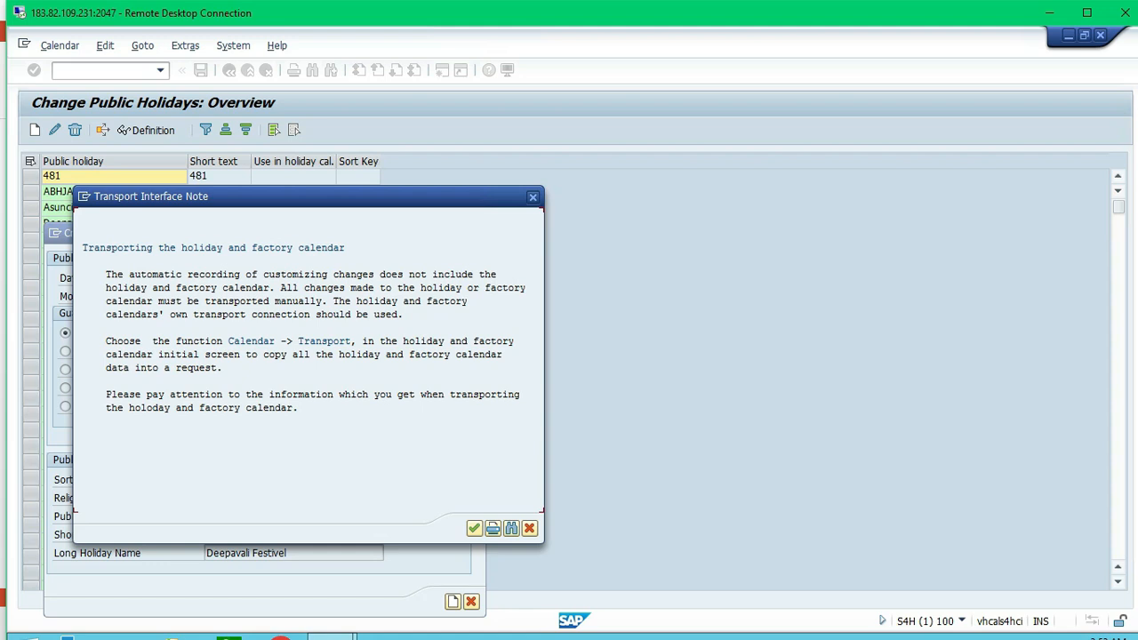
left_click(474, 528)
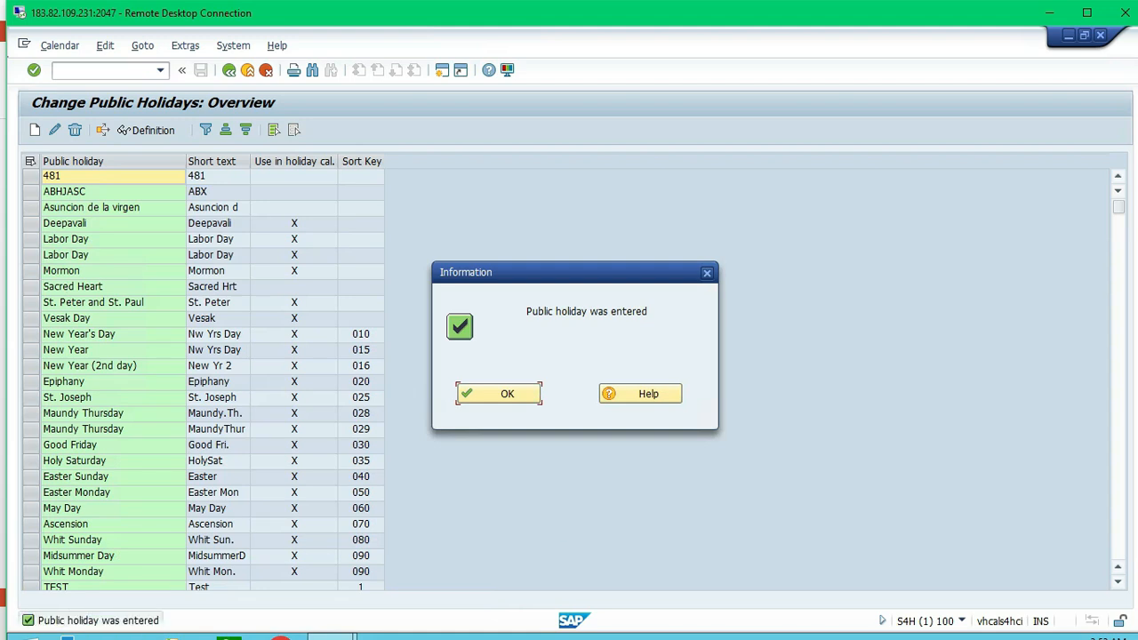
key("Return")
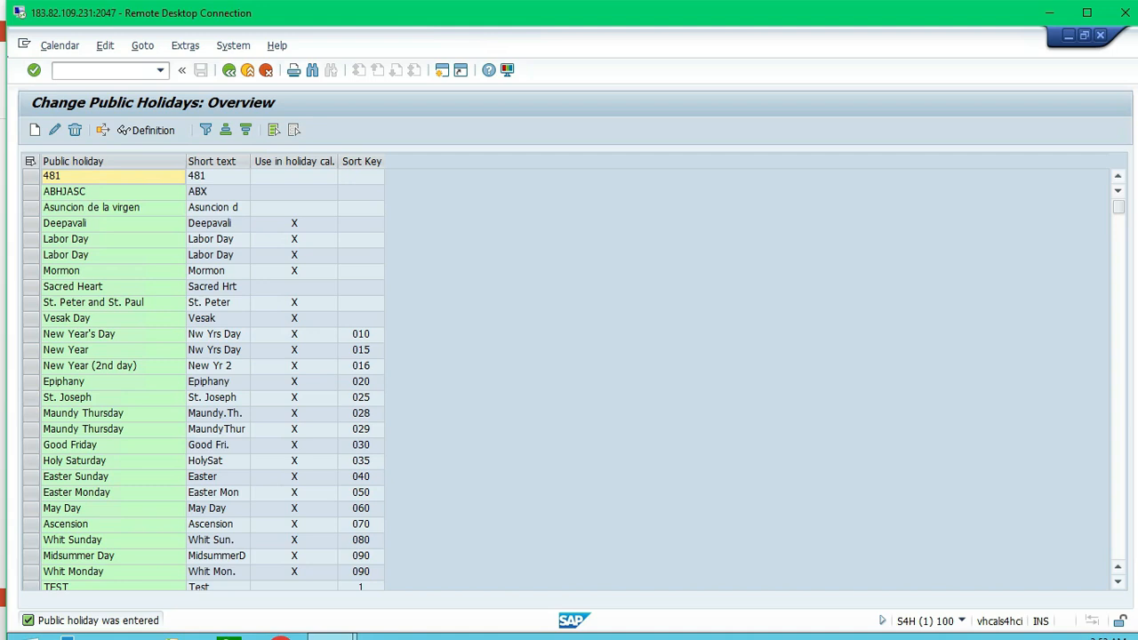
- Start a new floating public holiday and enter its first date as year 2024, month 01, day 26
left_click(35, 129)
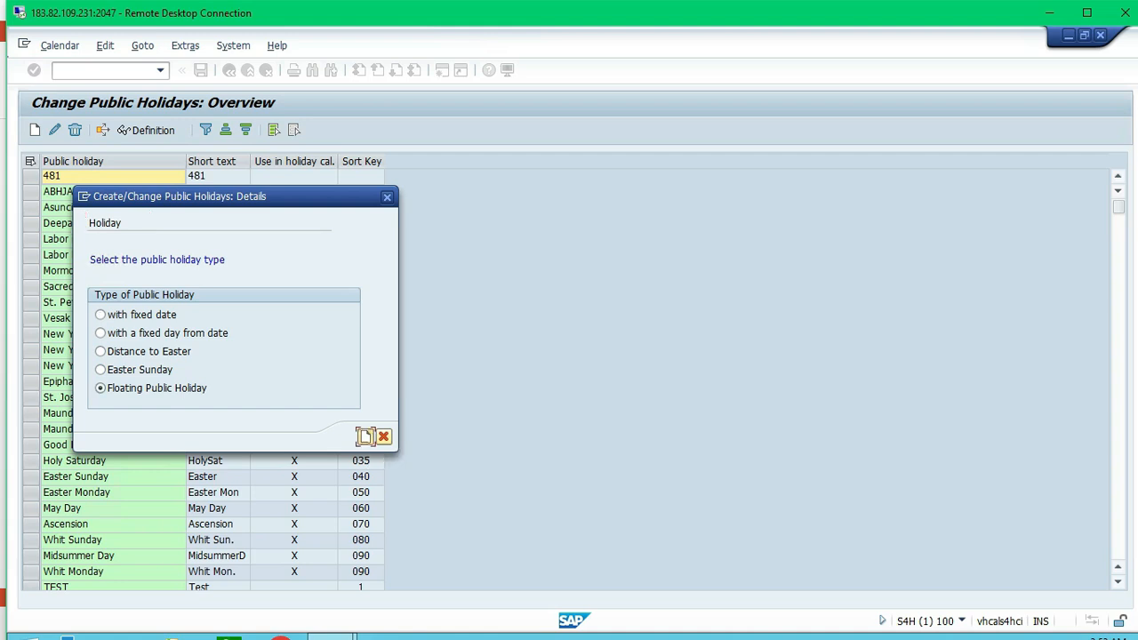
left_click(366, 436)
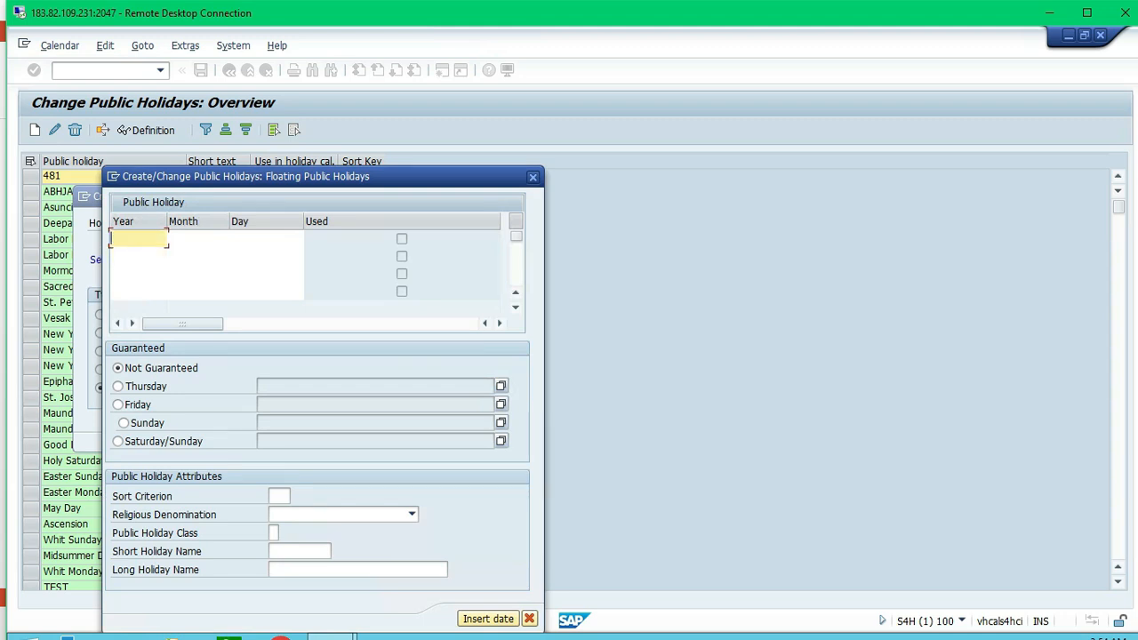
left_click(228, 240)
left_click(138, 238)
type("2024")
left_click(197, 238)
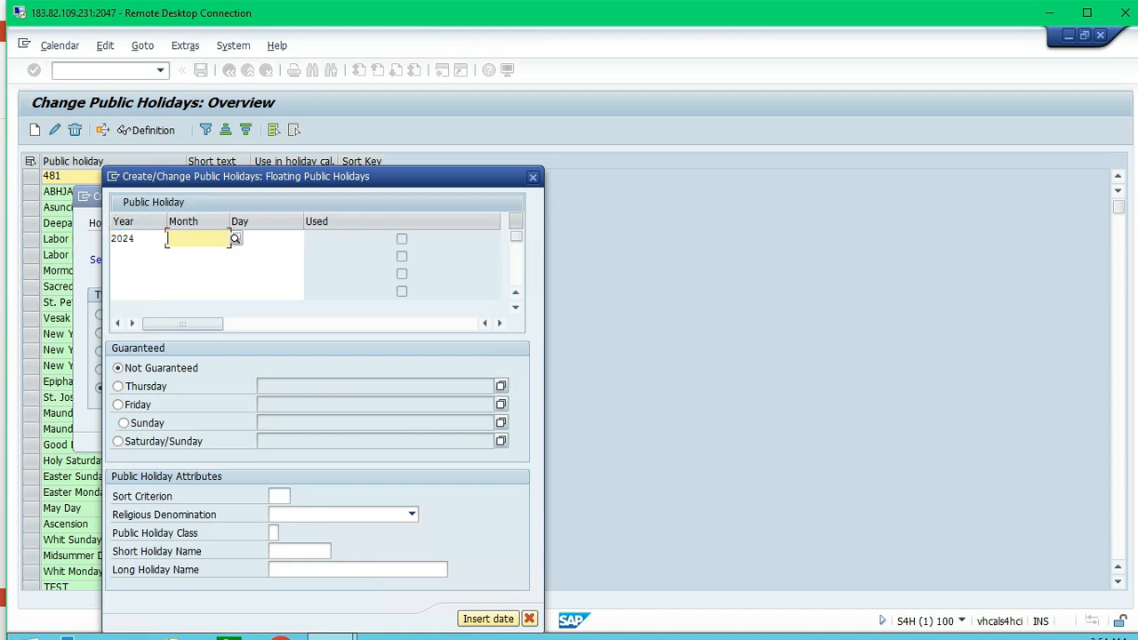
type("01")
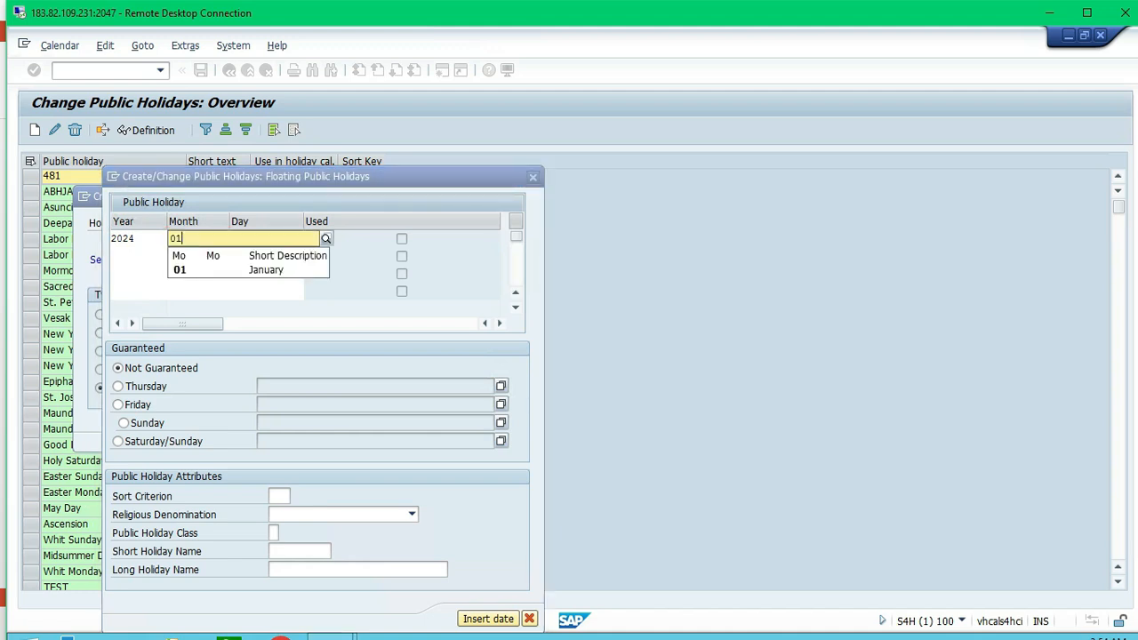
key("Down")
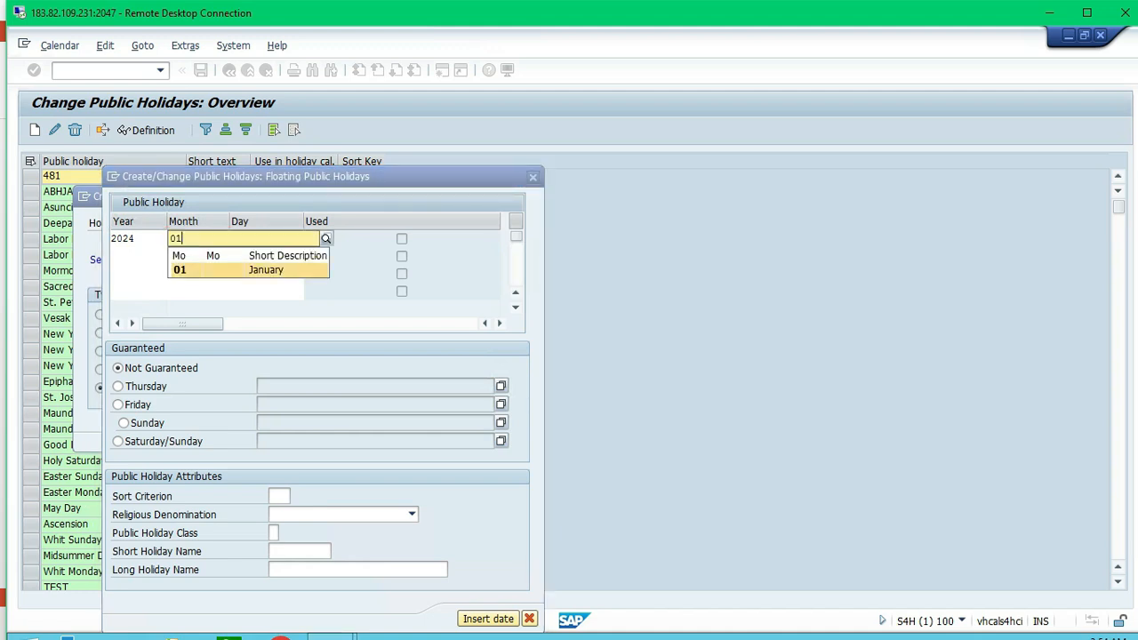
key("Return")
key("Tab")
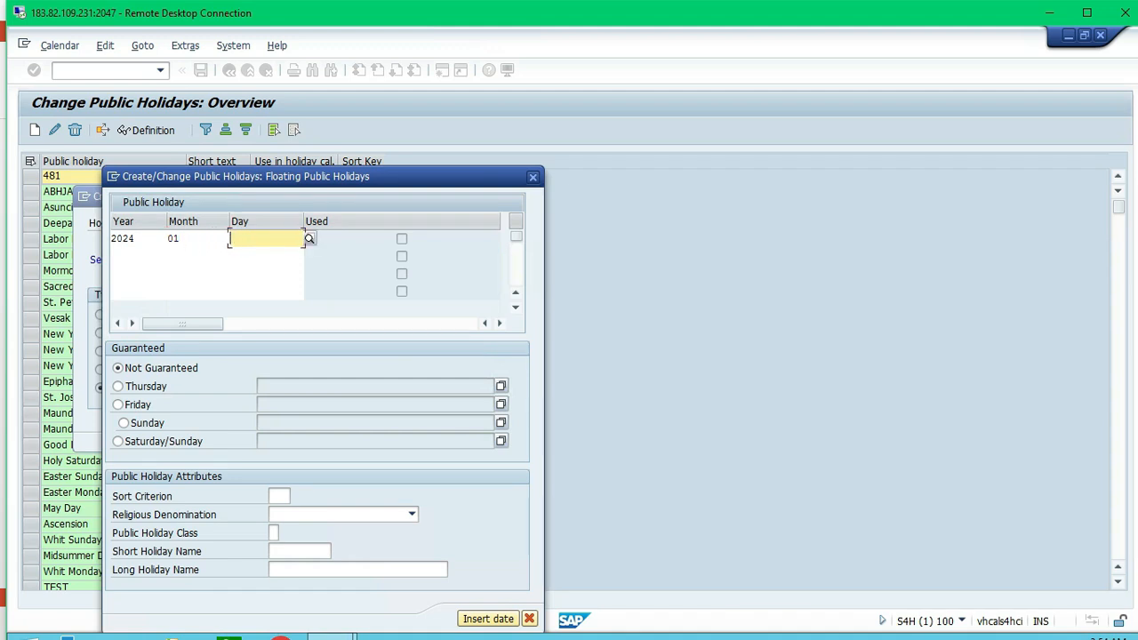
type("26")
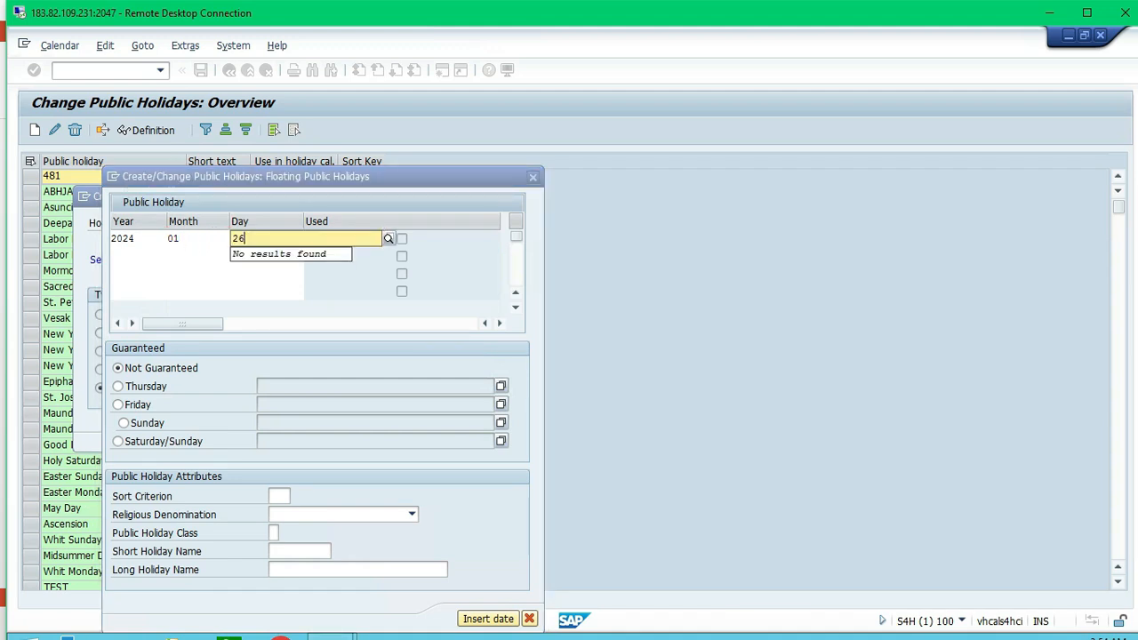
- Add a second date to the floating holiday: year 2025, month 01, day 26
key("Tab")
type("2025")
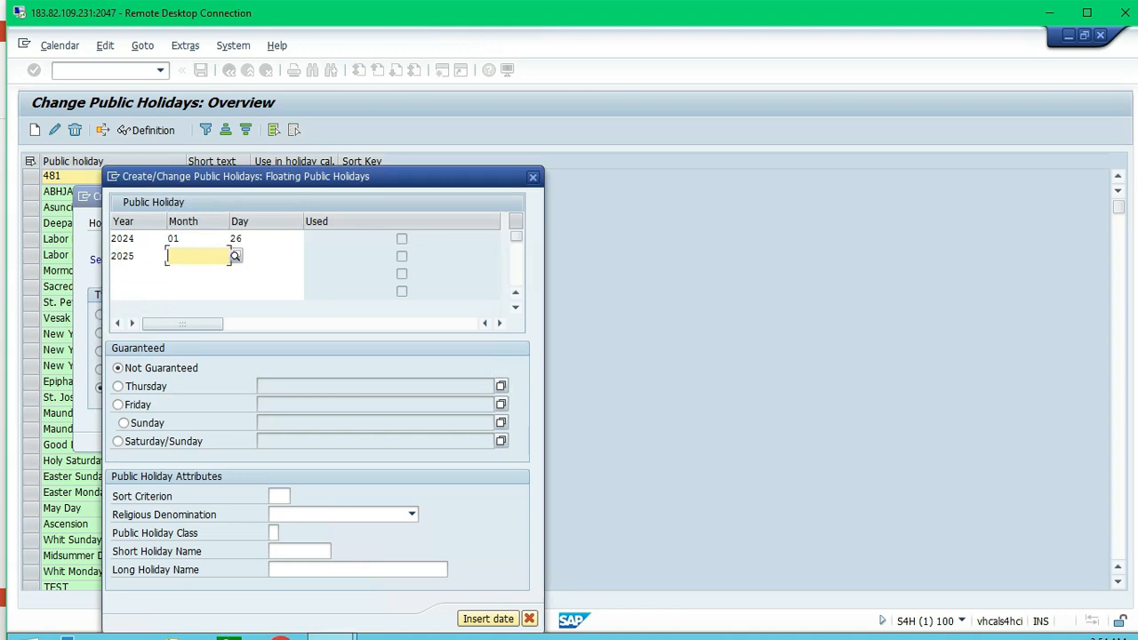
type("01")
key("Tab")
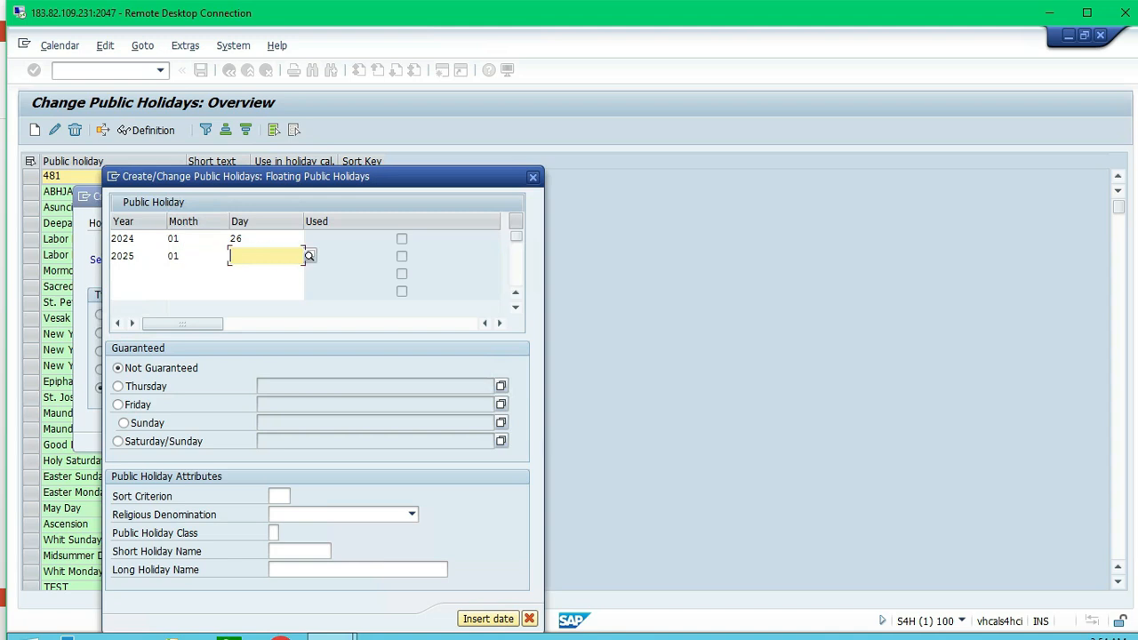
type("26")
- Add a third date to the floating holiday: year 2026, month 01, day 26
key("Tab")
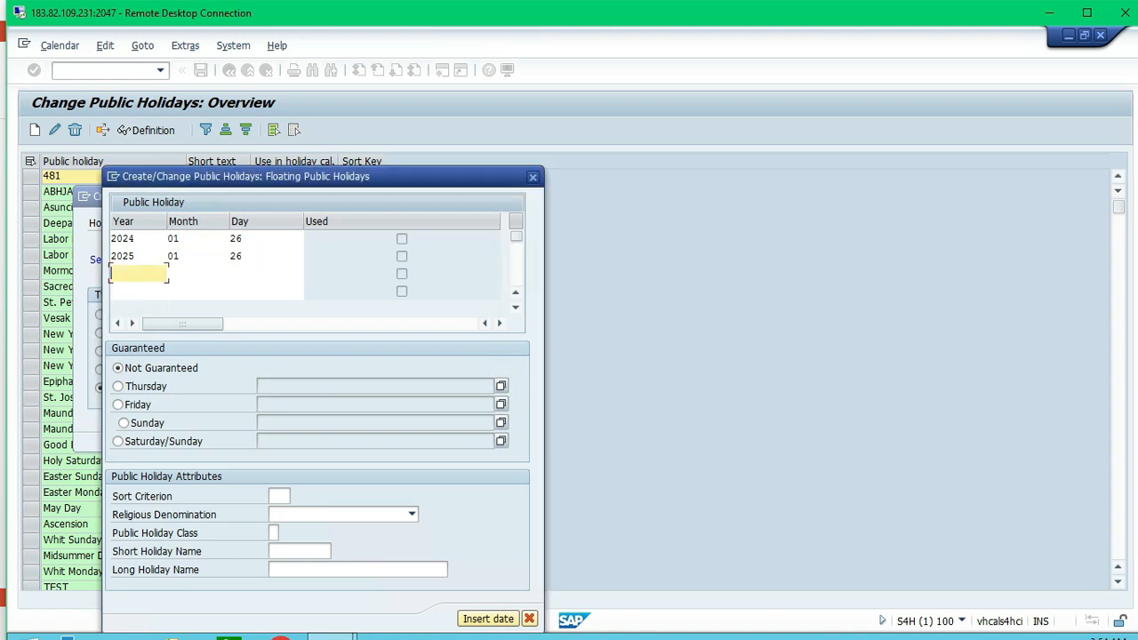
type("2026")
key("Tab")
type("01")
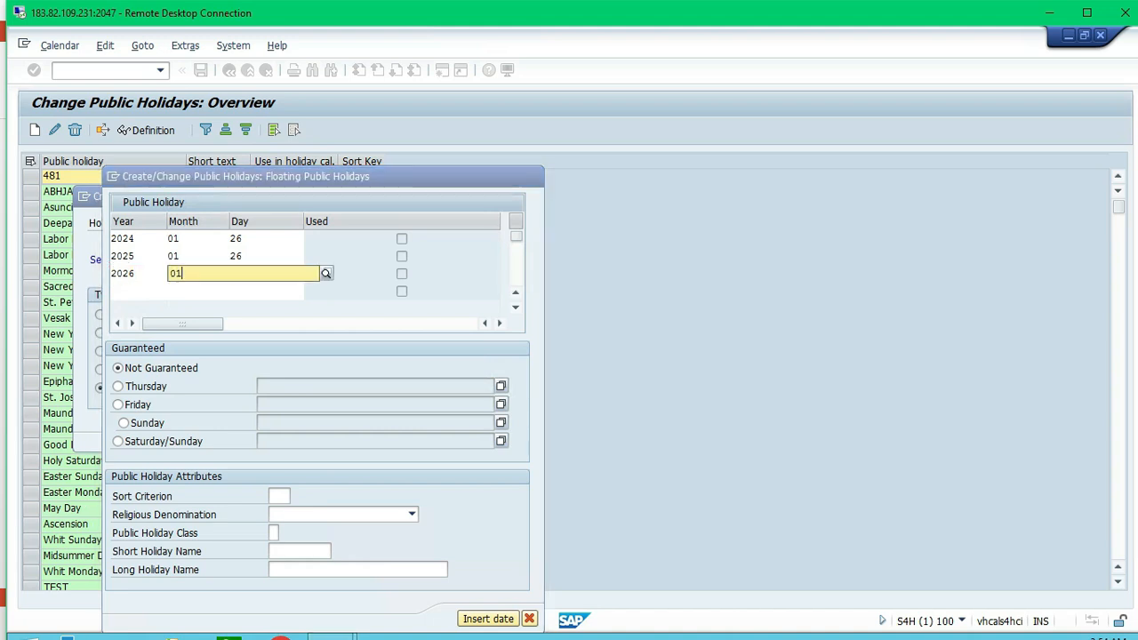
key("Tab")
type("26")
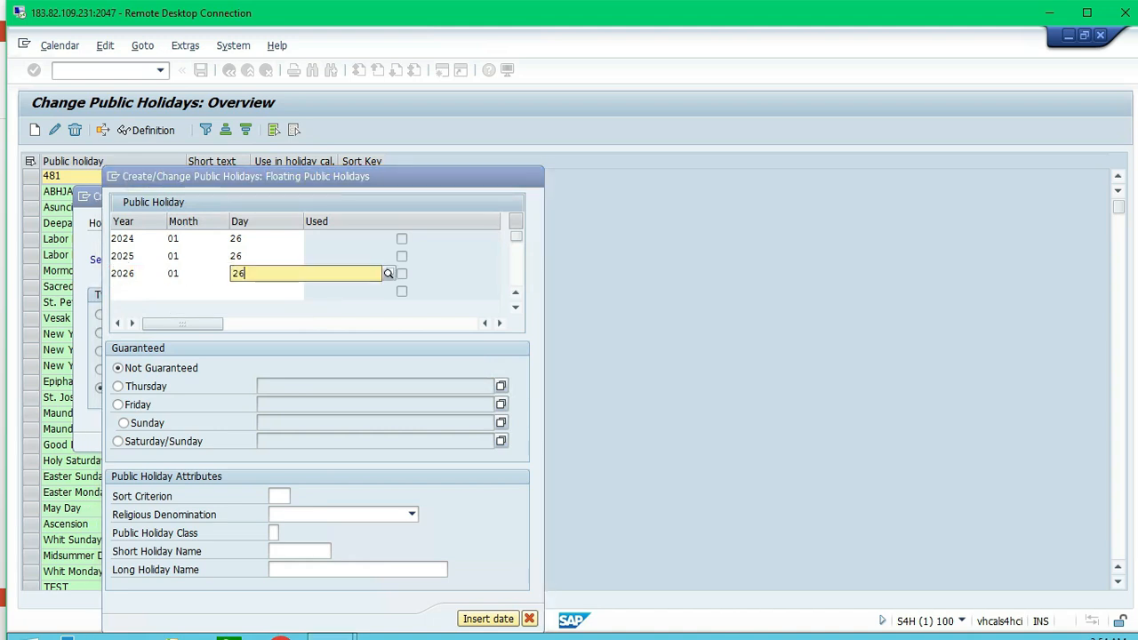
- Add a fourth date to the floating holiday, year 2027, month 01, day 26, and submit the dates, dismissing the error
key("Tab")
type("2027")
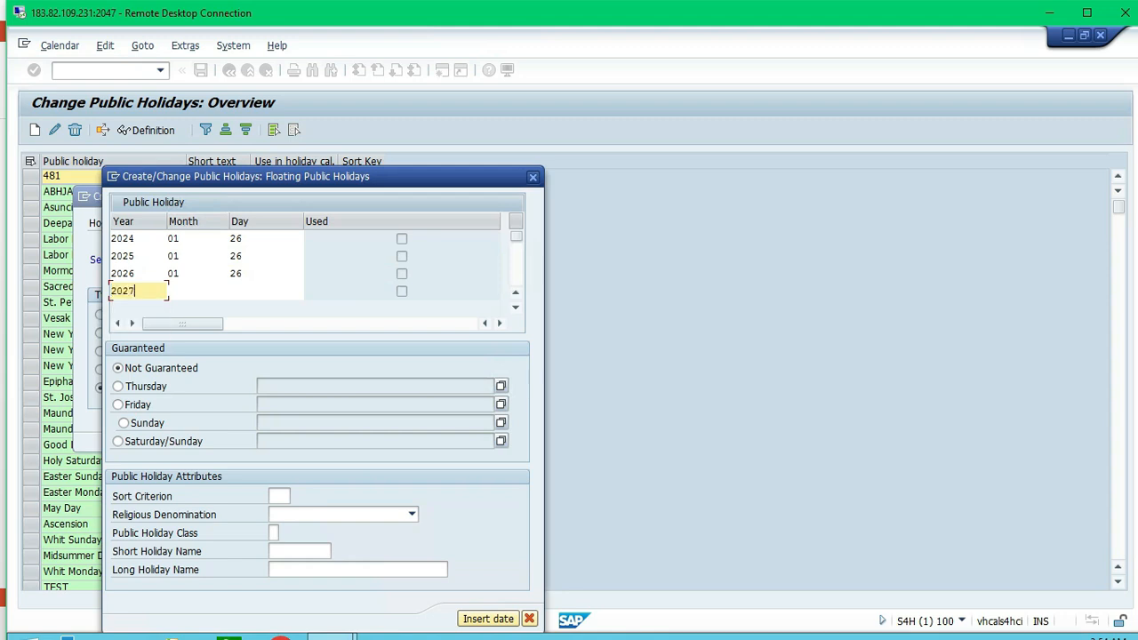
key("Tab")
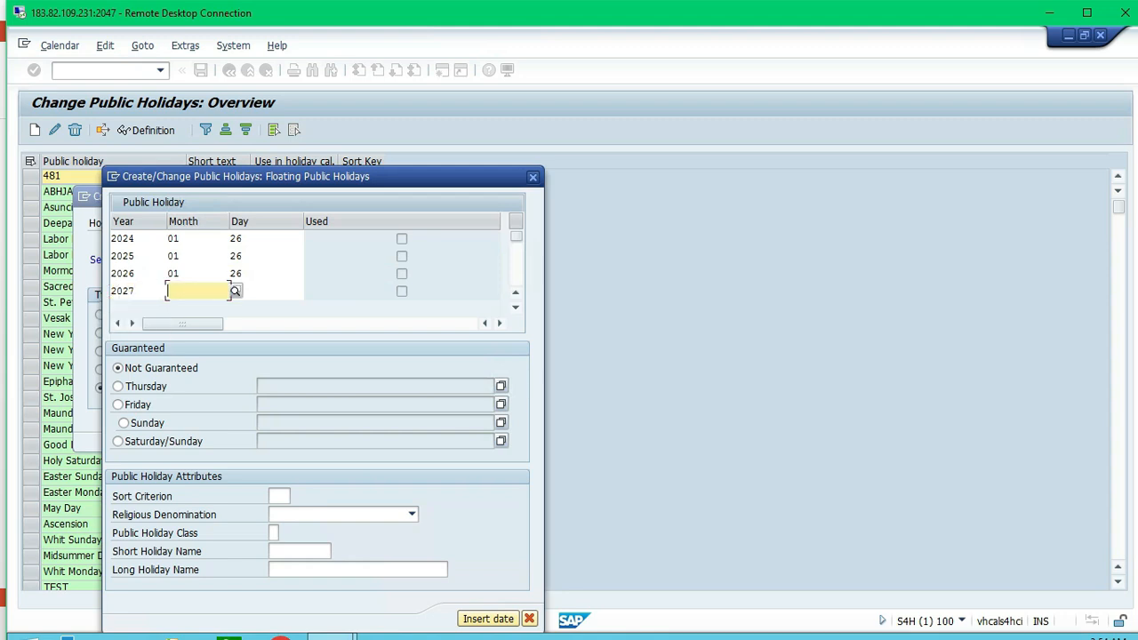
type("01")
key("Tab")
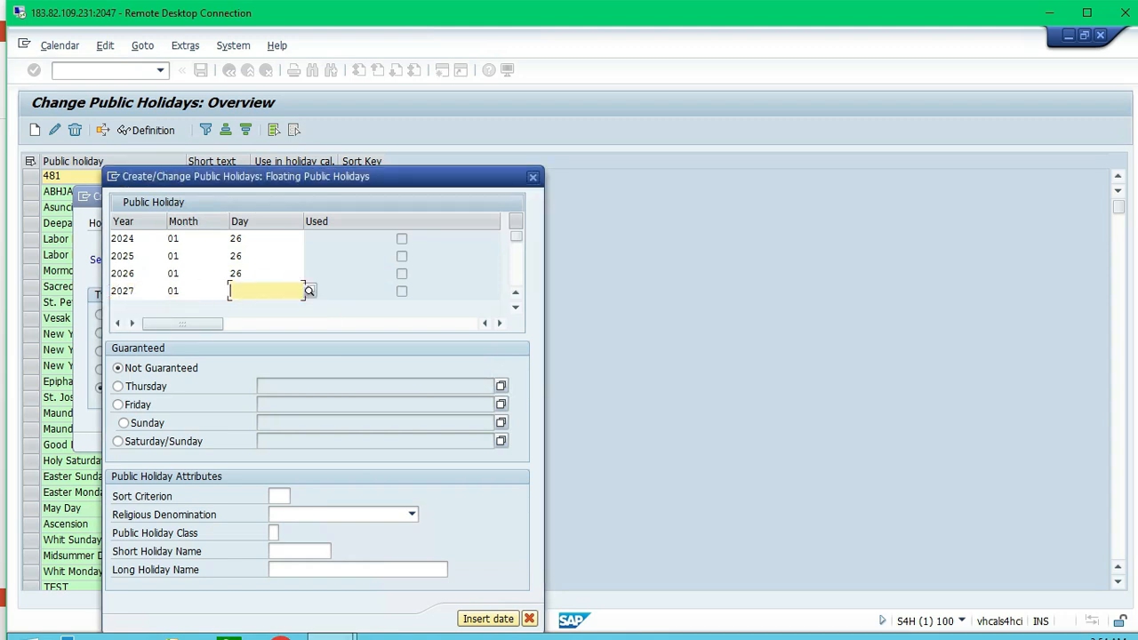
type("26")
key("Return")
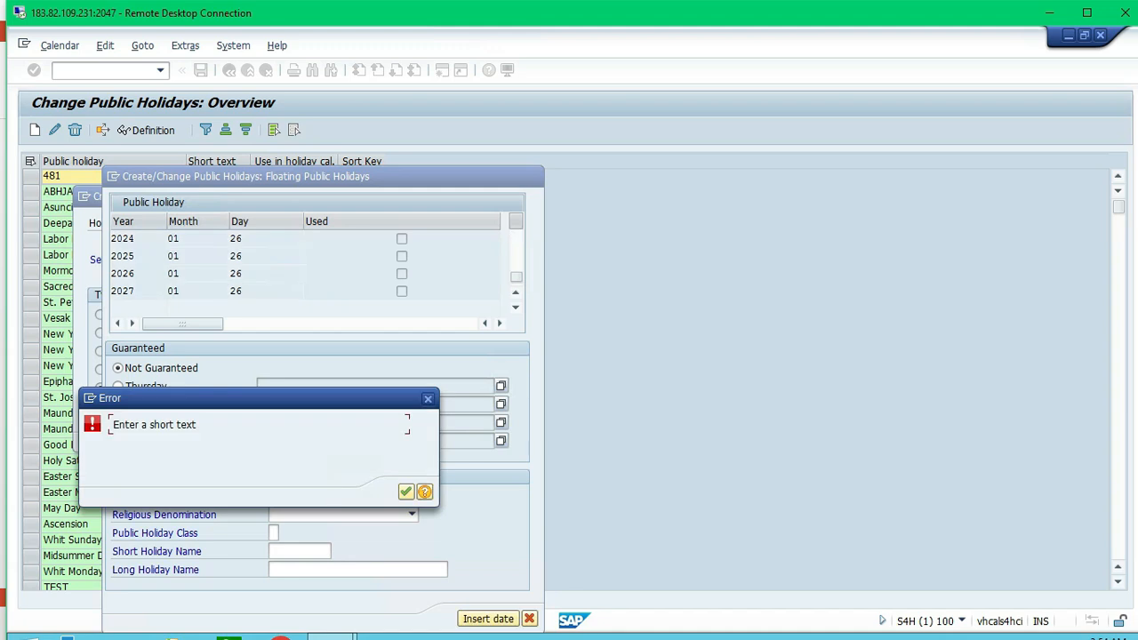
key("Return")
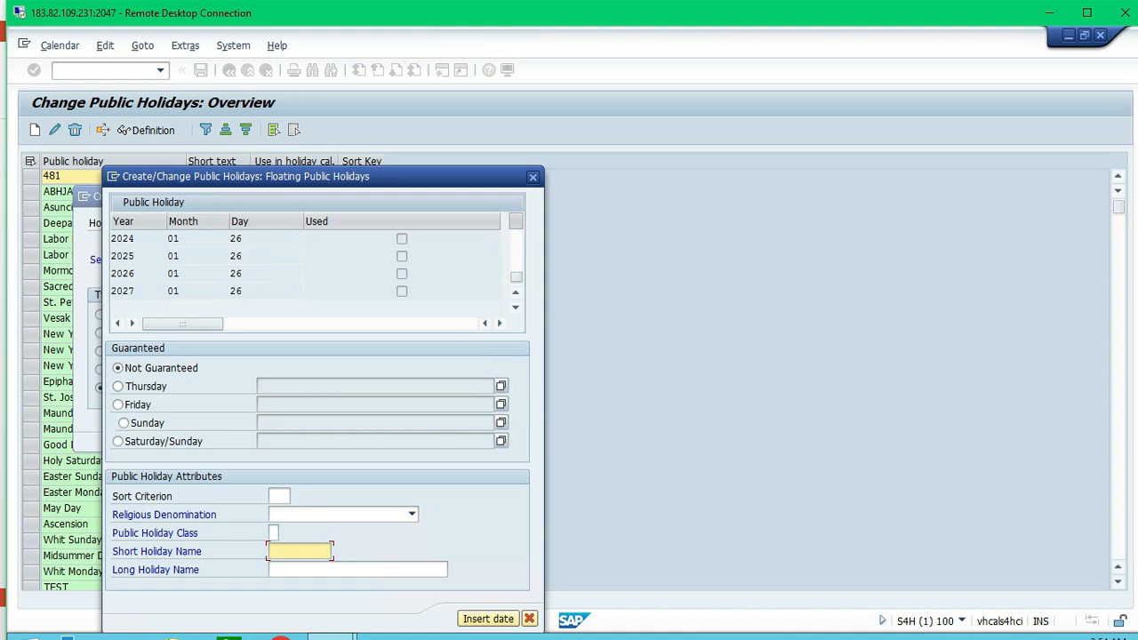
- Set the floating holiday's sort criterion to QA2
left_click(279, 495)
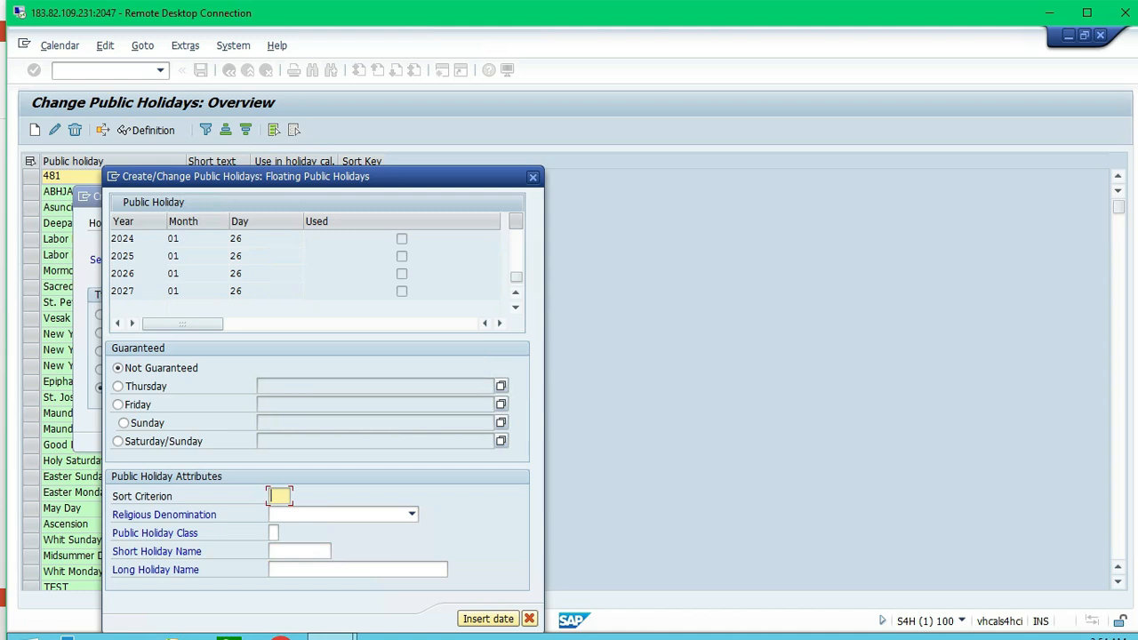
type("Q")
key("Down")
key("Return")
key("BackSpace")
type("2")
- Set the floating holiday's religious denomination to Hindu
left_click(411, 514)
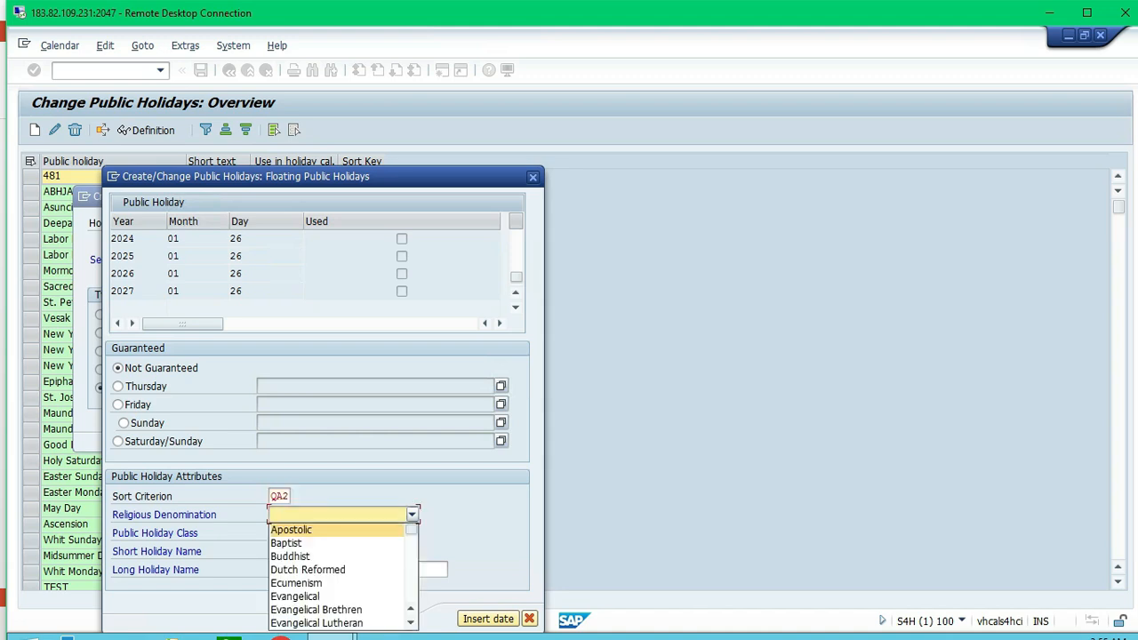
key("Down")
key("Down")
key("Down")
key("Down")
key("Down")
key("Down")
key("Down")
key("Down")
key("Down")
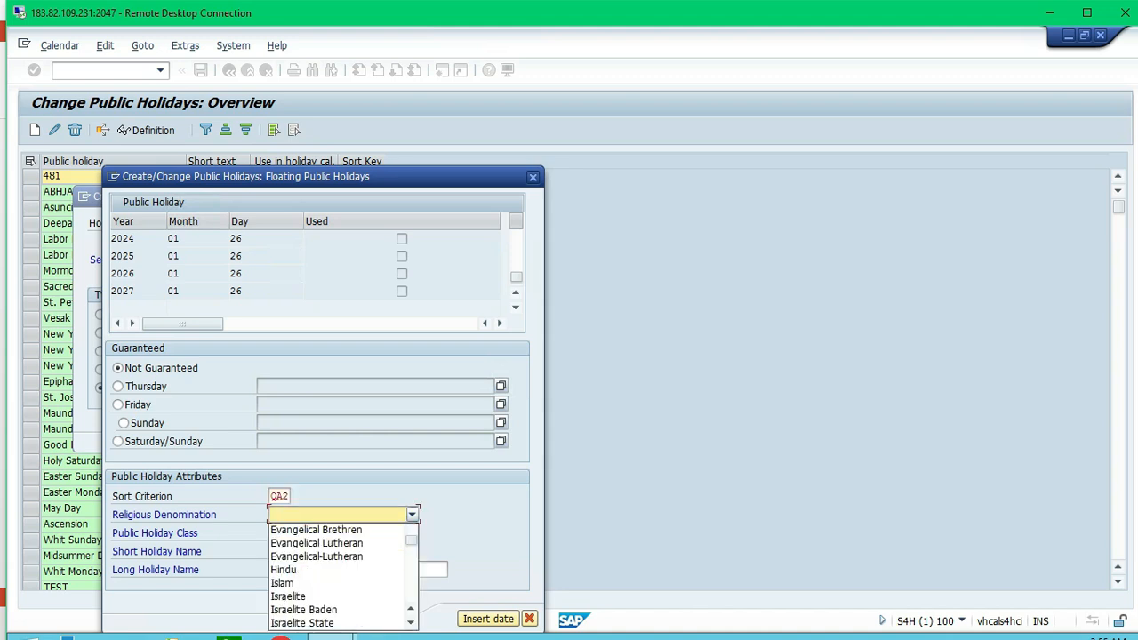
key("Return")
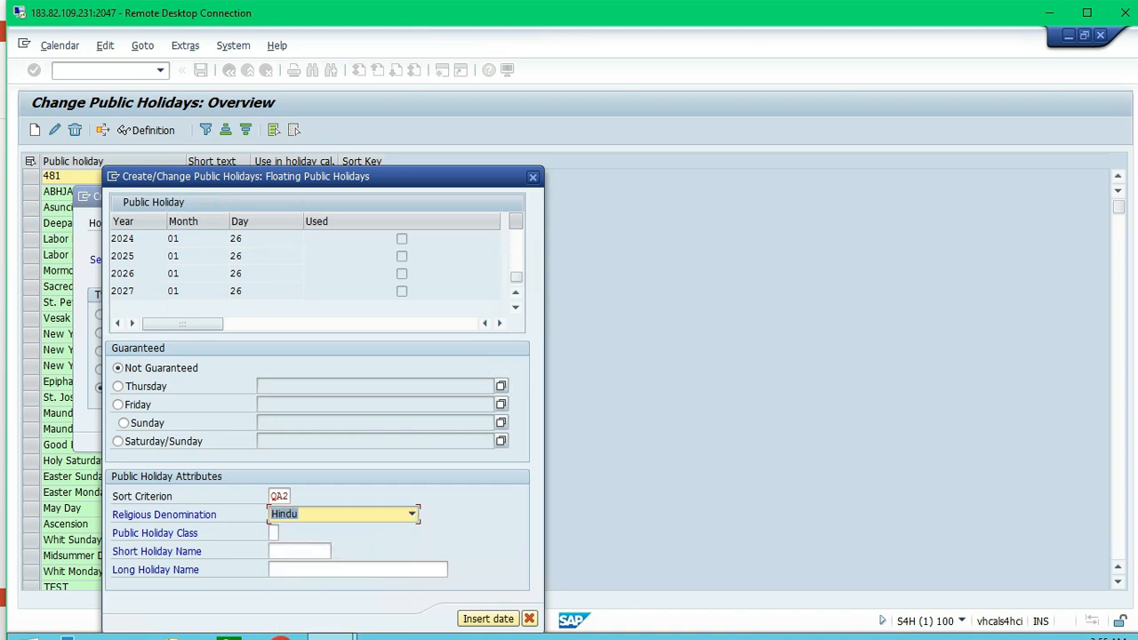
- Look up the public holiday classes and assign class 1, ordinary public holiday, to the floating holiday
key("Tab")
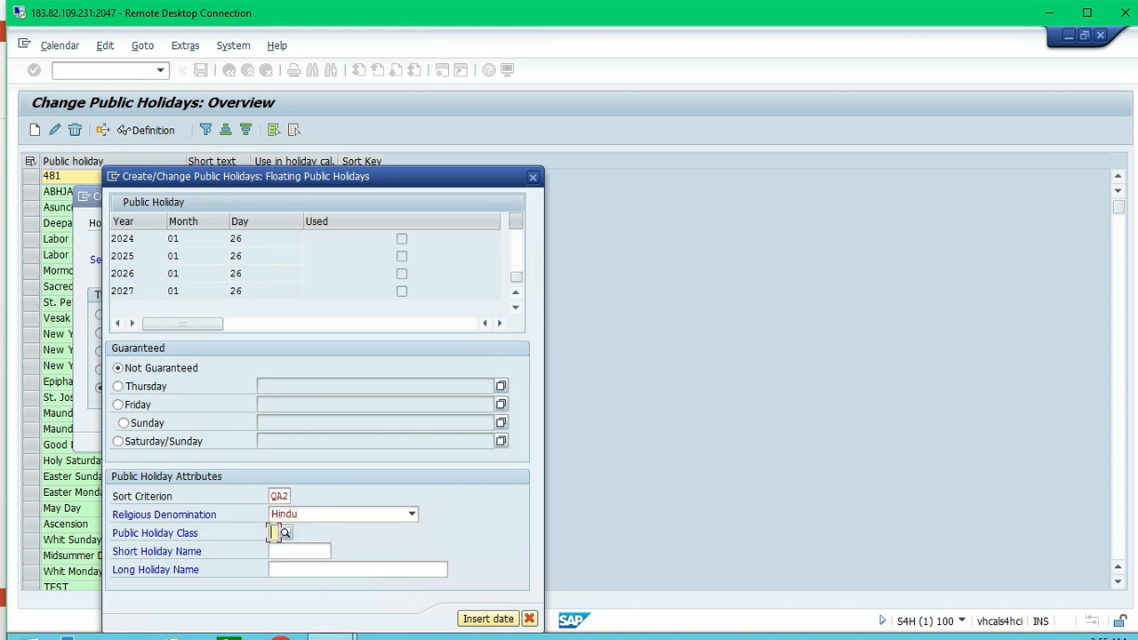
key("F4")
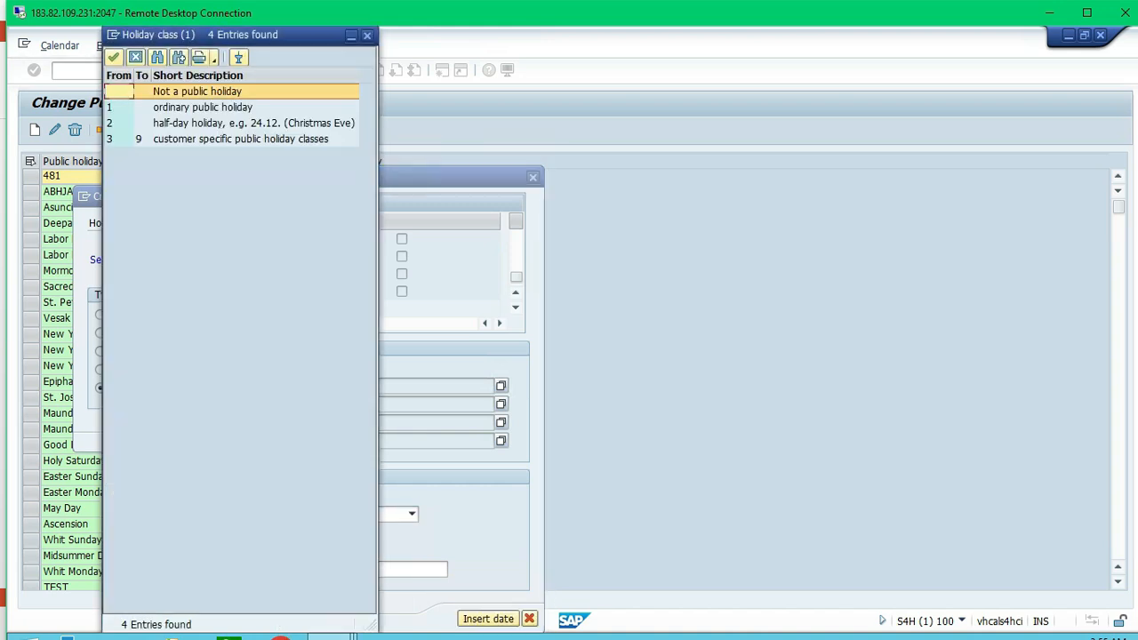
left_click(202, 106)
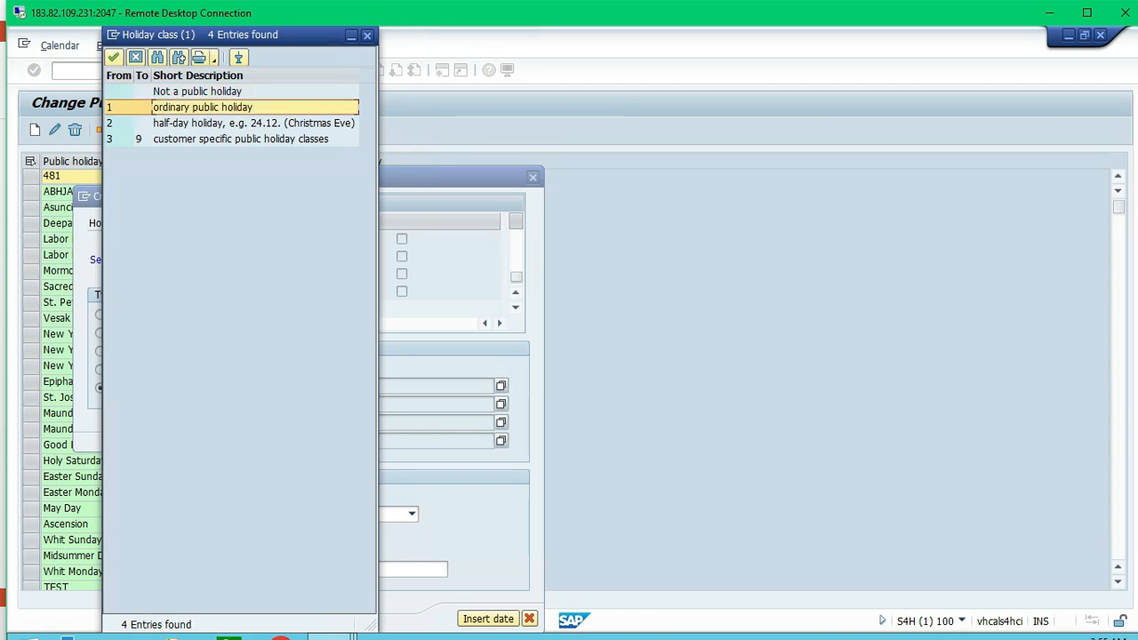
key("Return")
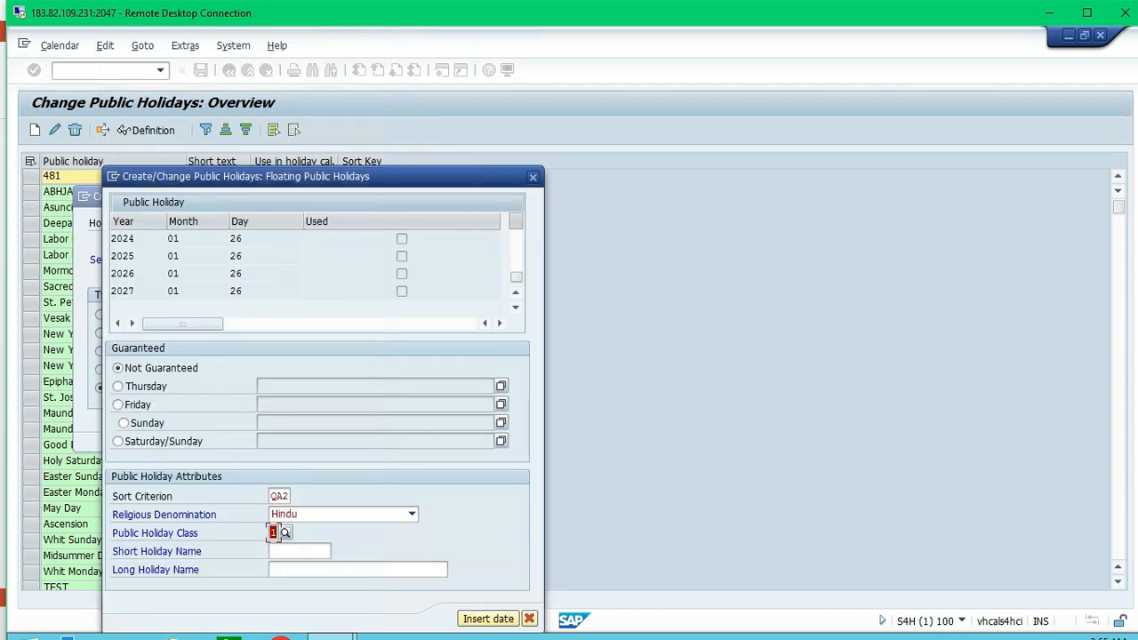
- Give the floating holiday the short name Rebuplic and long name Rebuplic Day, and create it with the entered dates
left_click(299, 551)
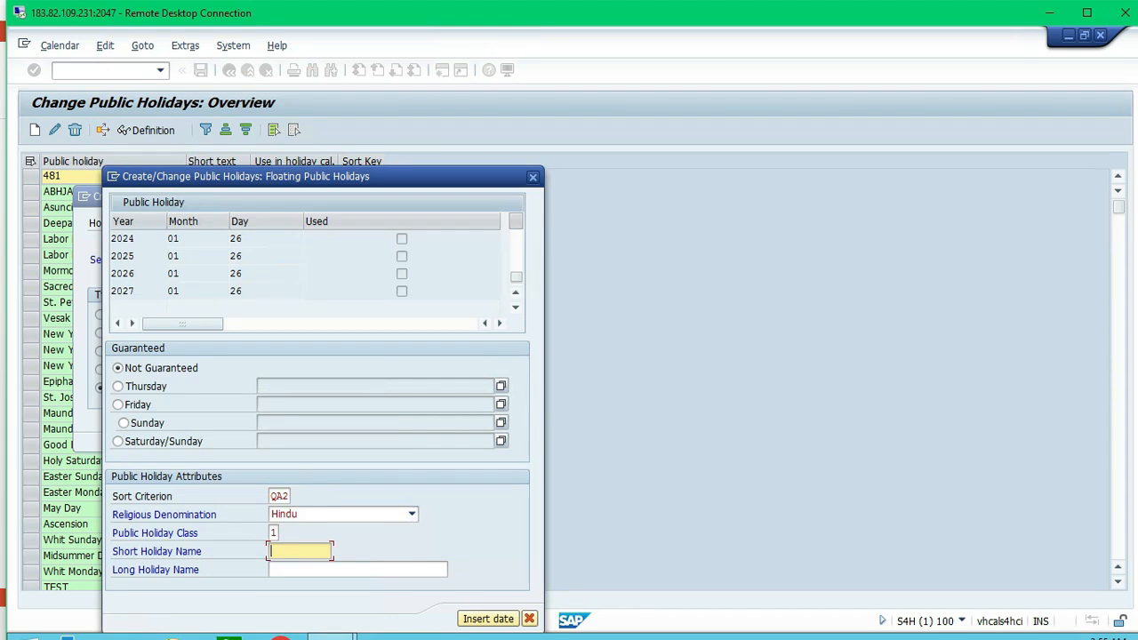
type("Rebuplic D")
key("shift+Left")
key("shift+Home")
key("ctrl+c")
key("Tab")
key("ctrl+v")
type("Day")
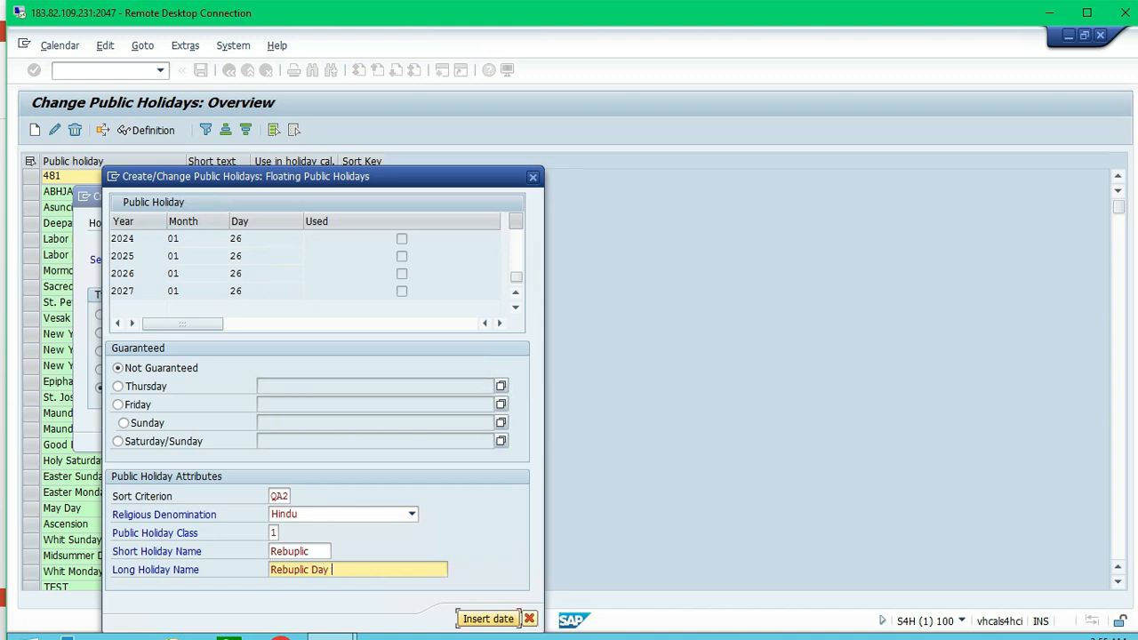
left_click(487, 617)
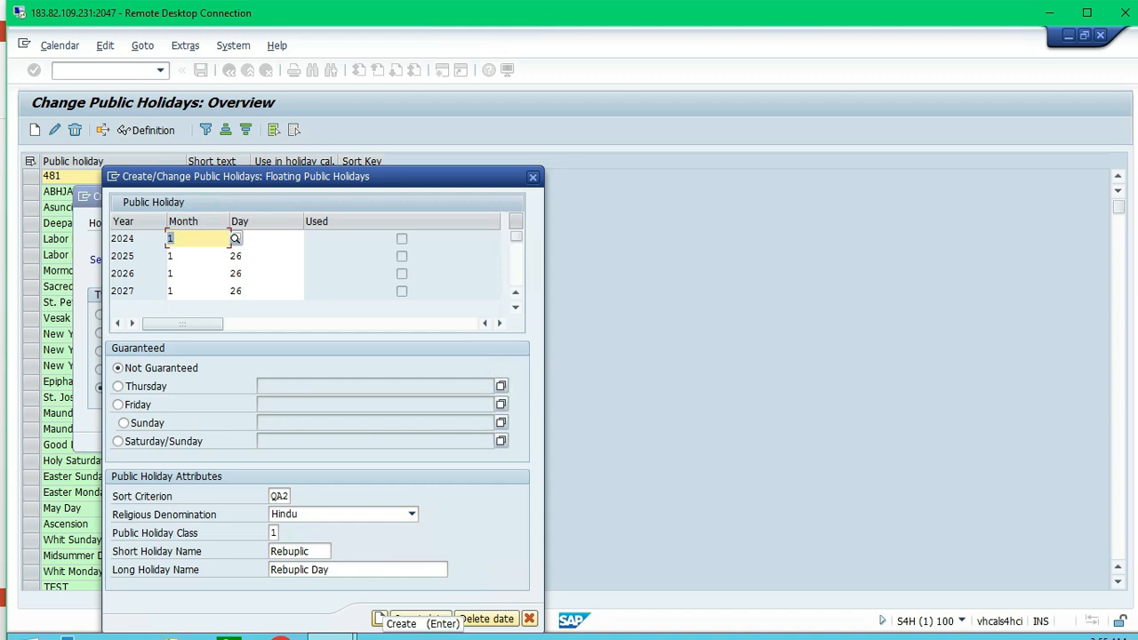
key("Return")
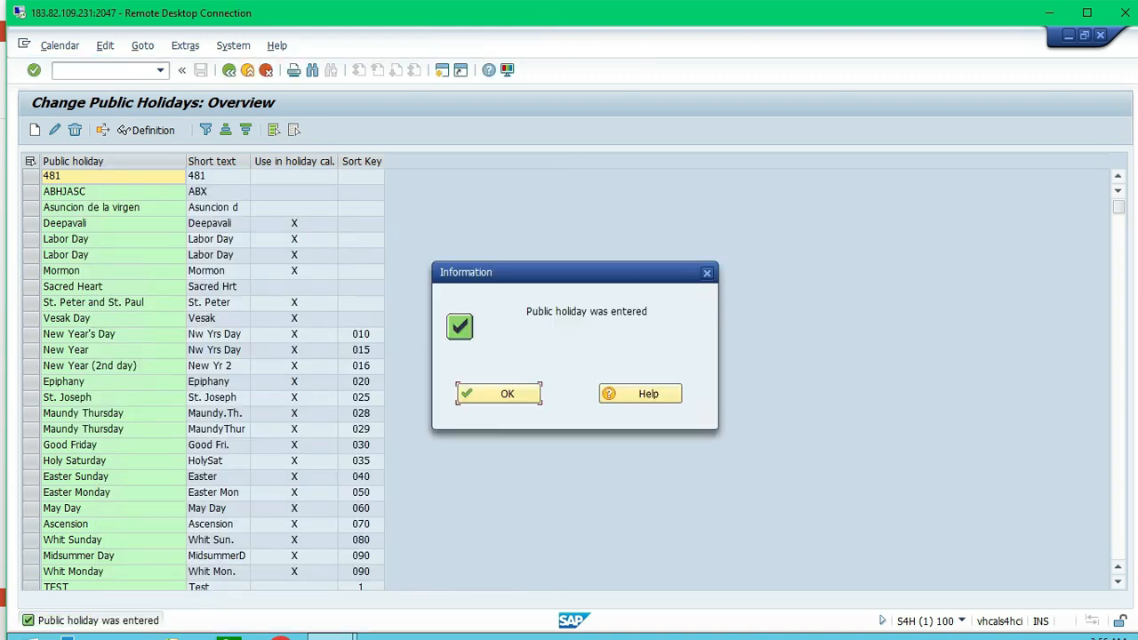
- Look through the public holidays overview by sort key for the QA1 and QA2 entries
key("Return")
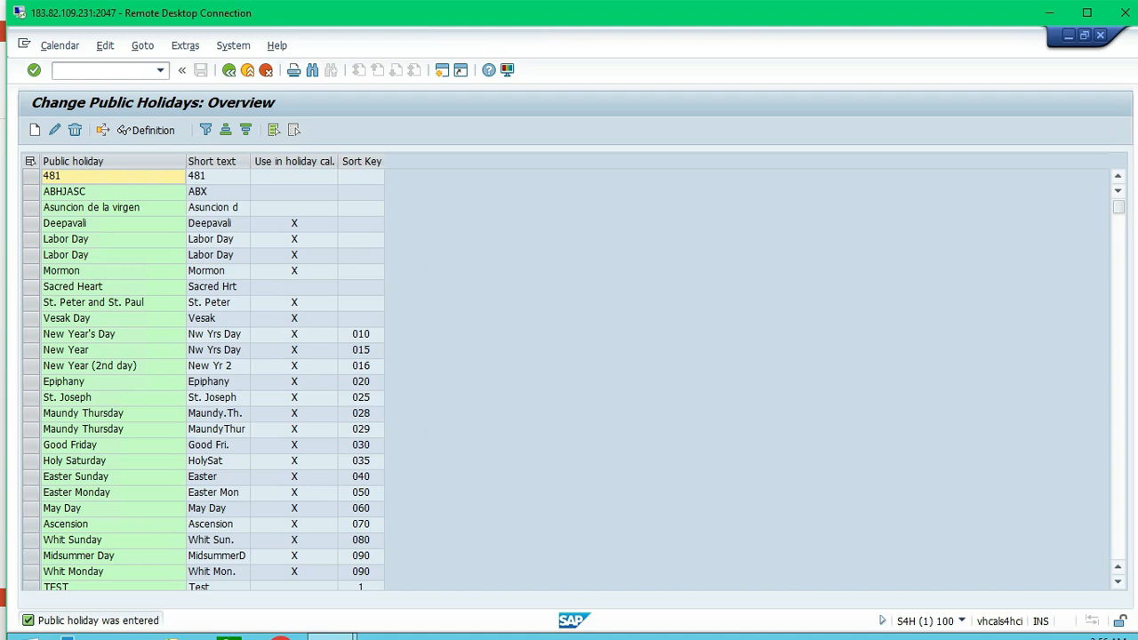
left_click(114, 287)
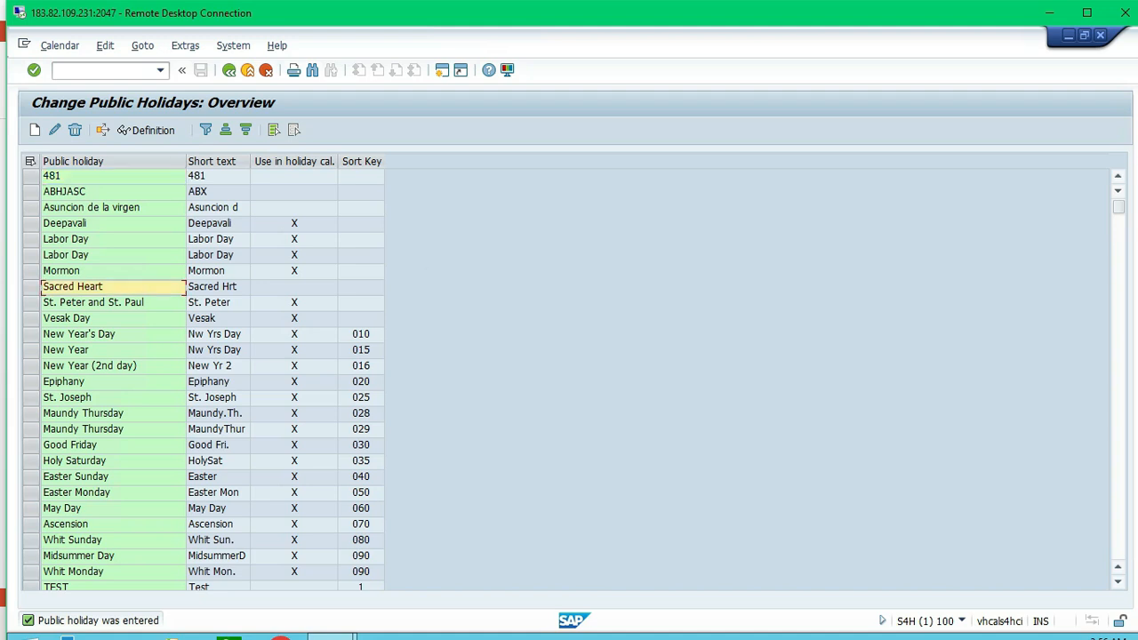
scroll(113, 286, "down", 5)
scroll(214, 374, "up", 5)
left_click(213, 302)
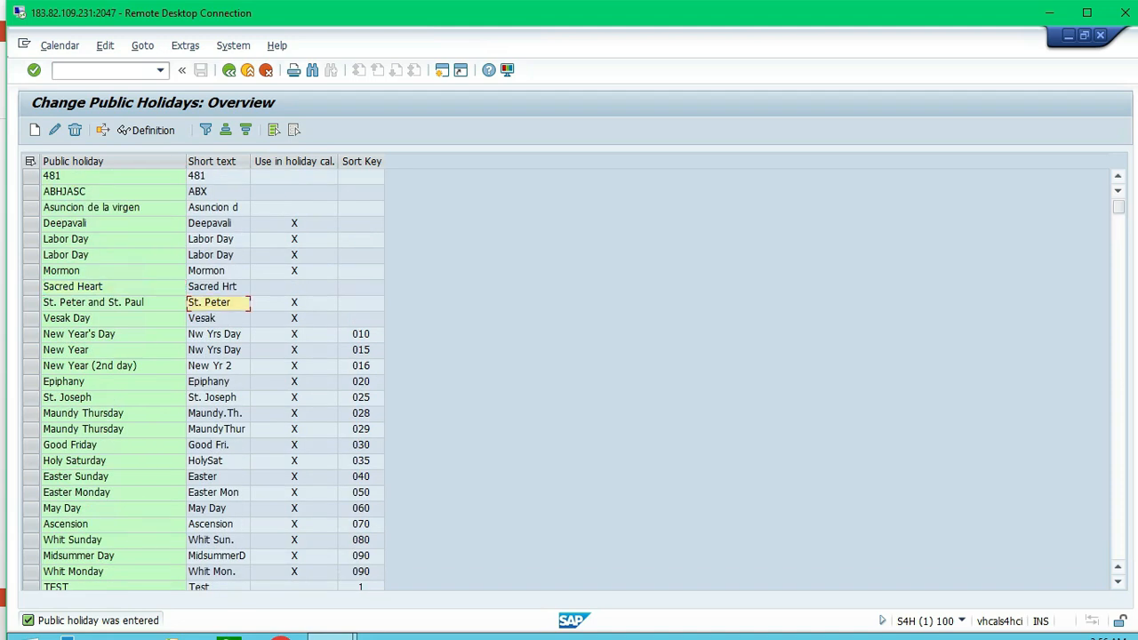
left_click(361, 161)
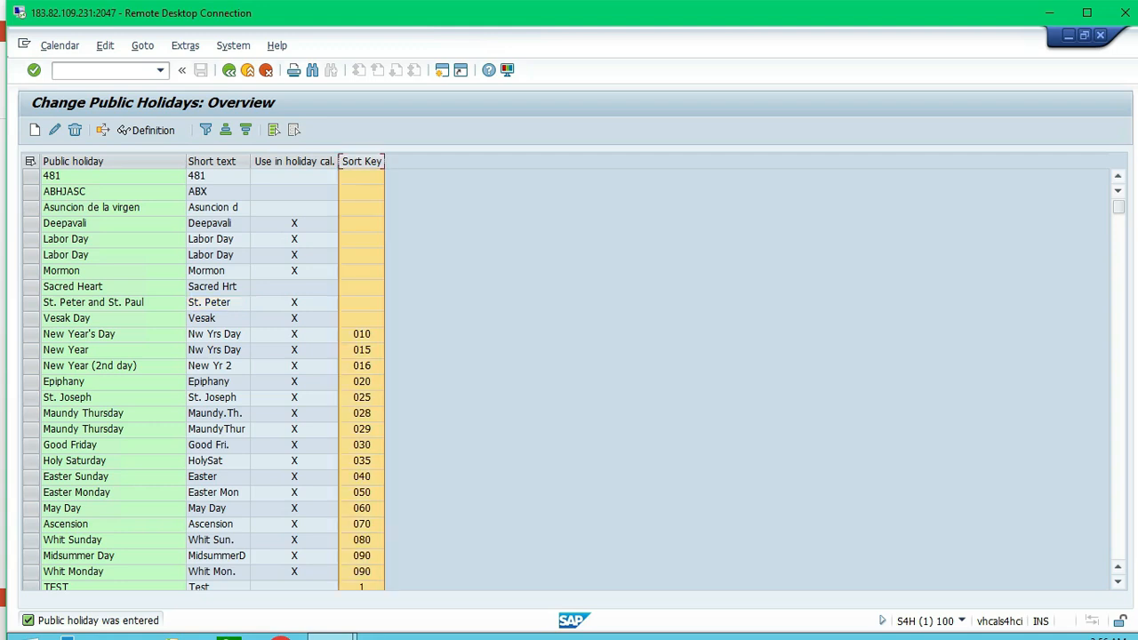
scroll(213, 374, "down", 20)
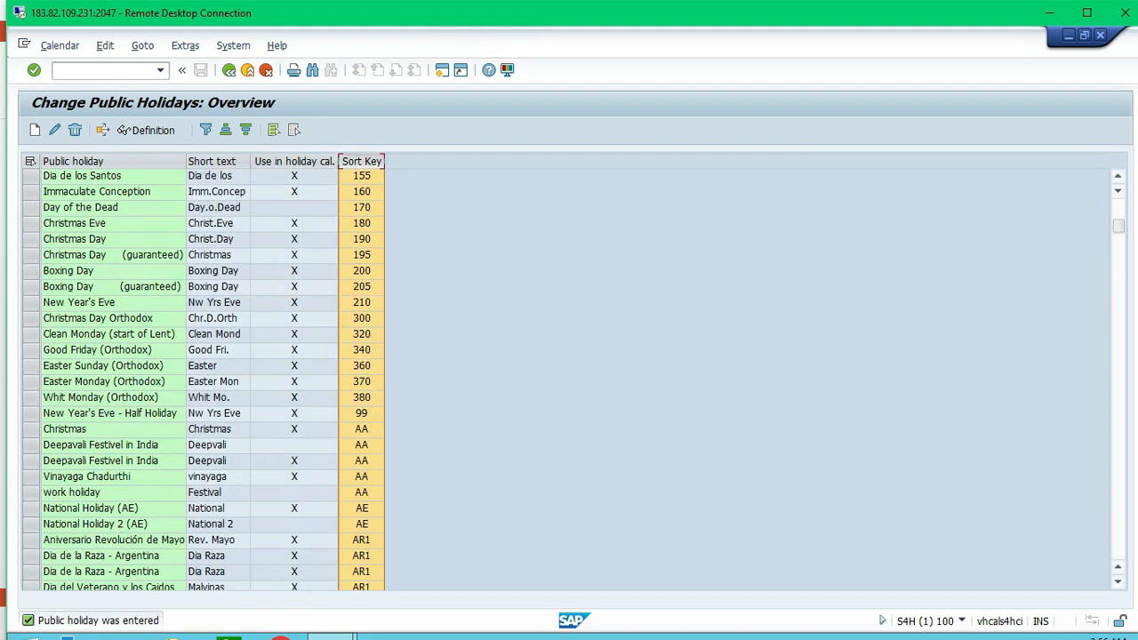
scroll(214, 373, "down", 9)
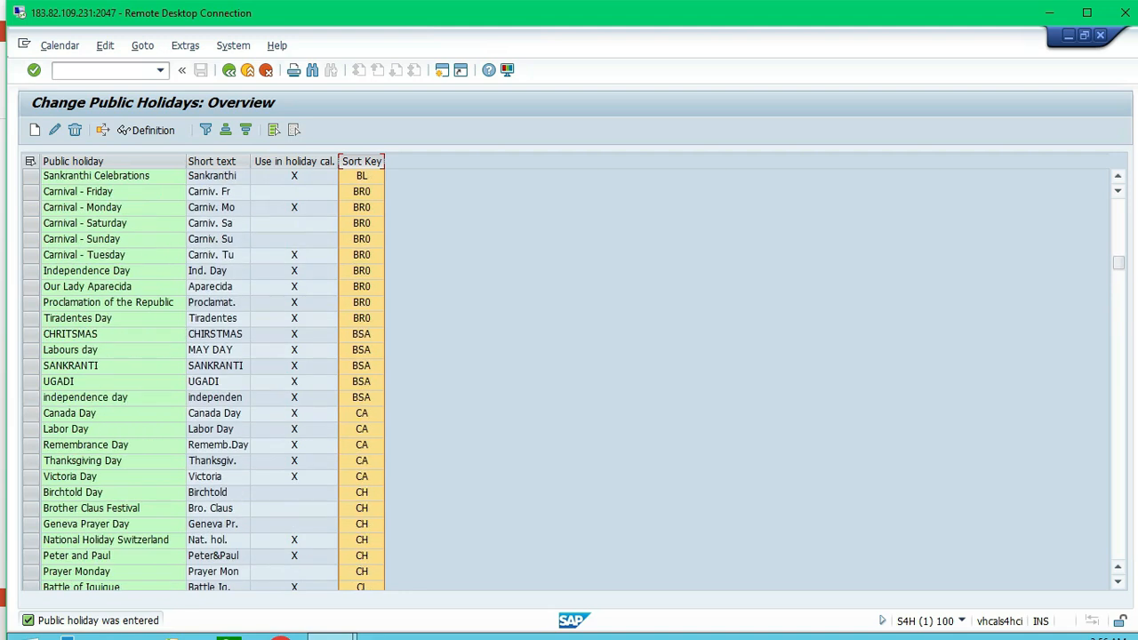
scroll(213, 373, "down", 5)
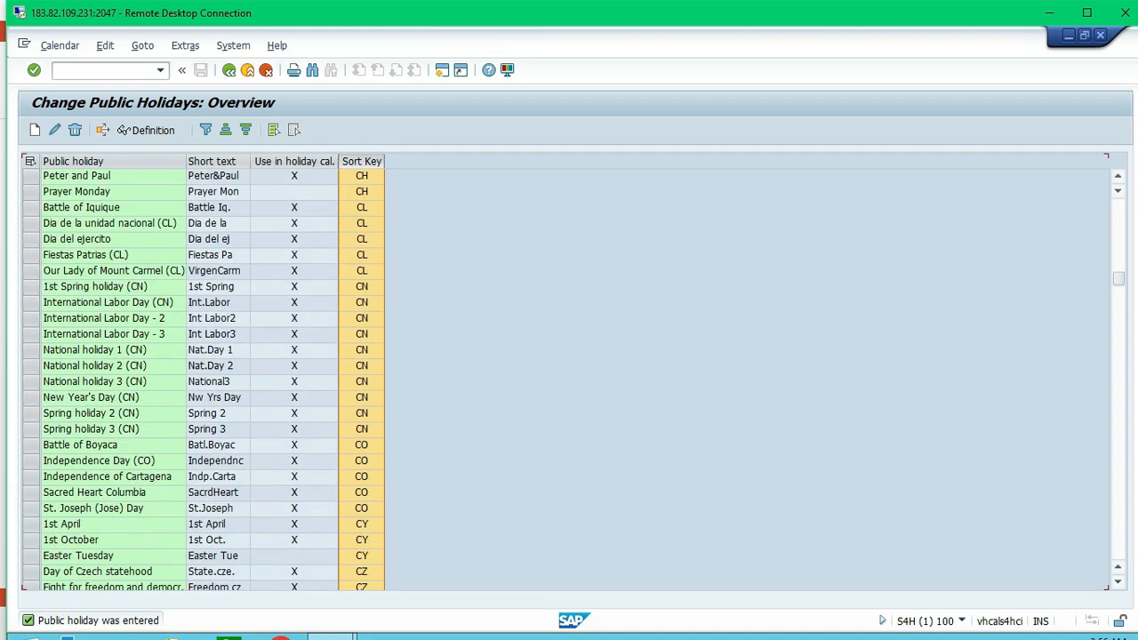
key("Return")
scroll(213, 373, "down", 9)
scroll(213, 373, "down", 20)
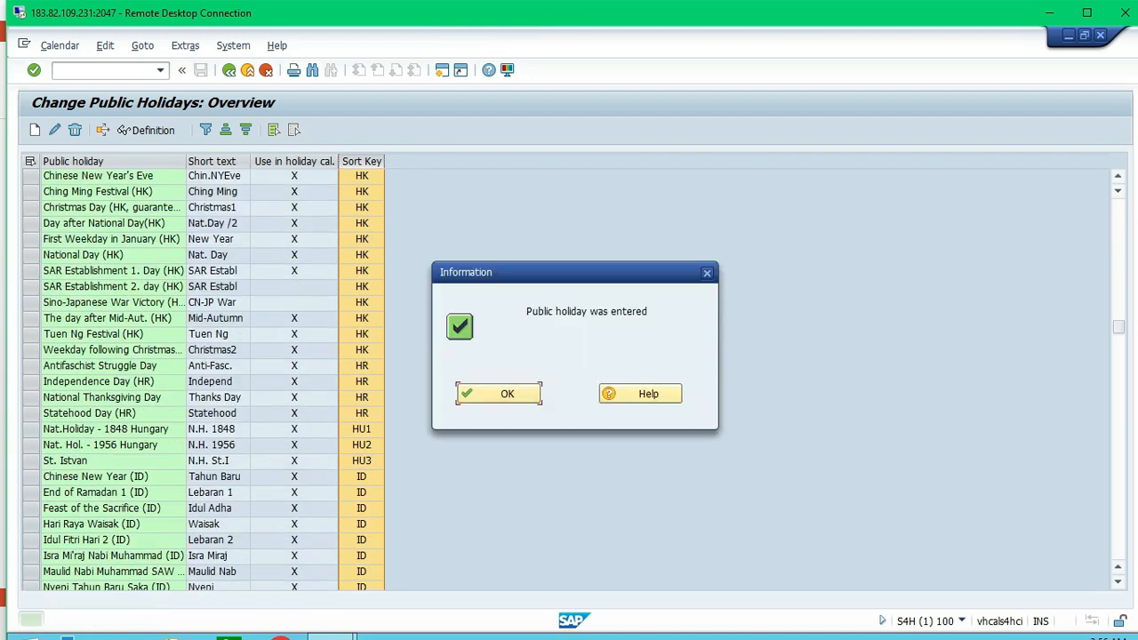
key("Return")
scroll(214, 373, "down", 6)
scroll(214, 373, "down", 20)
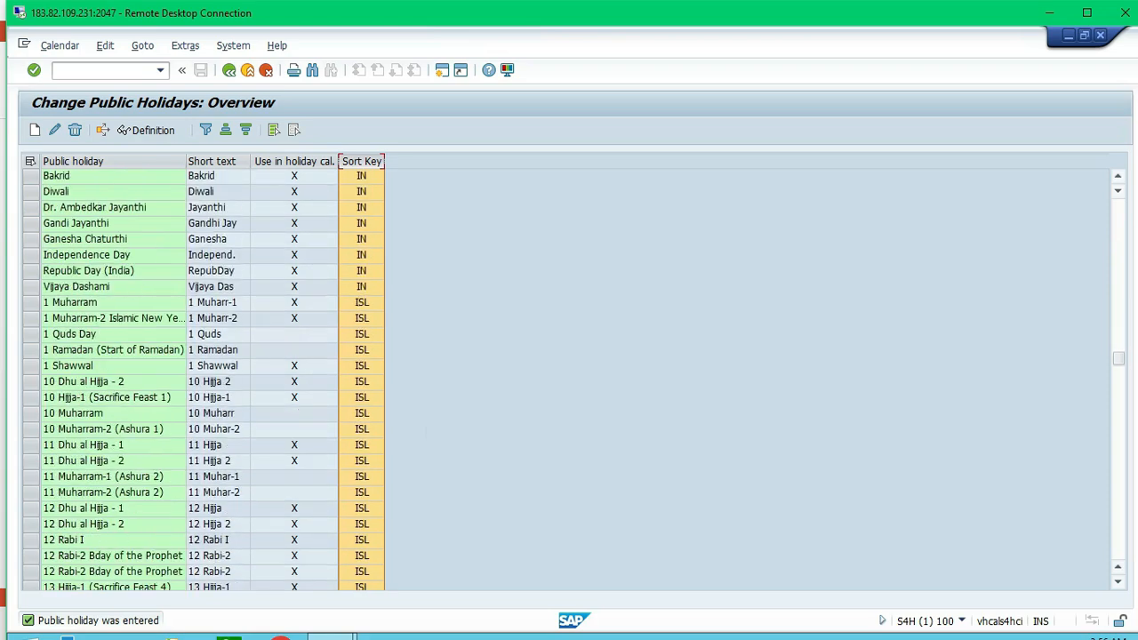
scroll(214, 373, "down", 20)
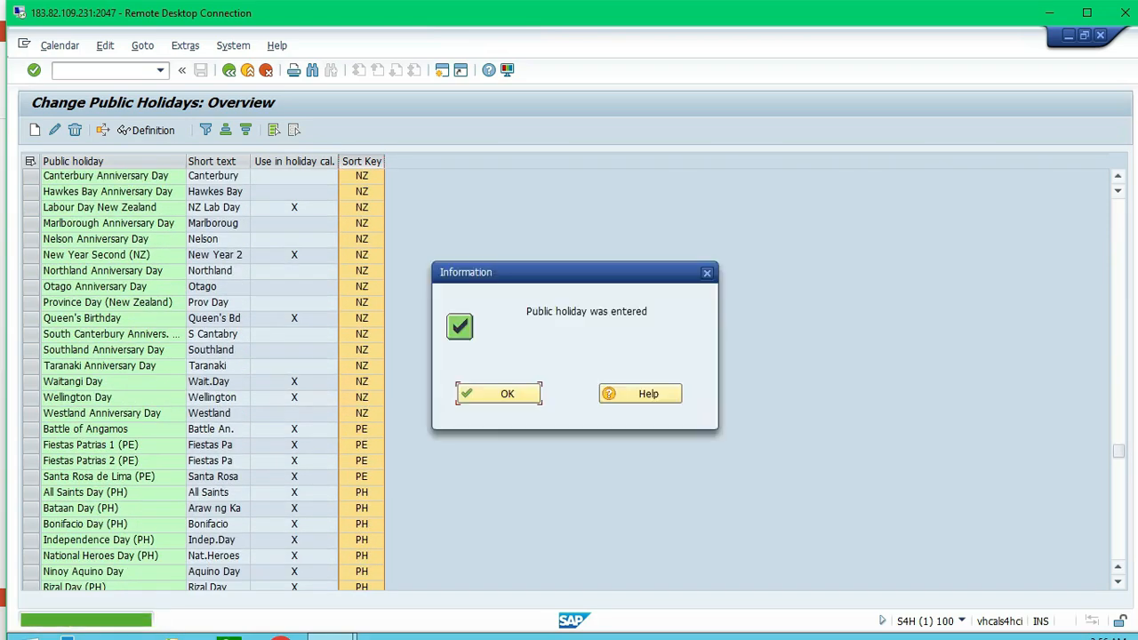
key("Return")
scroll(213, 373, "down", 20)
scroll(214, 374, "up", 2)
- Check the overview rows of the Deepavali Festivel and Rebuplic Day holidays and their sort keys
left_click(361, 302)
left_click(31, 302)
left_click(31, 318)
left_click(32, 303)
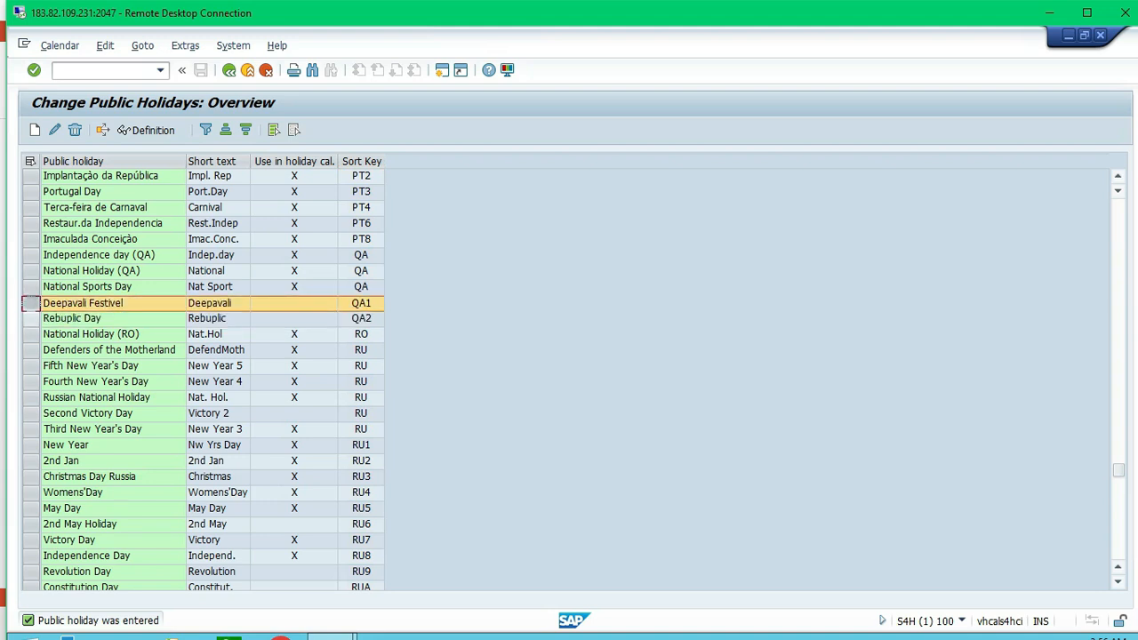
left_click(31, 319)
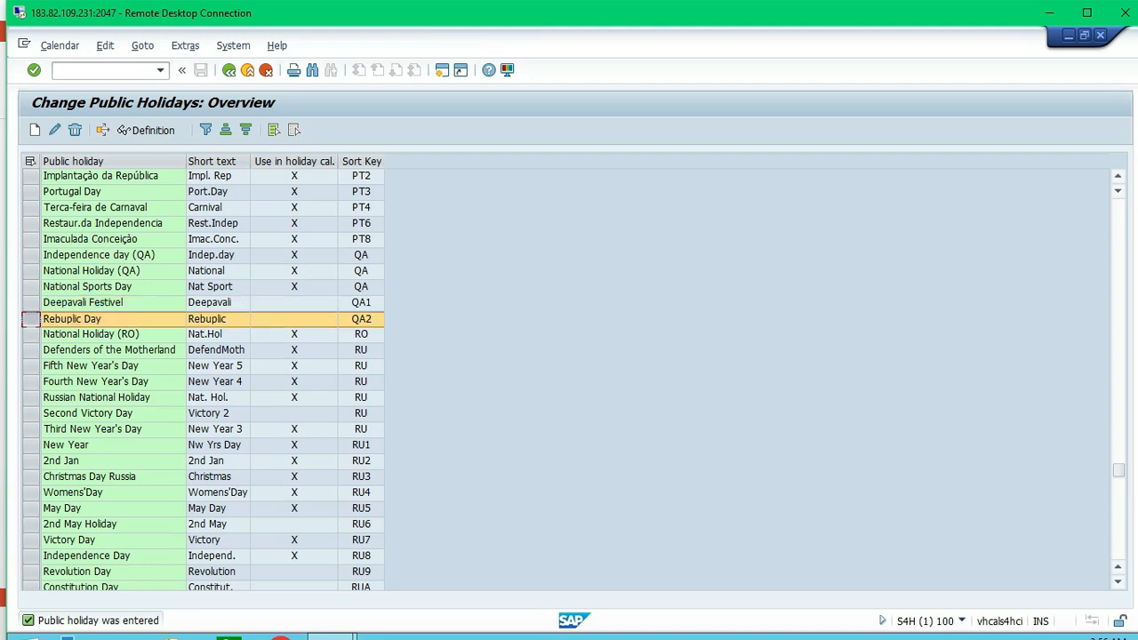
left_click(361, 318)
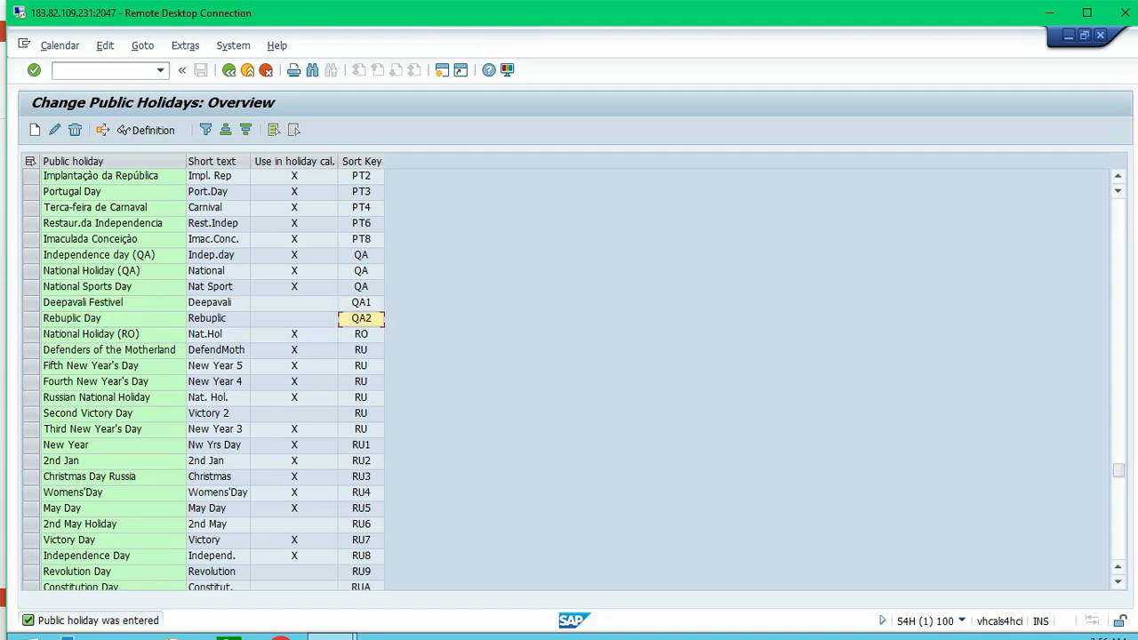
- Return to the calendar main menu and start a new holiday calendar with ID Q1 and description Public Holiday Calendar - Q002
left_click(229, 69)
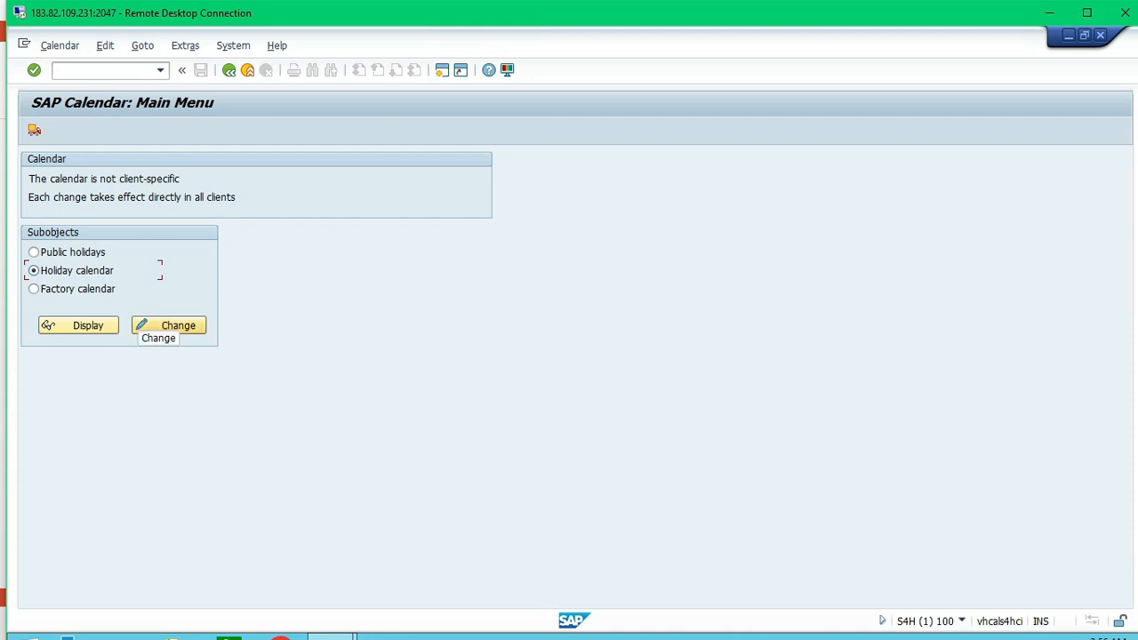
left_click(165, 326)
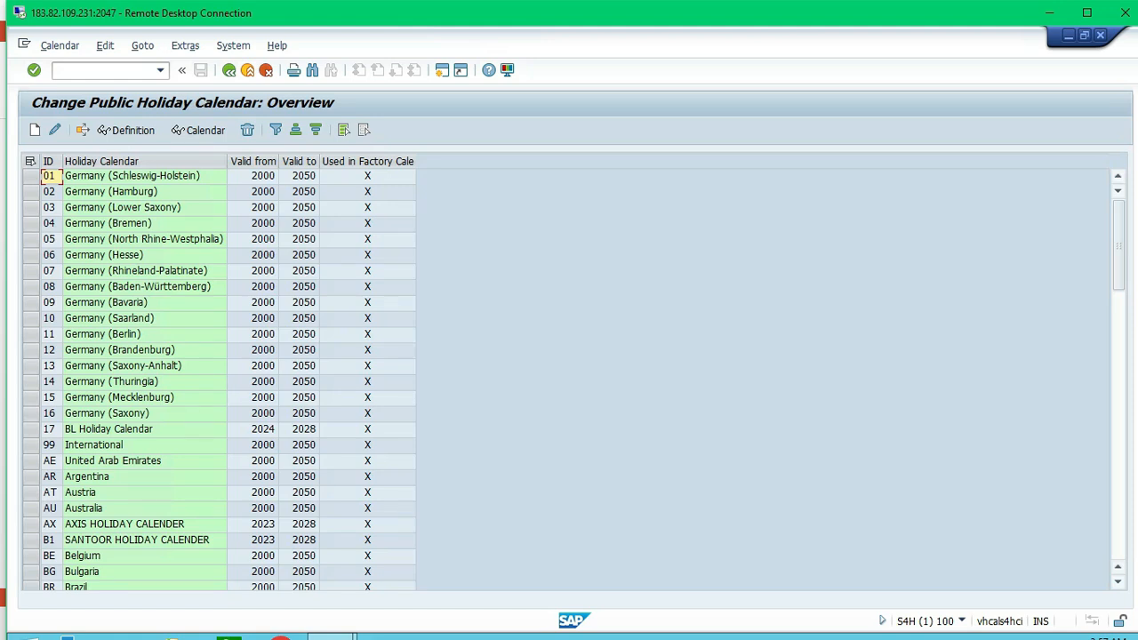
left_click(35, 130)
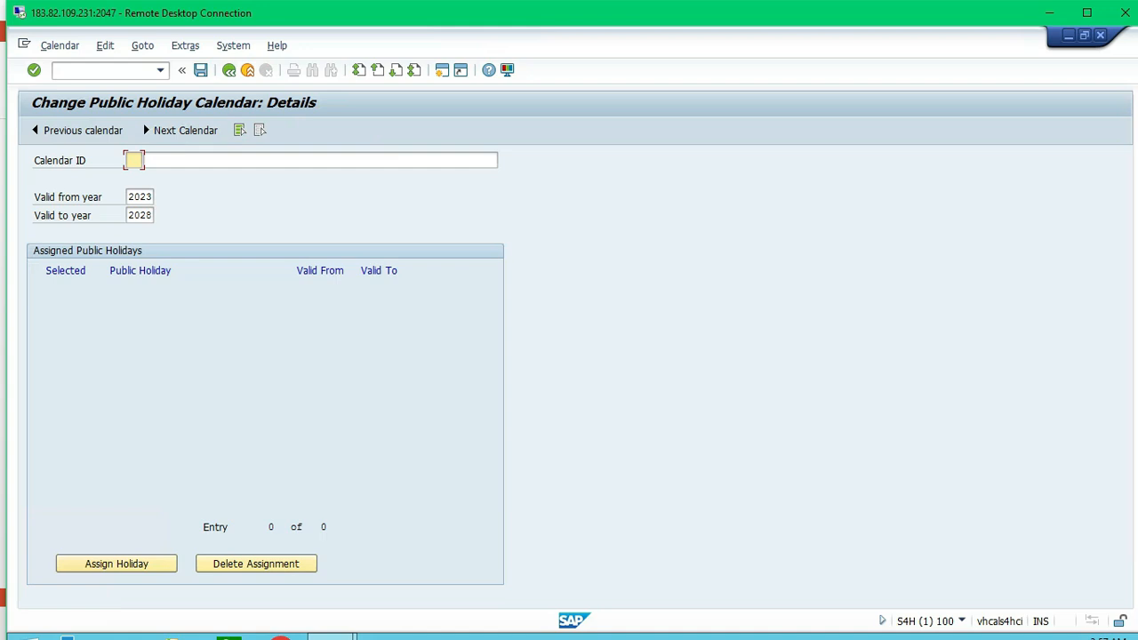
type("q1")
left_click(147, 160)
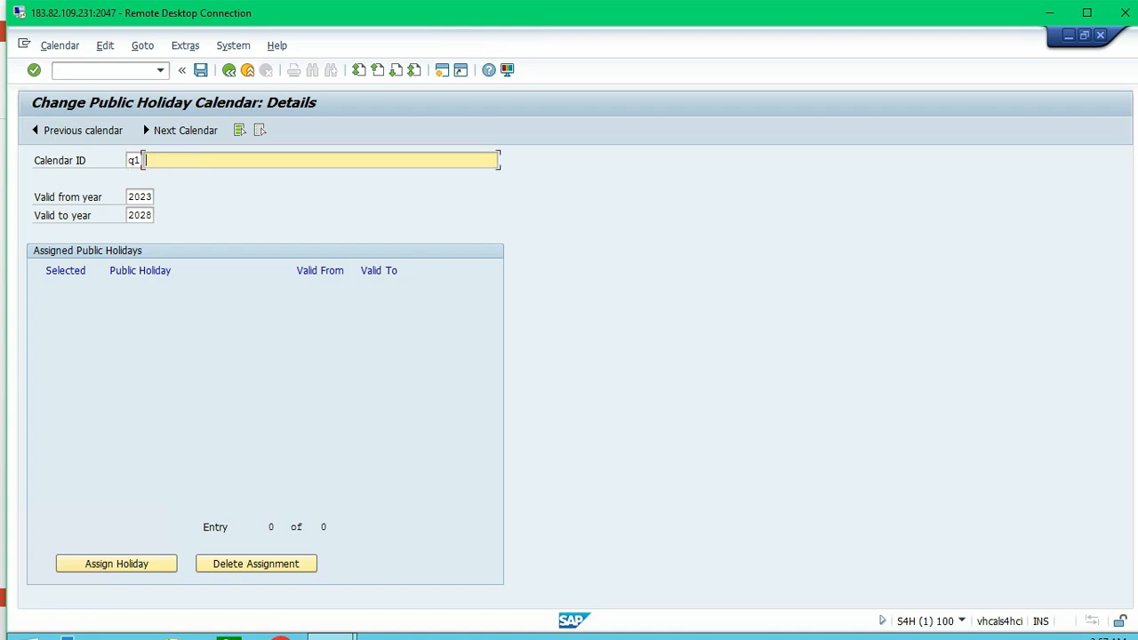
type("Public Holiday Calendar - Q002")
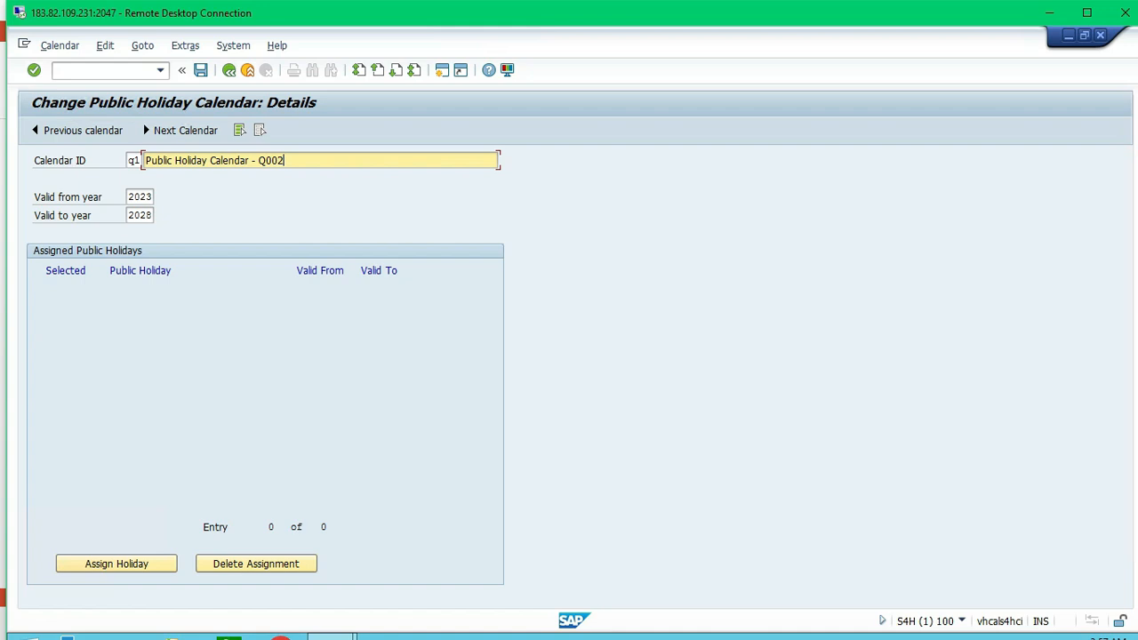
- Set the holiday calendar's valid-from year to 2024
left_click(149, 197)
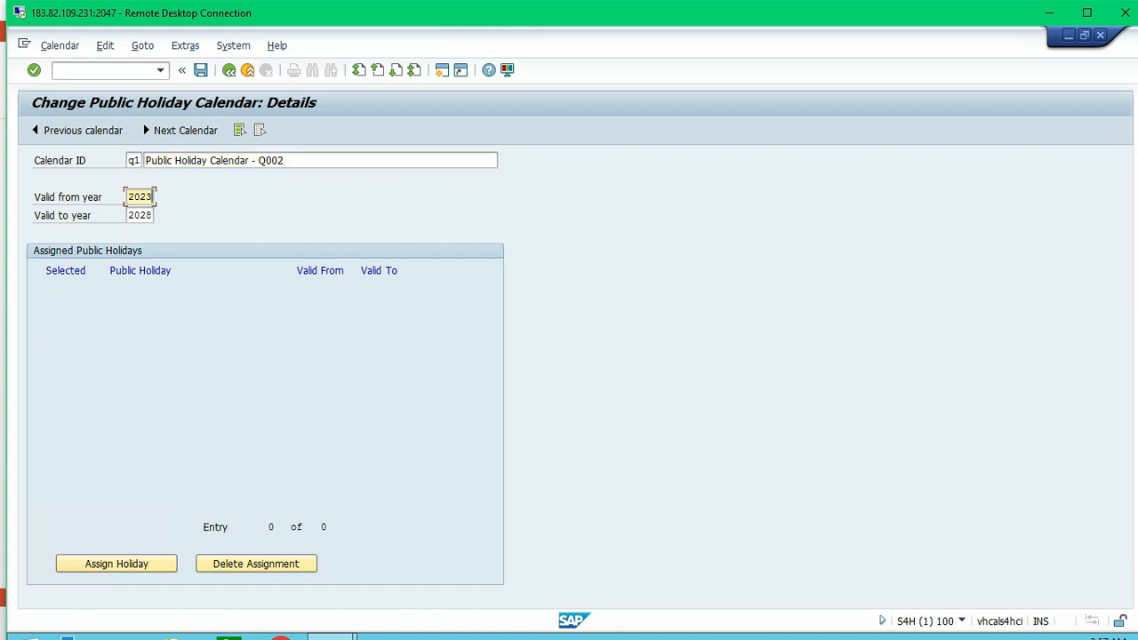
key("BackSpace")
type("4")
left_click(151, 215)
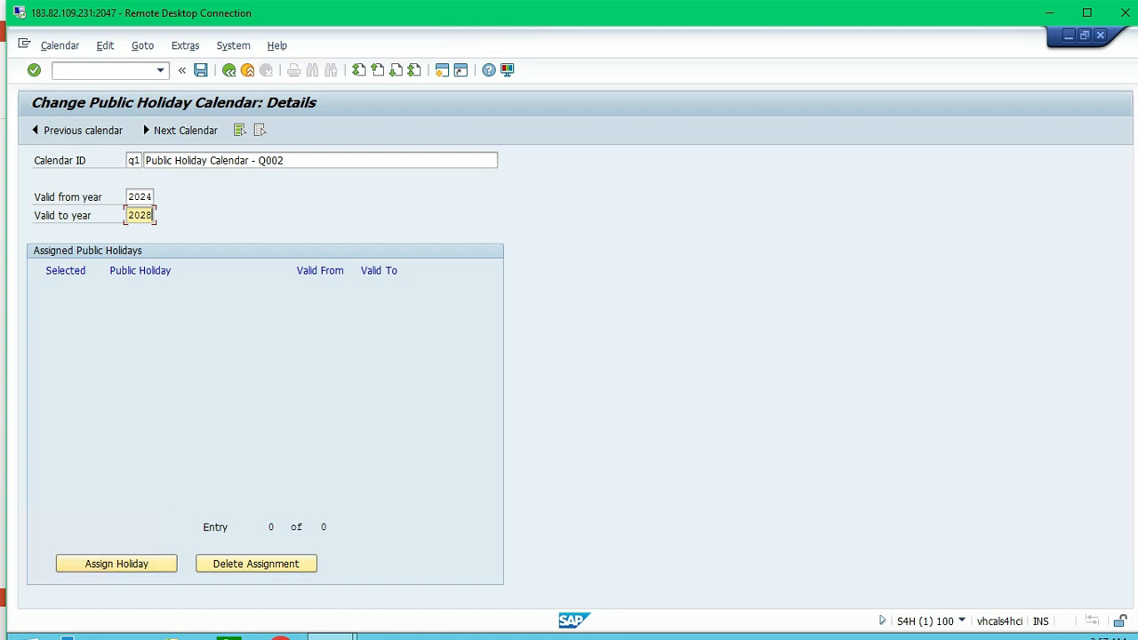
- Assign the public holidays Deepavali Festivel (QA1) and Rebuplic Day (QA2) to the holiday calendar
left_click(116, 563)
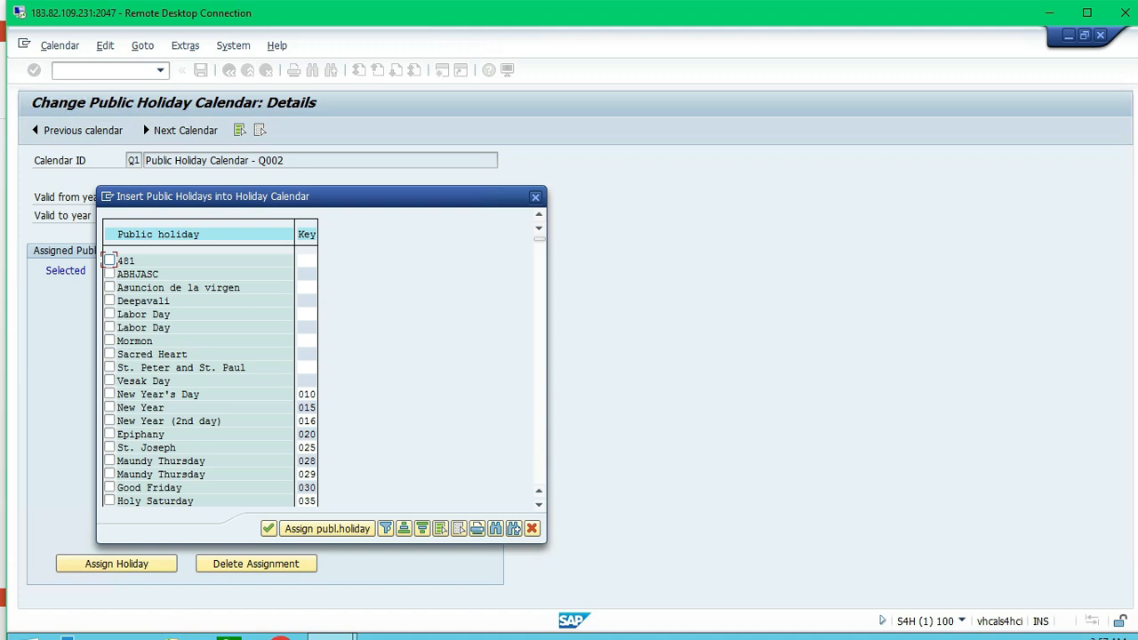
scroll(209, 380, "down", 5)
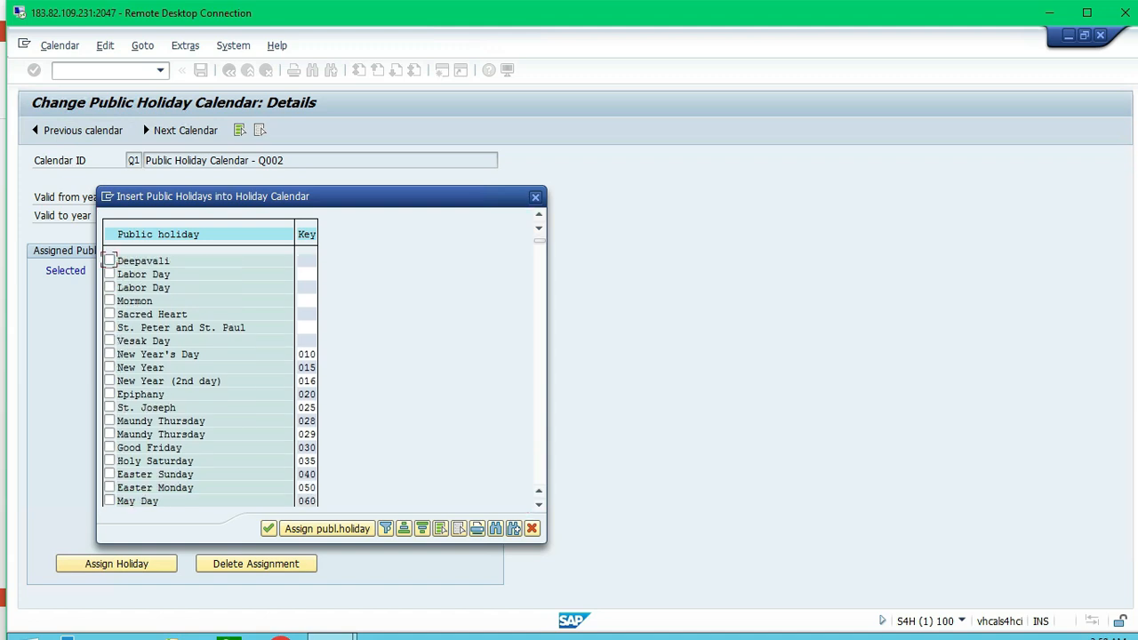
scroll(209, 381, "down", 7)
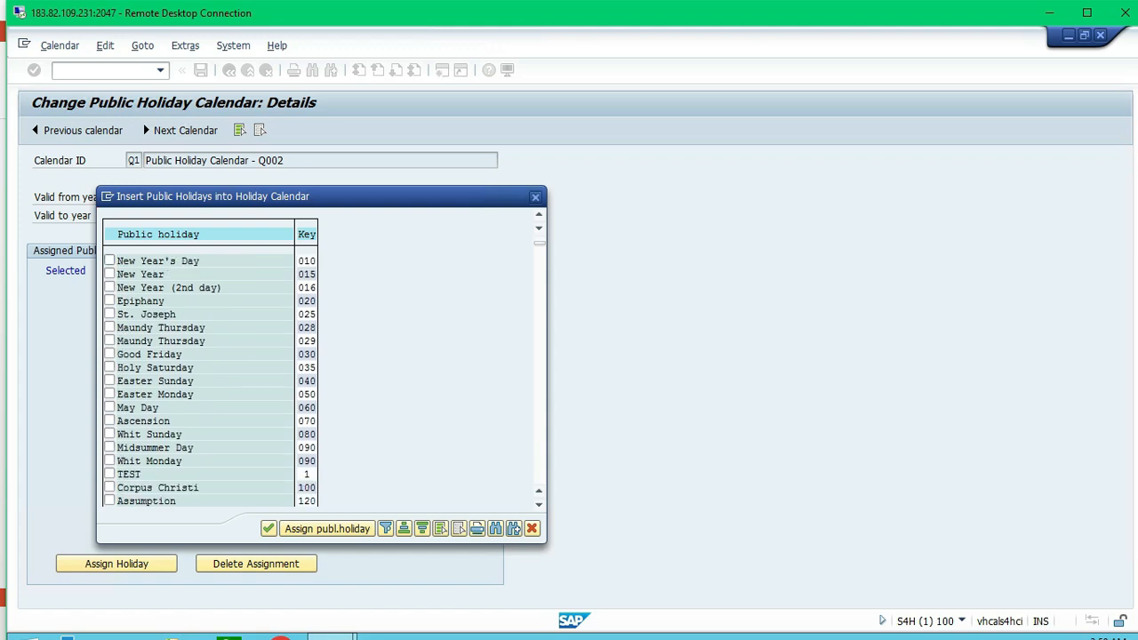
scroll(209, 380, "down", 6)
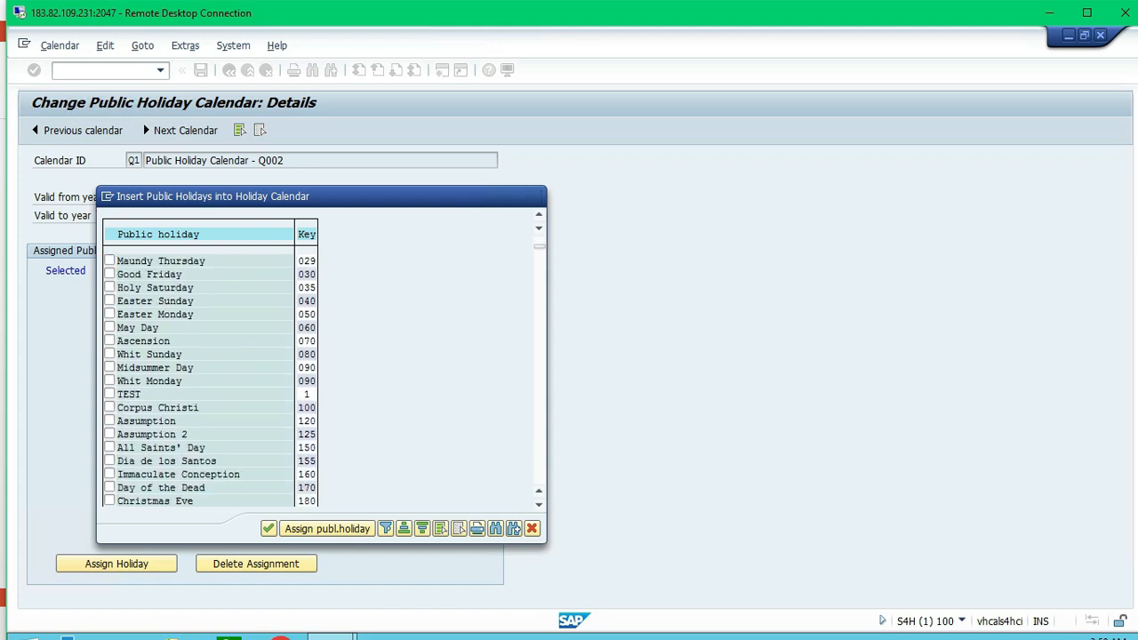
scroll(105, 258, "down", 6)
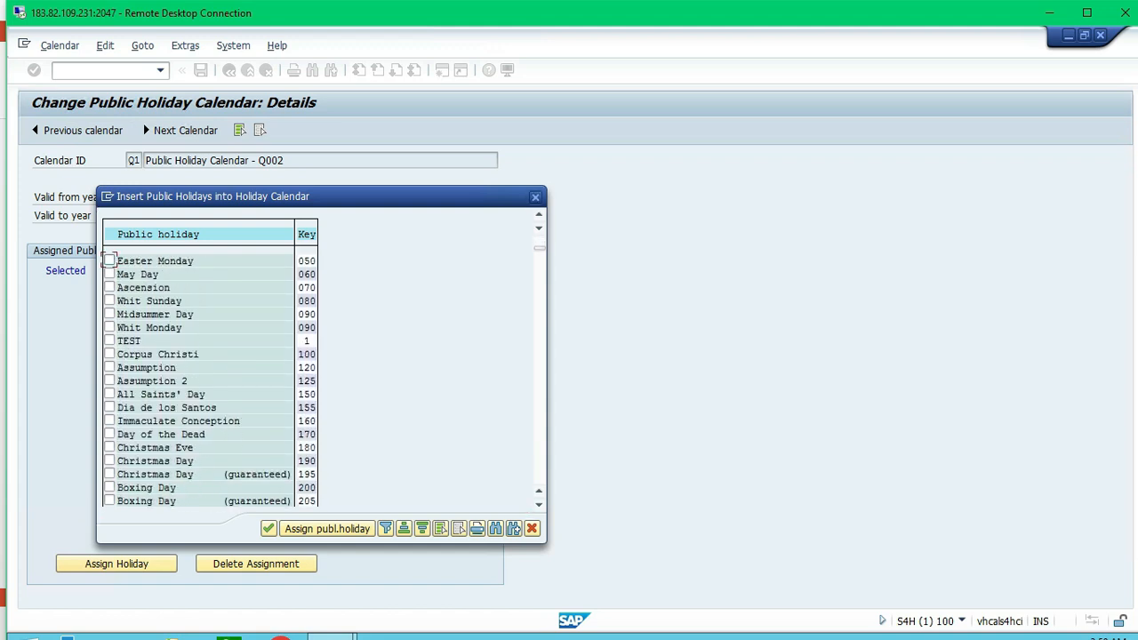
scroll(104, 258, "down", 7)
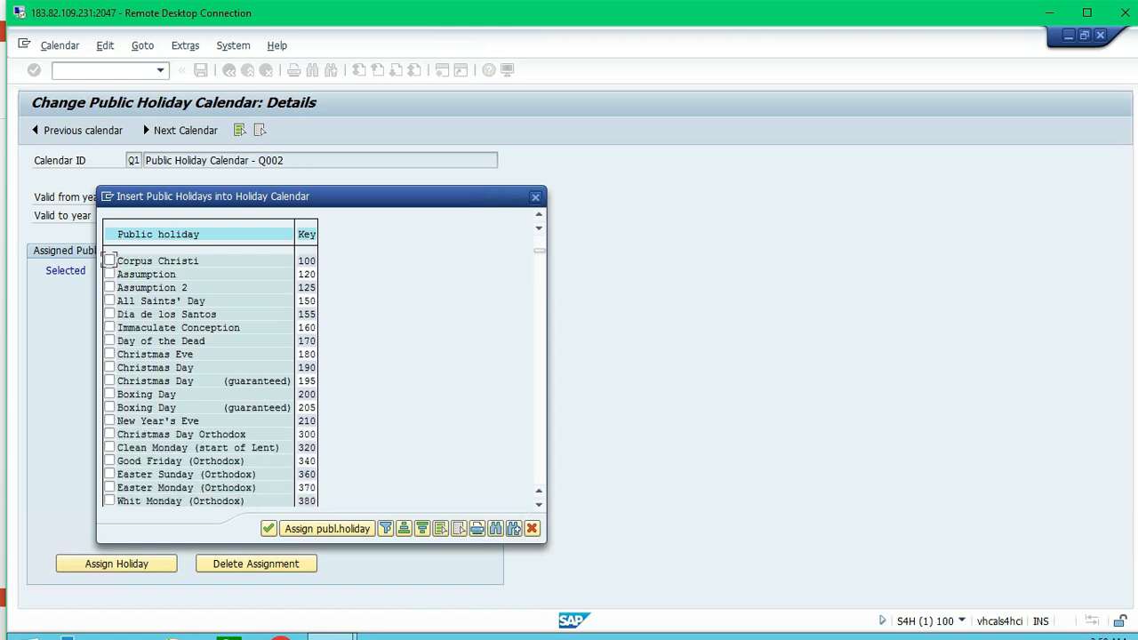
scroll(209, 382, "down", 5)
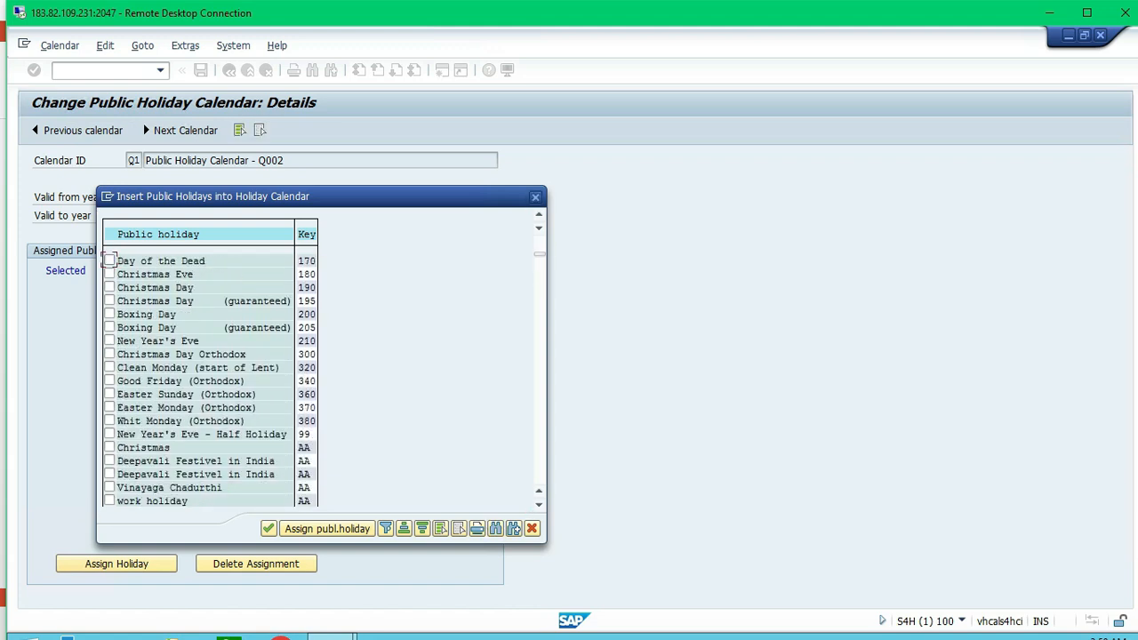
scroll(209, 382, "down", 3)
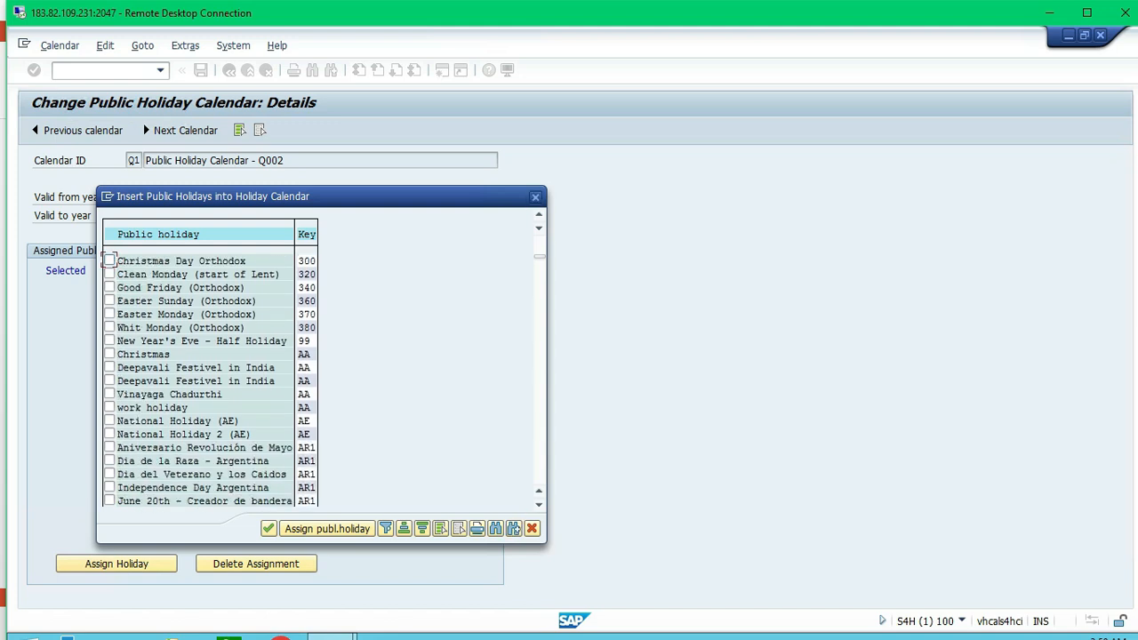
scroll(209, 382, "down", 10)
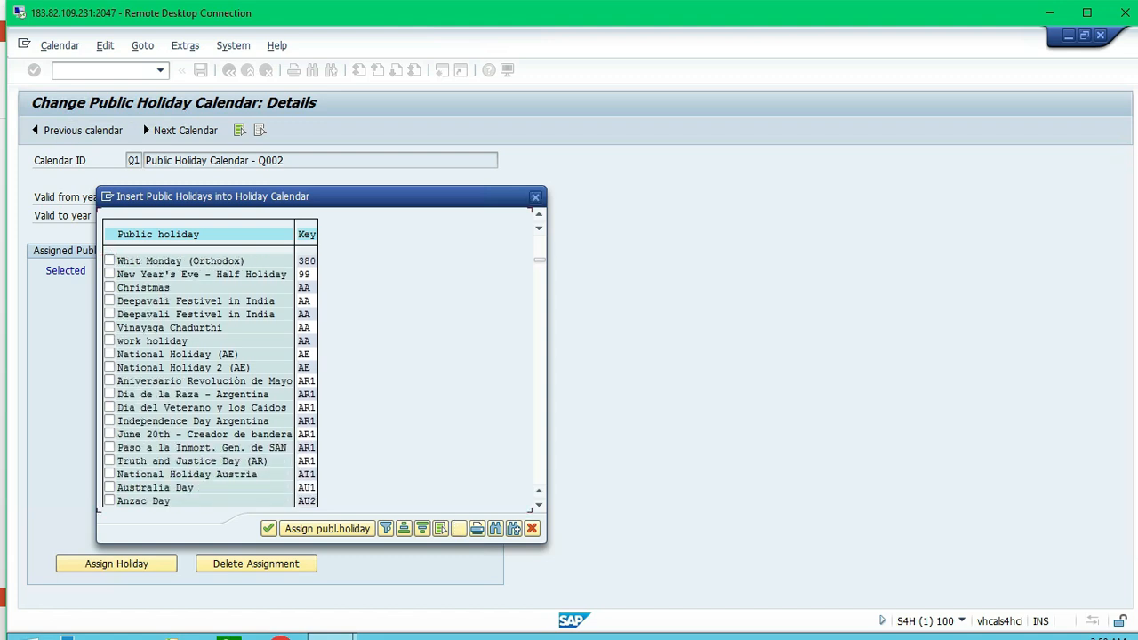
scroll(209, 382, "down", 9)
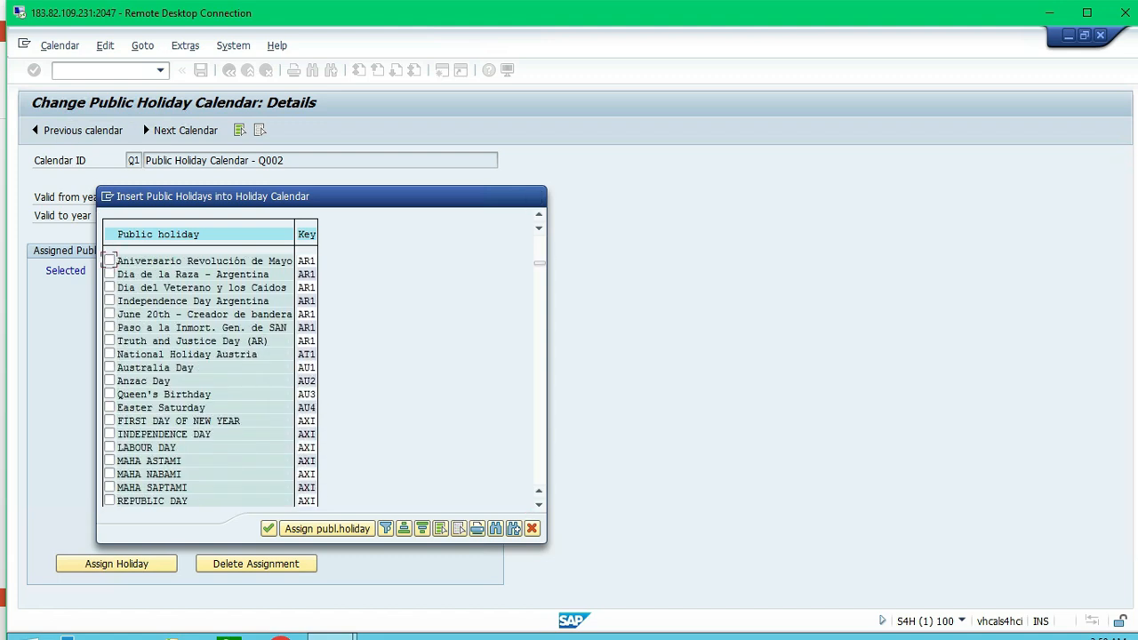
scroll(209, 380, "down", 10)
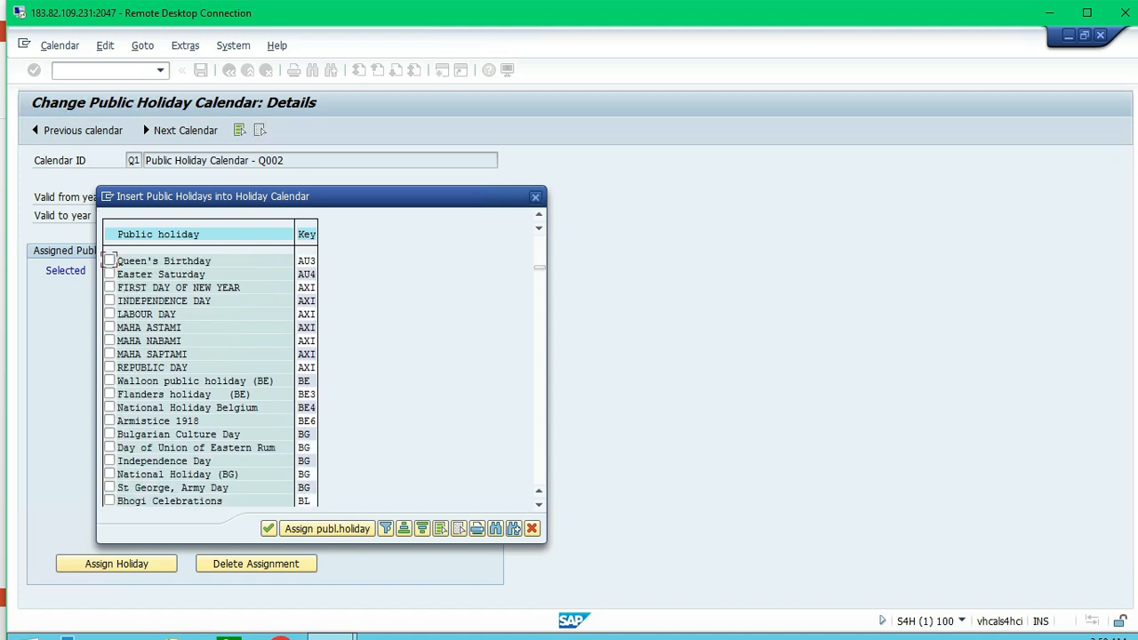
scroll(107, 259, "down", 1)
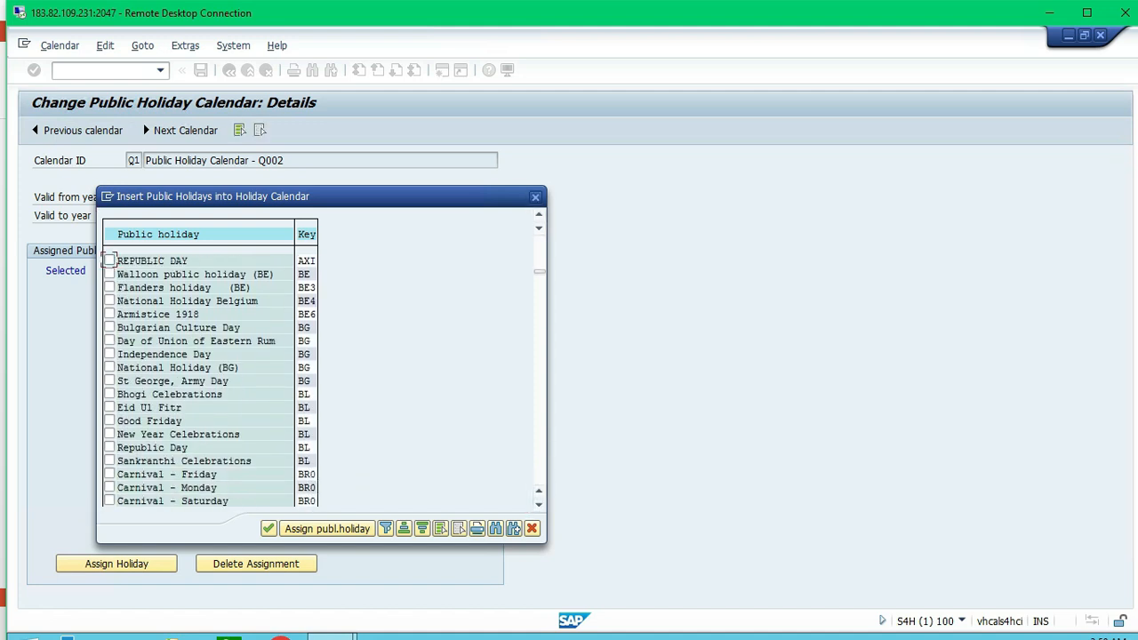
scroll(108, 259, "down", 10)
scroll(108, 259, "down", 6)
scroll(108, 259, "down", 3)
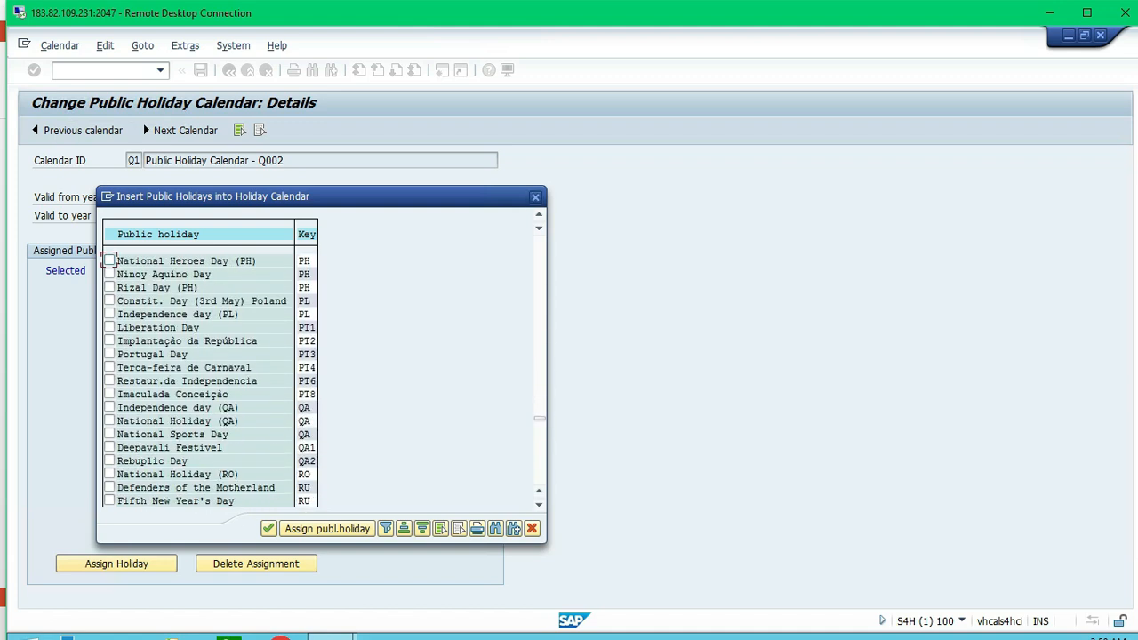
left_click(109, 447)
left_click(343, 530)
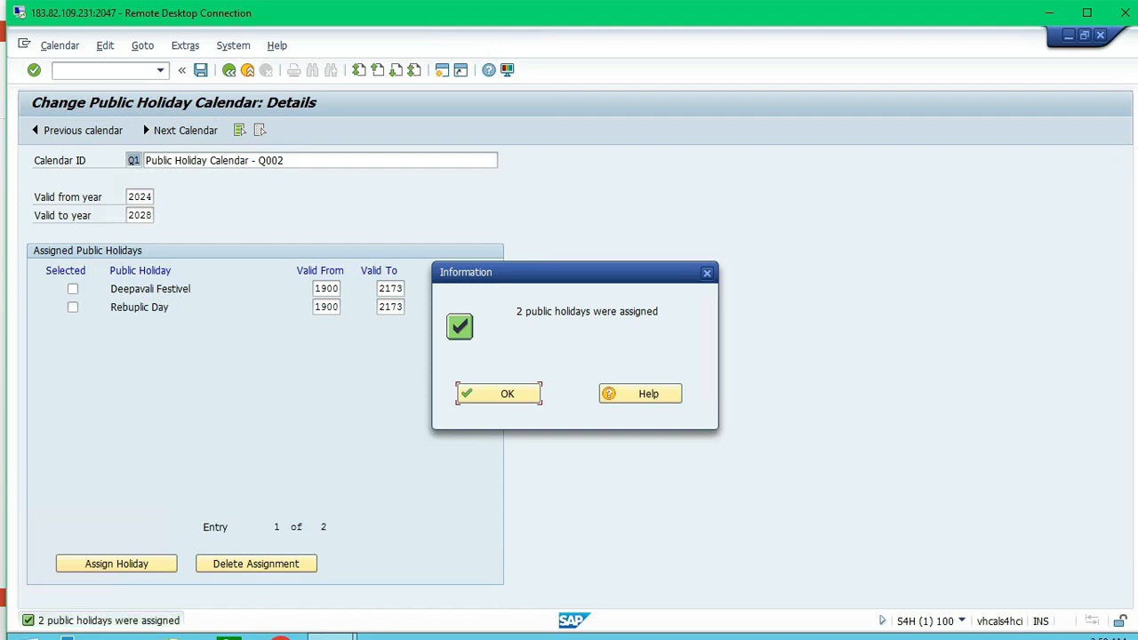
key("Return")
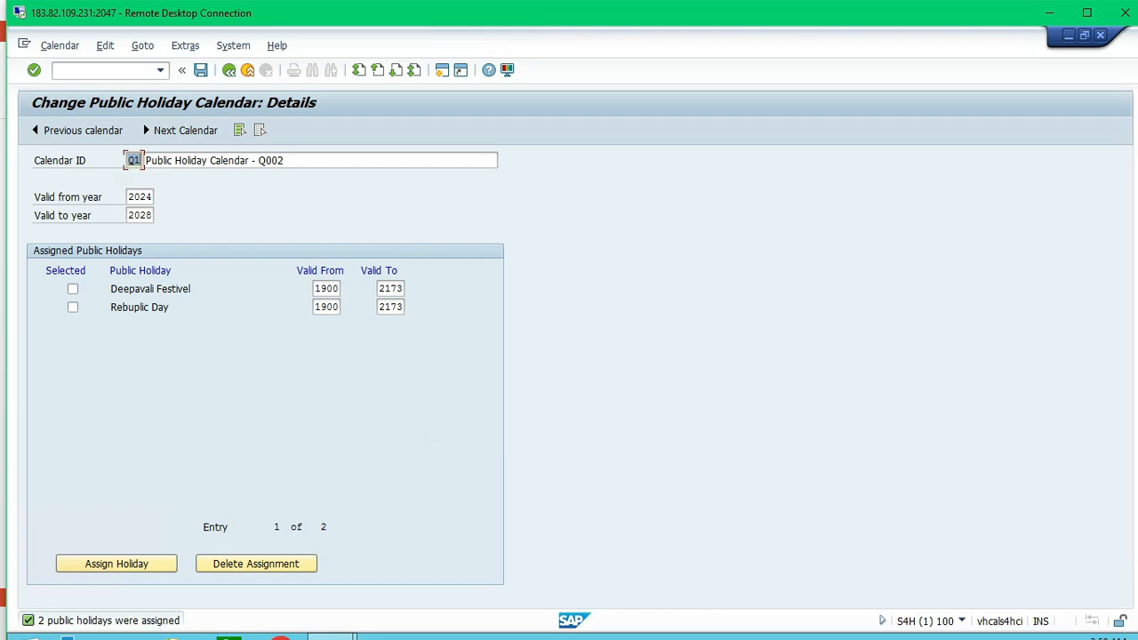
- Set the validity of the Deepavali Festivel and Rebuplic Day assignments to 2024 through 2028
left_click(326, 288)
type("2024")
key("Tab")
key("BackSpace")
type("2028")
key("Tab")
type("2024")
key("Tab")
type("2028")
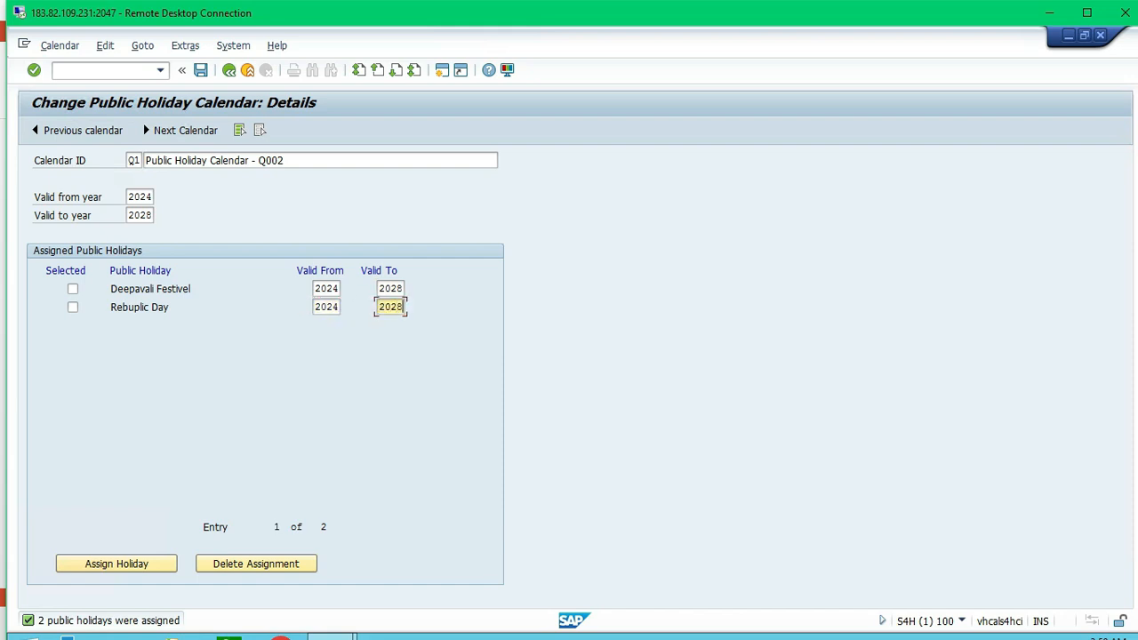
- Assign the public holidays May Day (060), Christmas Day (190) and Vinayaga Chadurthi (AA) to the holiday calendar
left_click(116, 563)
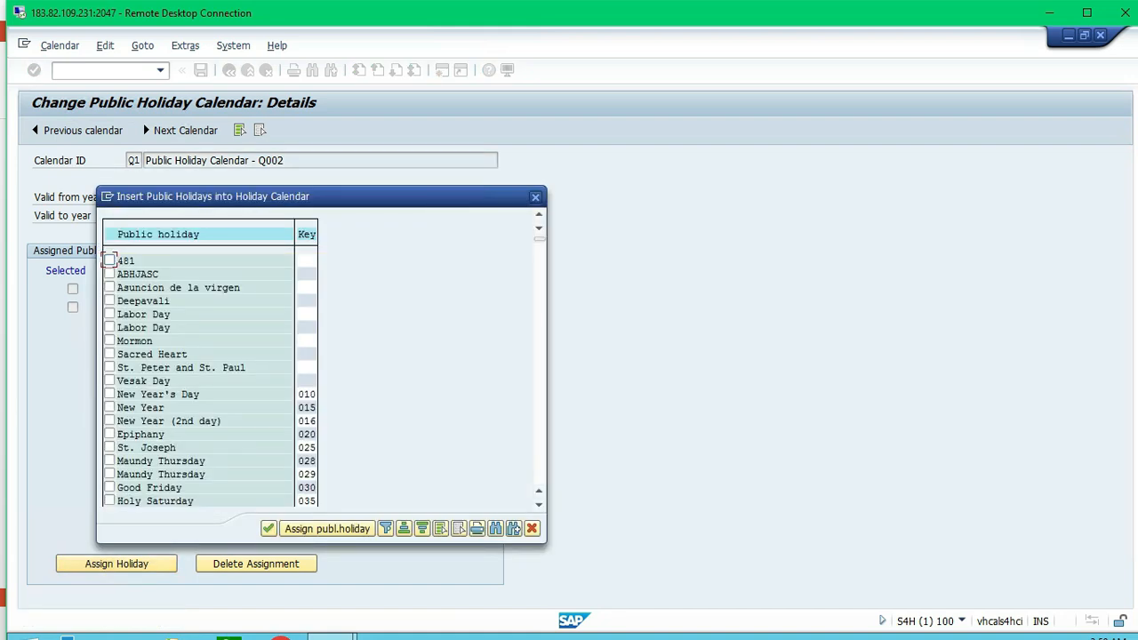
scroll(208, 382, "down", 3)
scroll(209, 381, "down", 3)
scroll(108, 260, "down", 1)
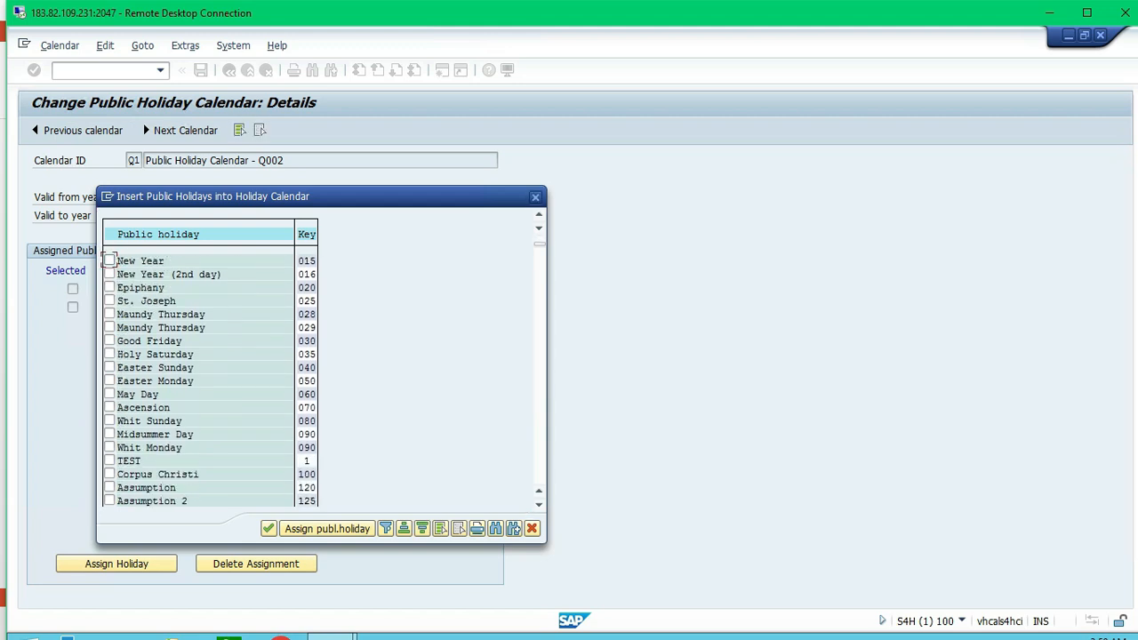
left_click(108, 393)
scroll(108, 394, "down", 2)
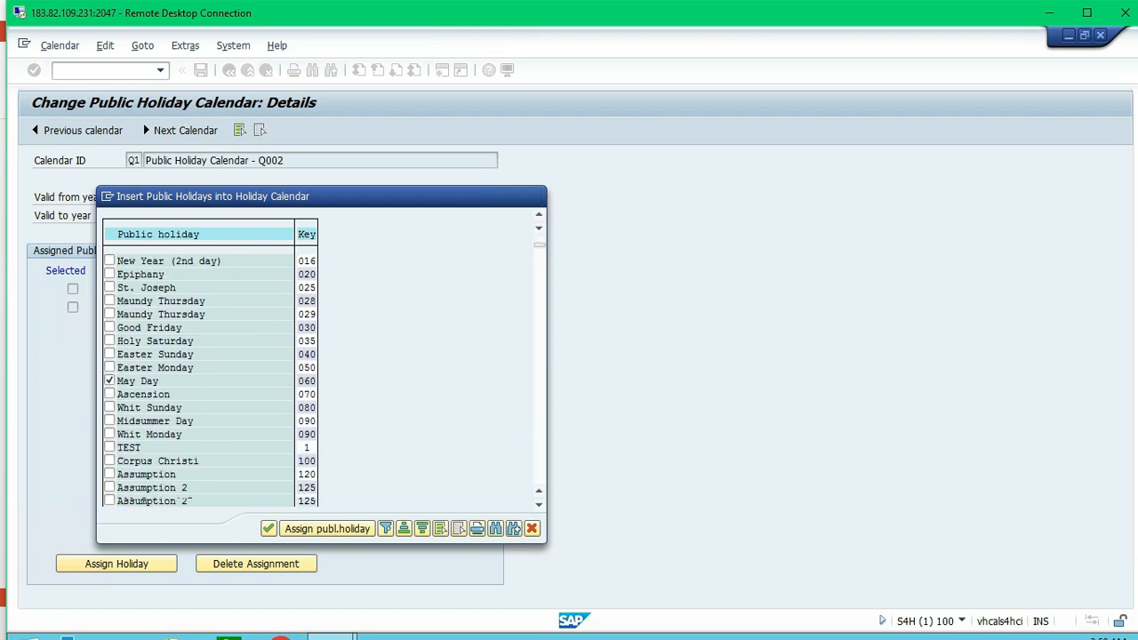
scroll(209, 381, "down", 6)
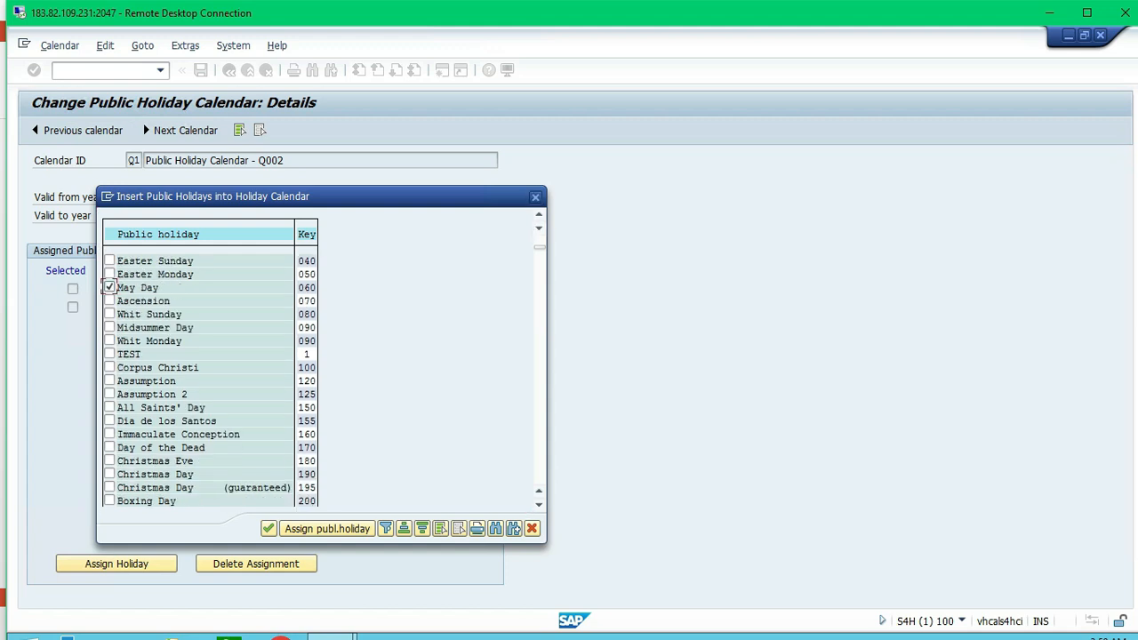
scroll(108, 260, "down", 1)
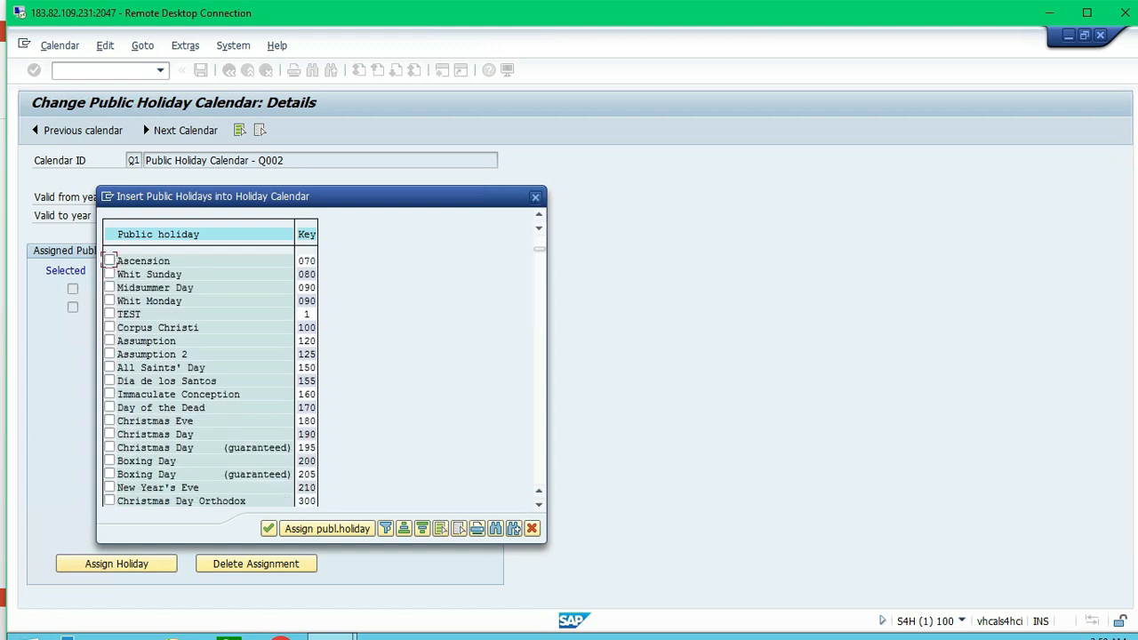
left_click(108, 434)
scroll(109, 433, "down", 2)
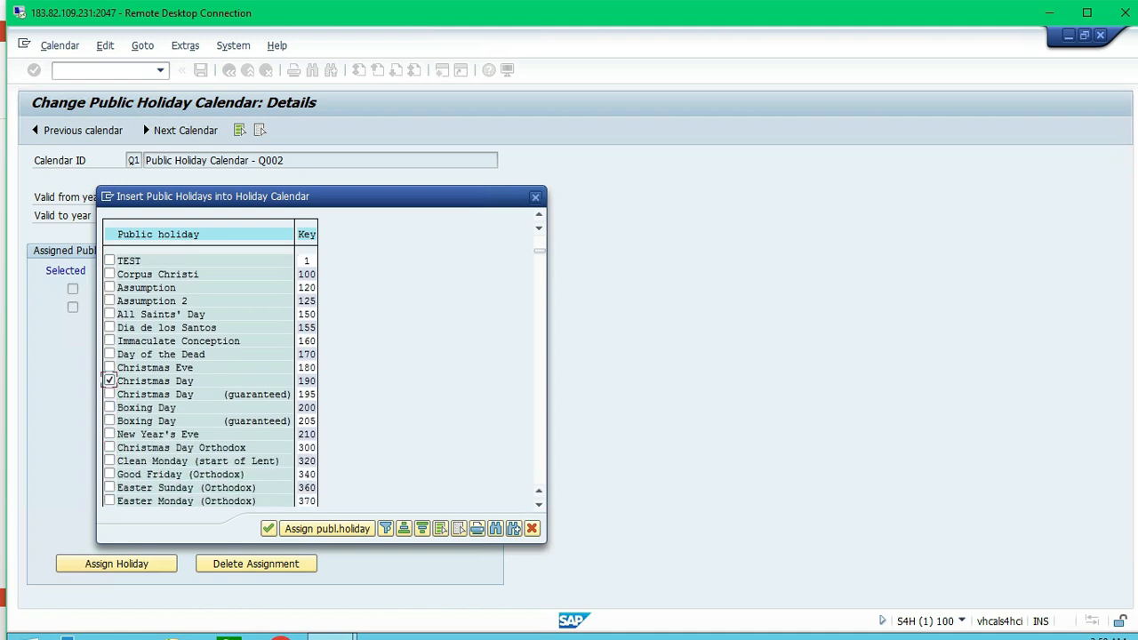
scroll(108, 380, "down", 6)
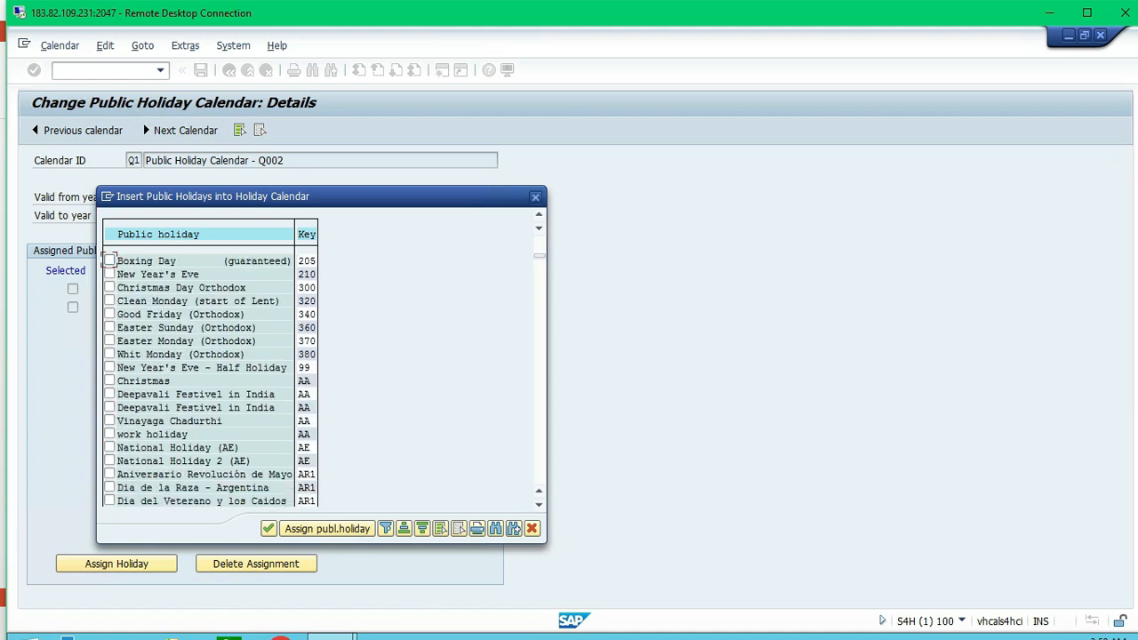
left_click(108, 420)
left_click(369, 526)
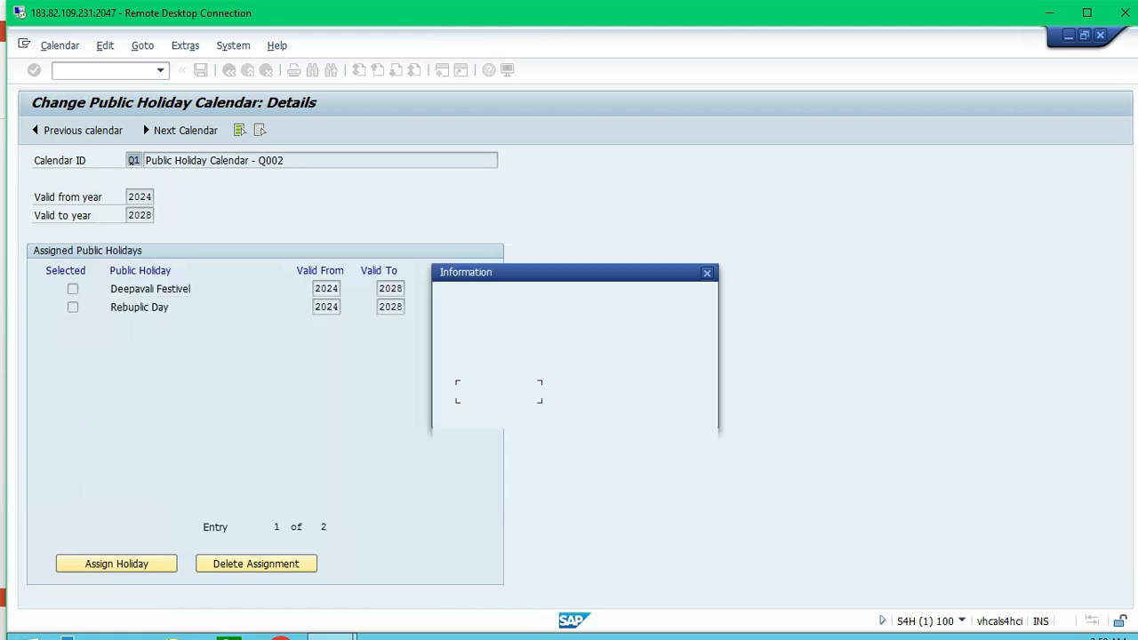
key("Return")
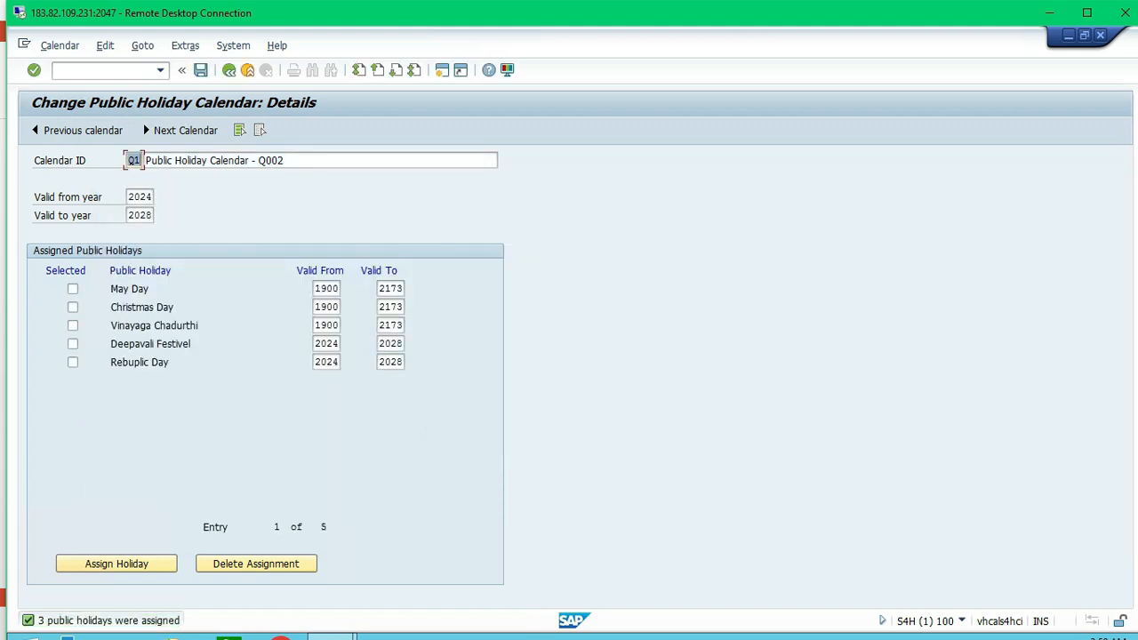
- Set the valid-from year of the May Day, Christmas Day and Vinayaga Chadurthi assignments to 2024
left_click(326, 288)
type("2024")
key("shift+Left")
key("shift+Left")
key("shift+Left")
key("shift+Left")
left_click(327, 307)
type("2024")
left_click(326, 326)
type("2024")
- Set the valid-to year of the May Day, Christmas Day and Vinayaga Chadurthi assignments to 2028
left_click(390, 288)
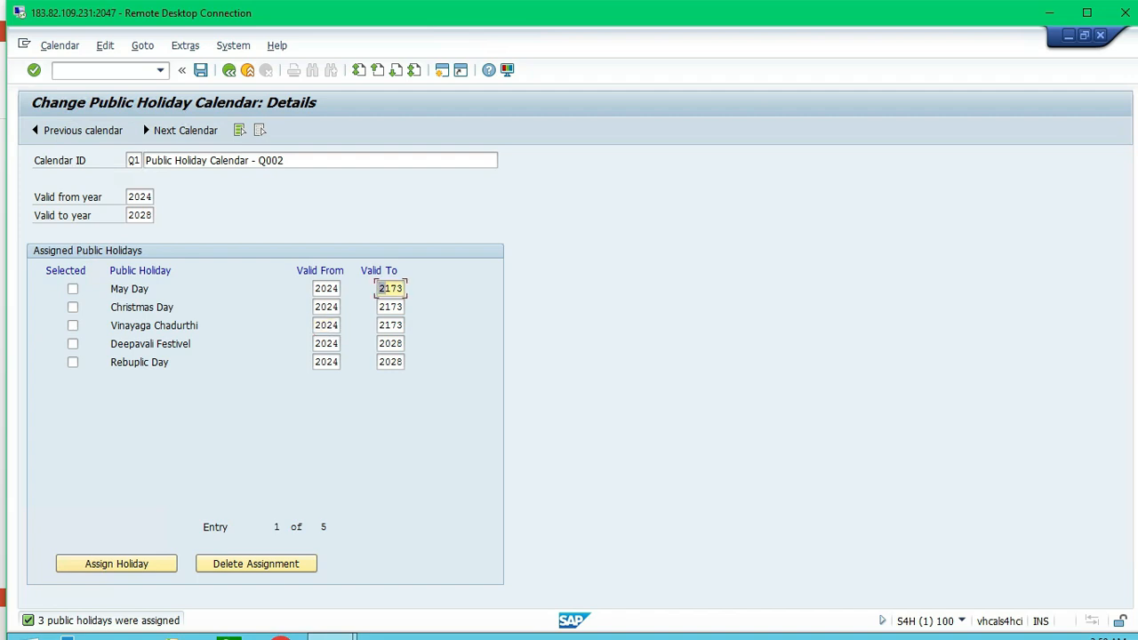
type("2028")
left_click(380, 306)
key("Caps_Lock")
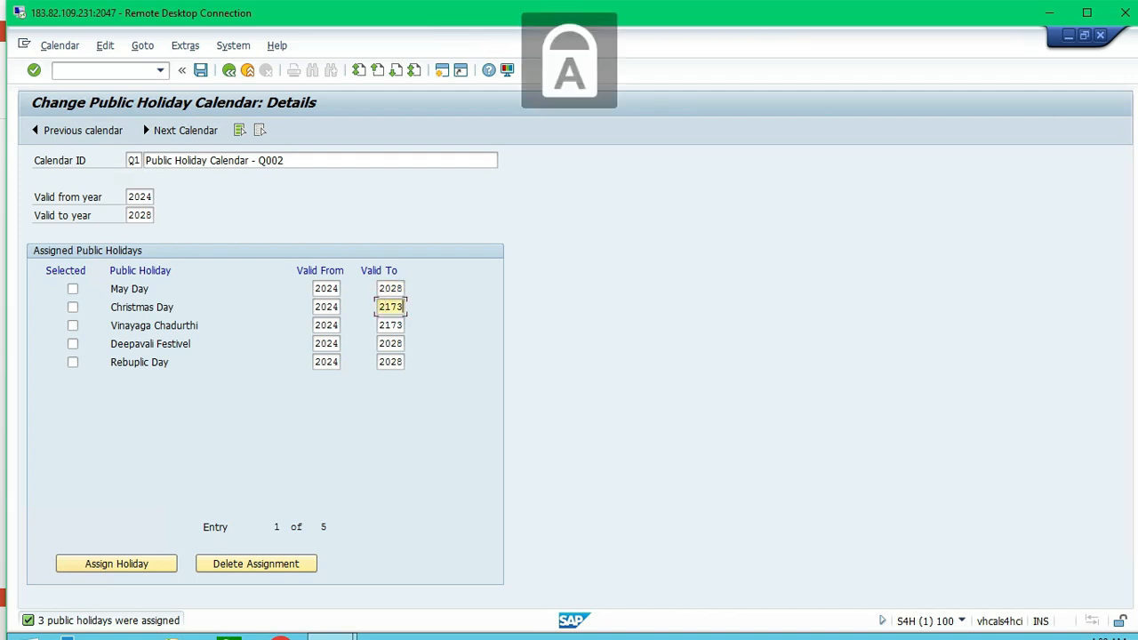
left_click(380, 325)
left_click(379, 306)
left_click_drag(378, 307, 406, 307)
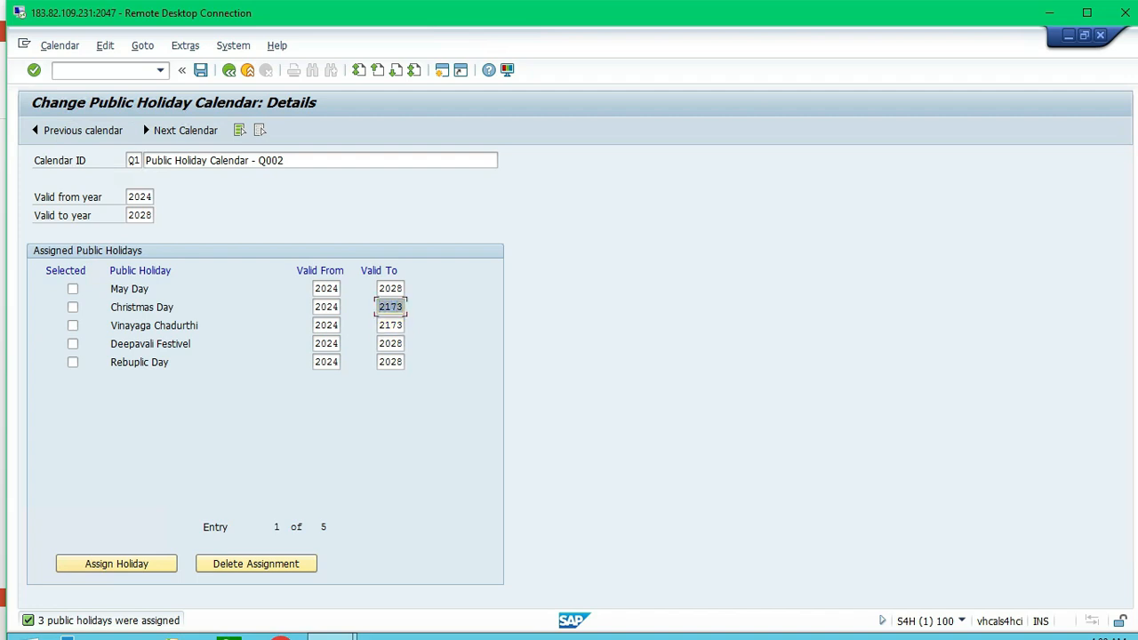
type("2028")
left_click(390, 326)
key("BackSpace")
key("BackSpace")
key("BackSpace")
type("02")
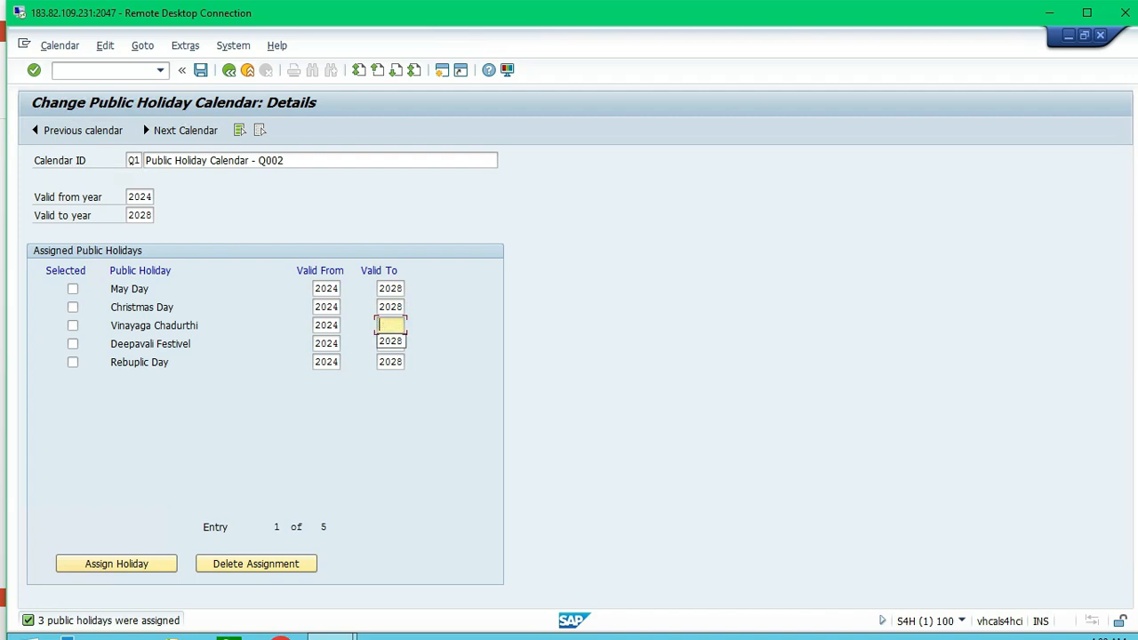
type("8")
- Save holiday calendar Q1, accepting the floating-holiday question and dismissing the transport information
key("ctrl+s")
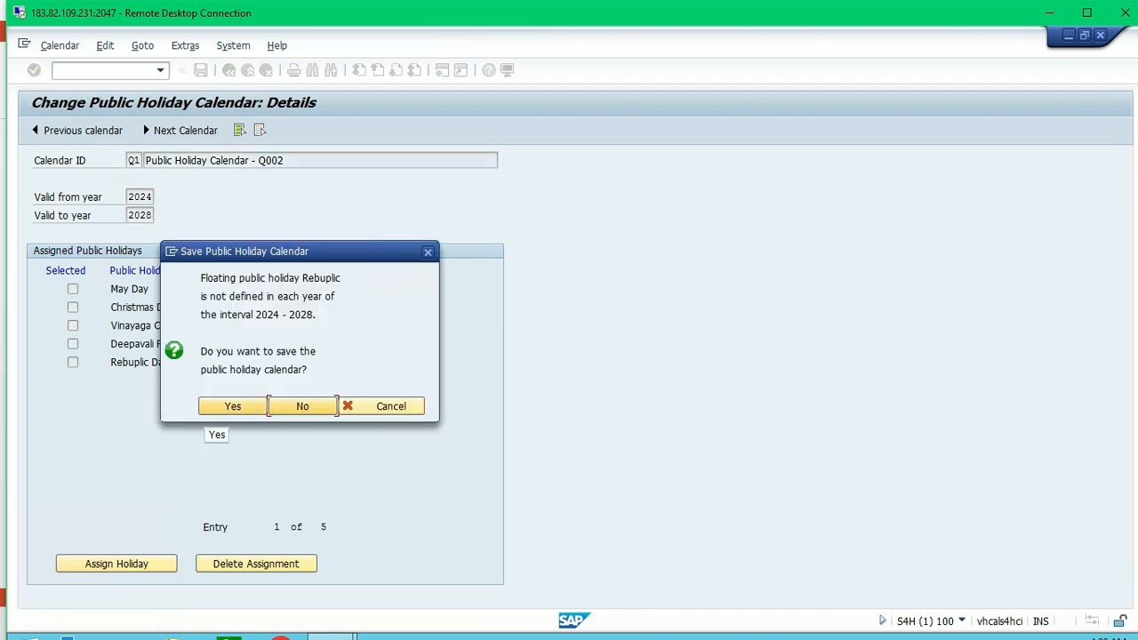
left_click(218, 407)
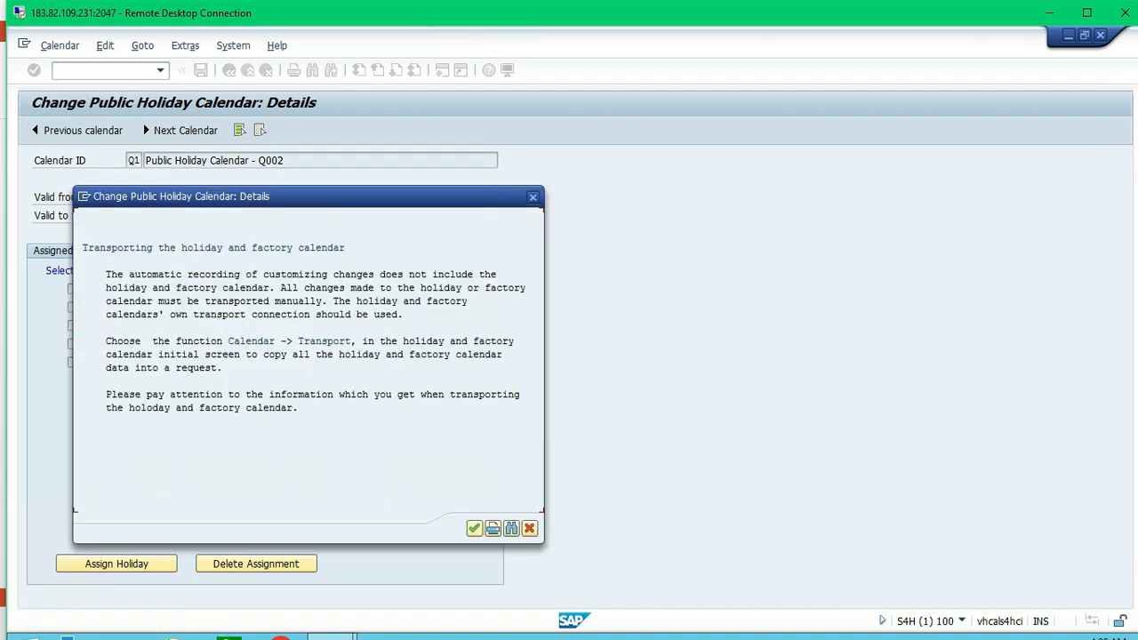
left_click(532, 197)
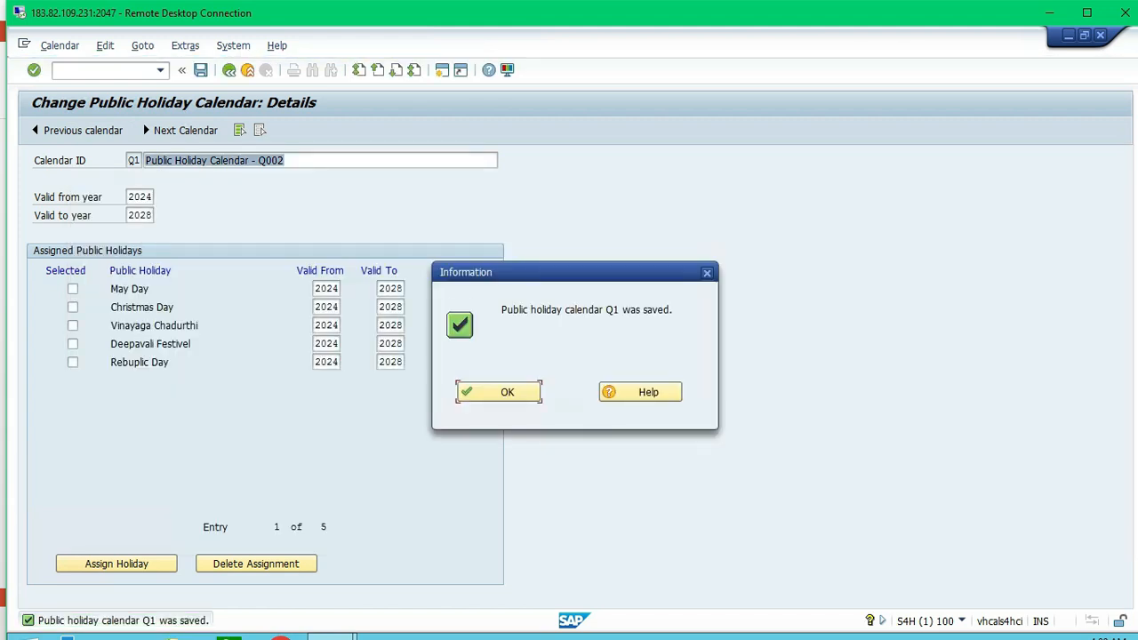
key("Return")
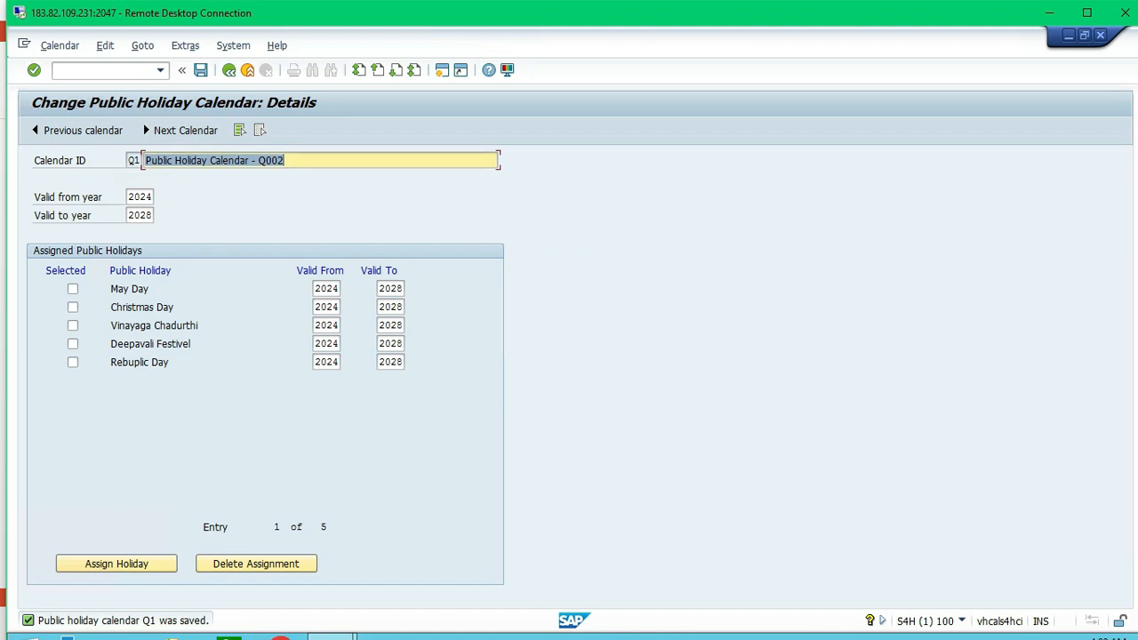
- Return to the calendar main menu and start a new factory calendar with ID Q2 and description Factory Calendar - Q002
key("F3")
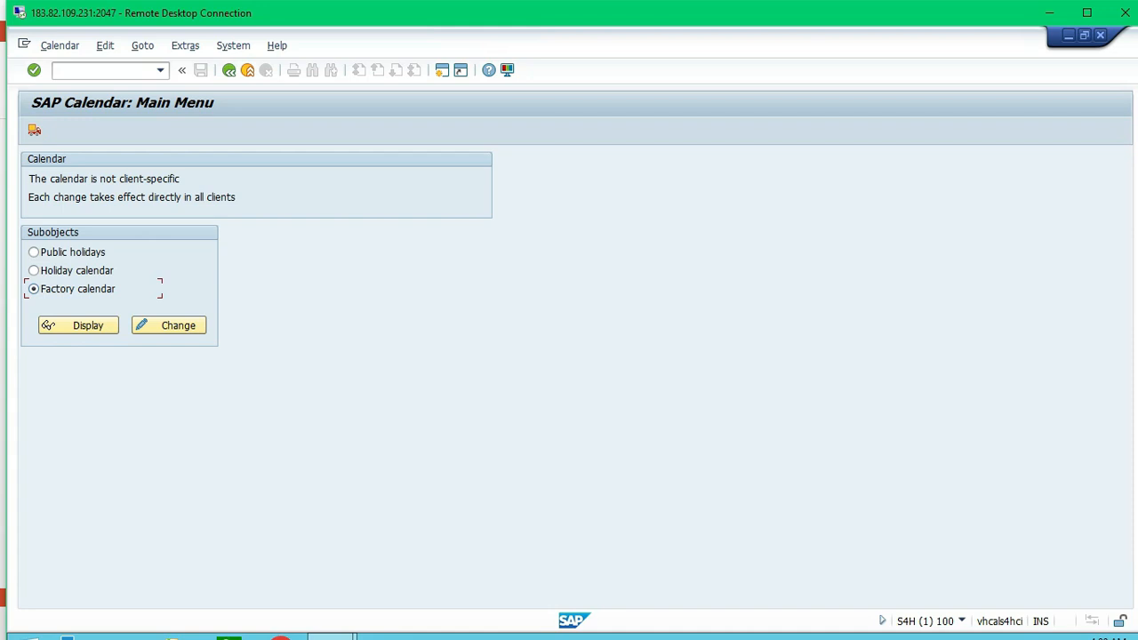
left_click(169, 326)
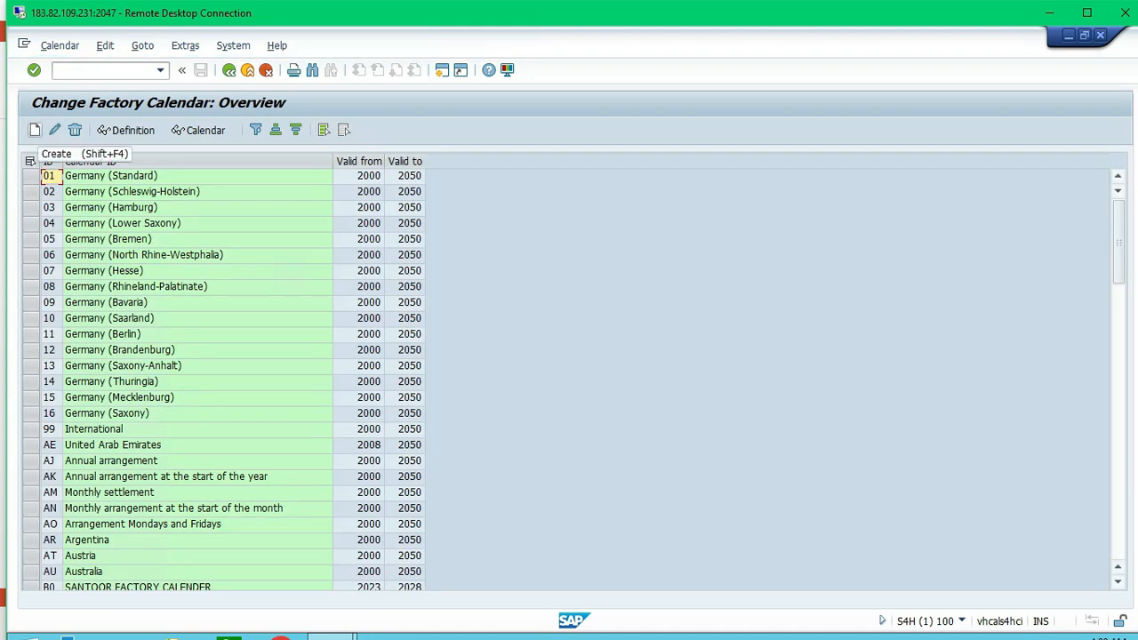
left_click(34, 130)
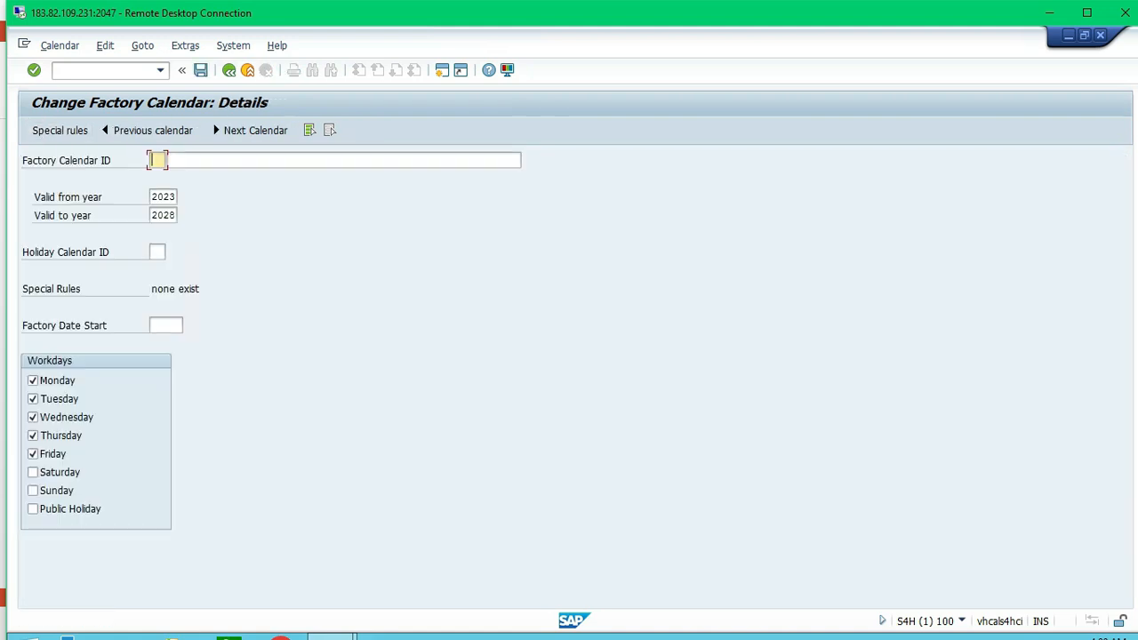
type("Q2")
left_click(169, 160)
type("Factory")
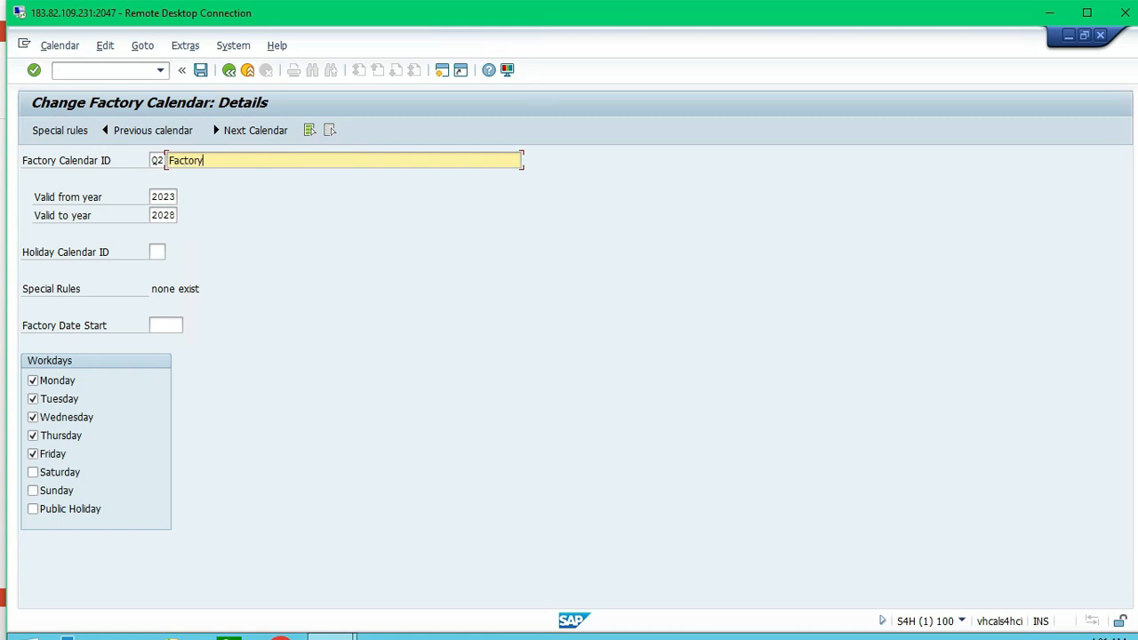
type(" Calendar - Q002")
- Set the factory calendar's valid-from year to 2024 and assign holiday calendar Q1 to it
left_click(162, 196)
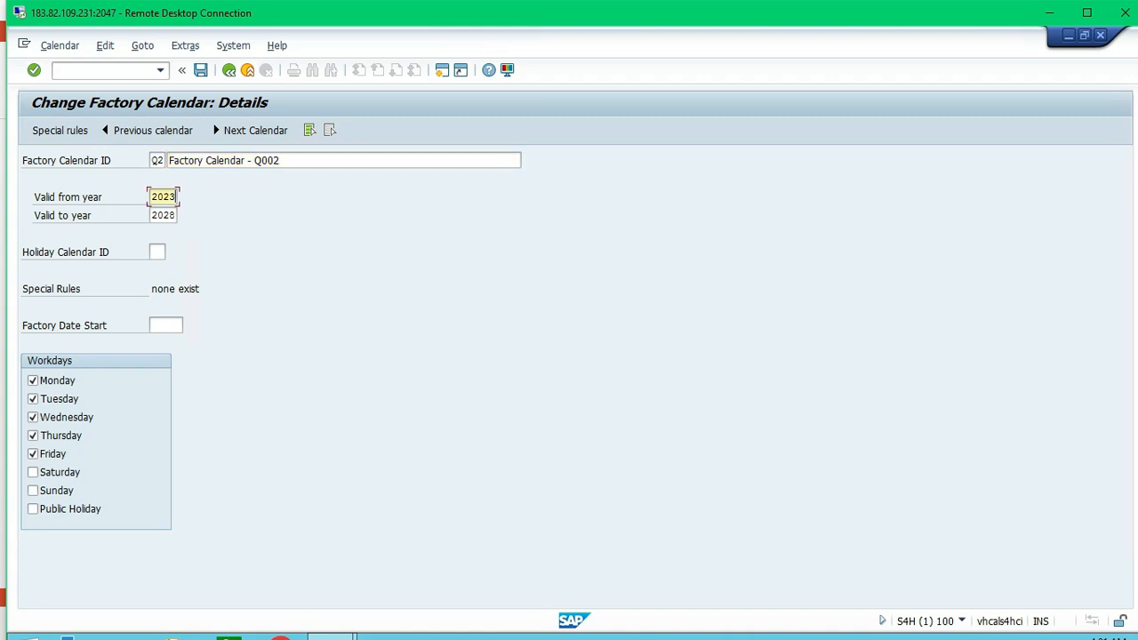
key("BackSpace")
type("4")
left_click(157, 251)
key("F4")
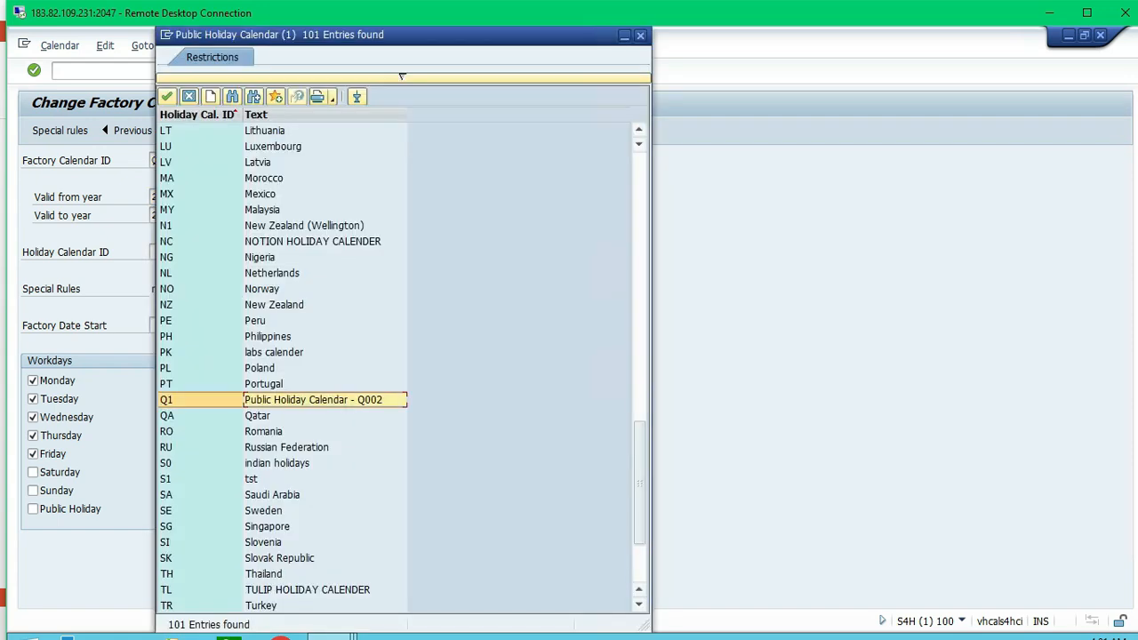
key("Return")
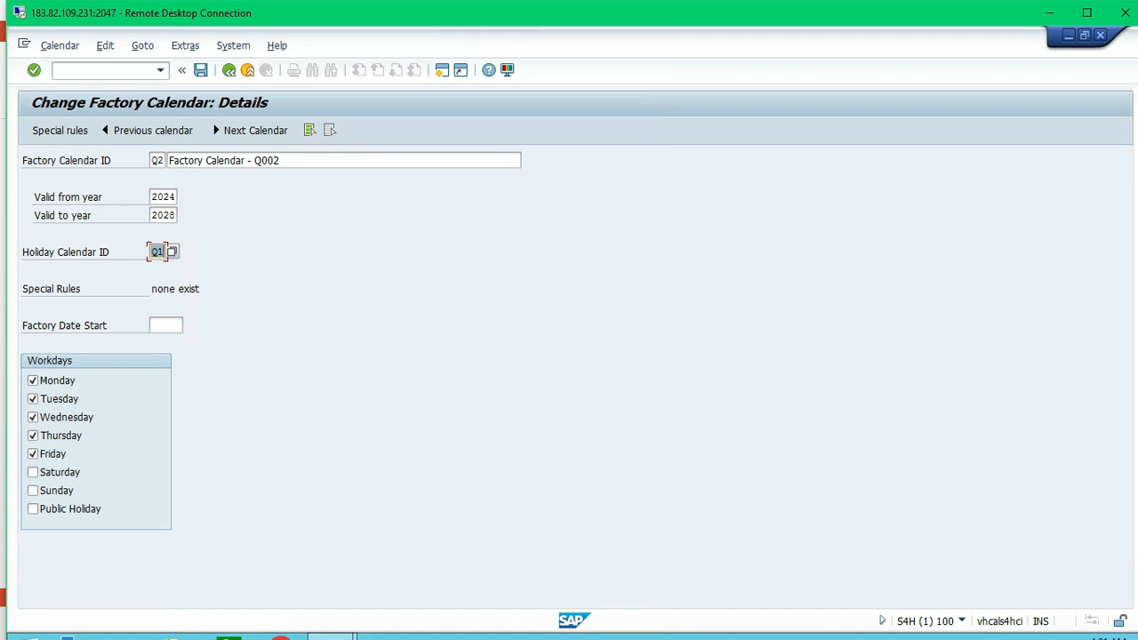
- Include Saturday as a workday and save the factory calendar, acknowledging the transport information
left_click(166, 326)
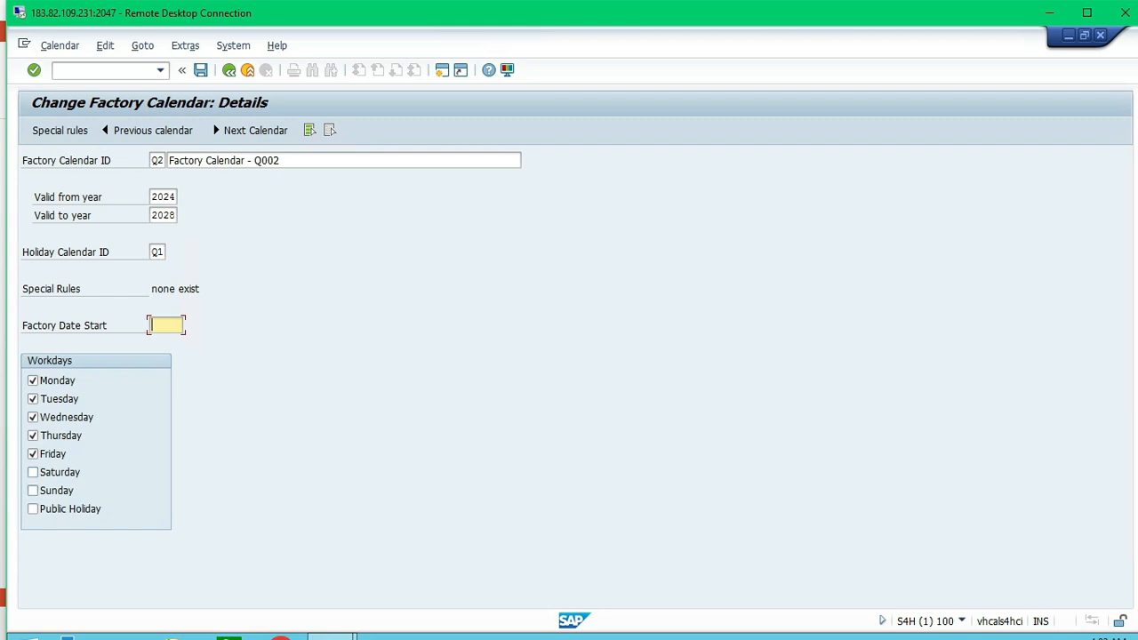
left_click(32, 472)
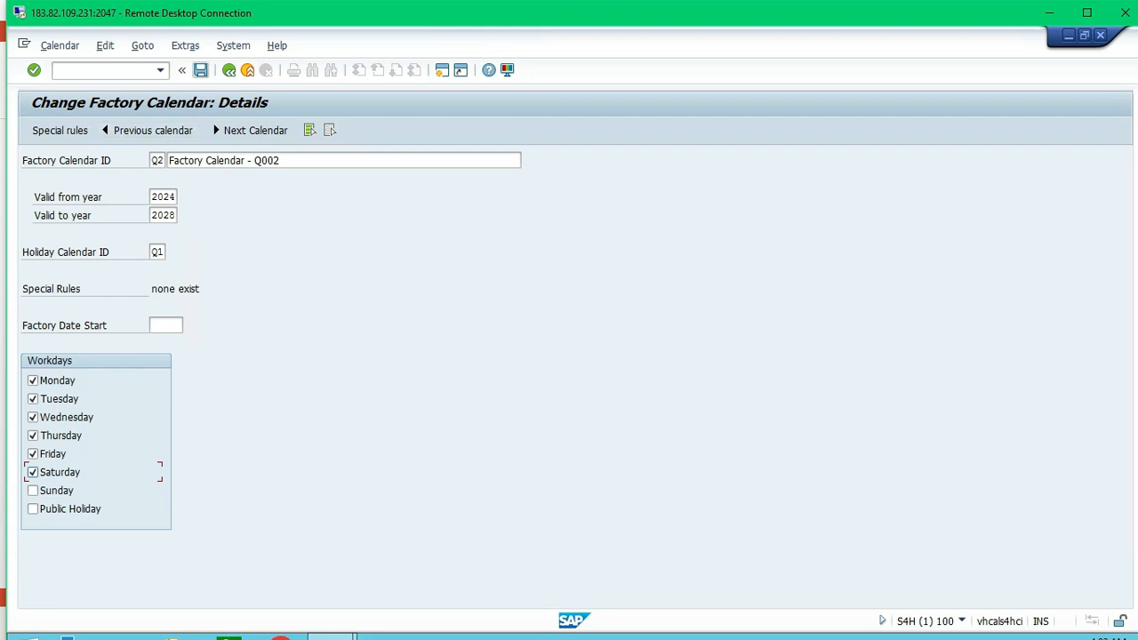
left_click(201, 69)
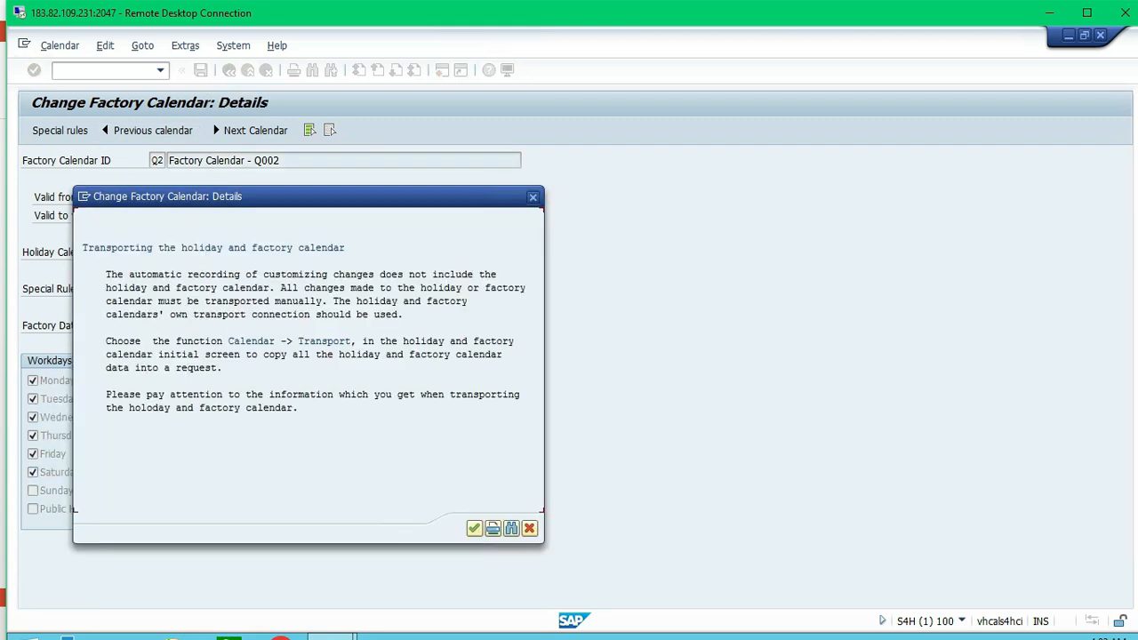
left_click(474, 528)
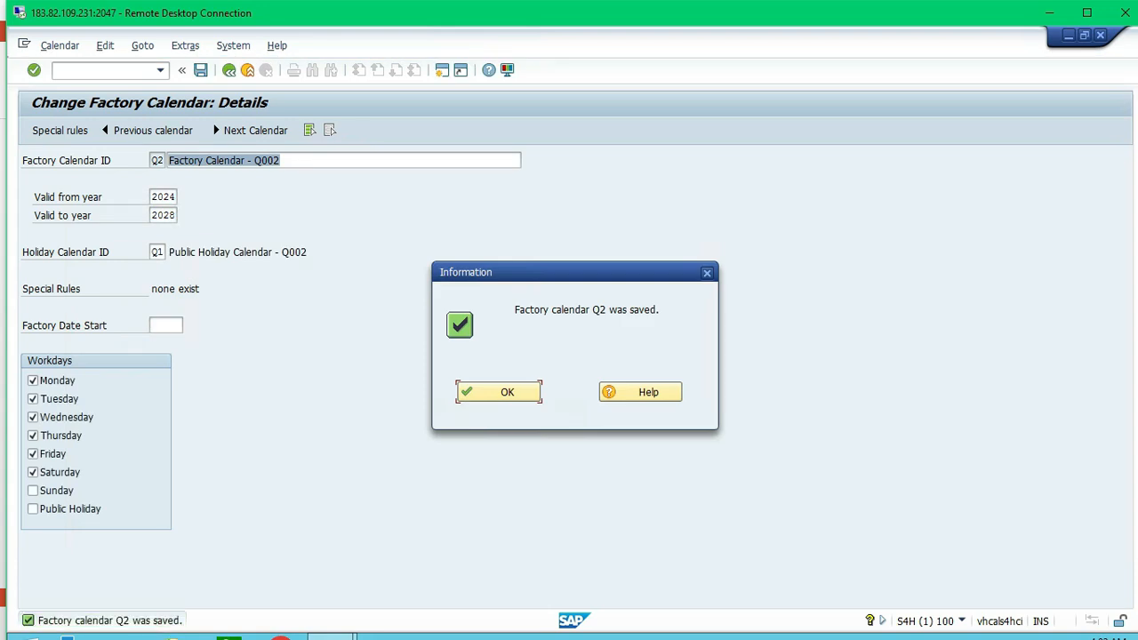
key("Return")
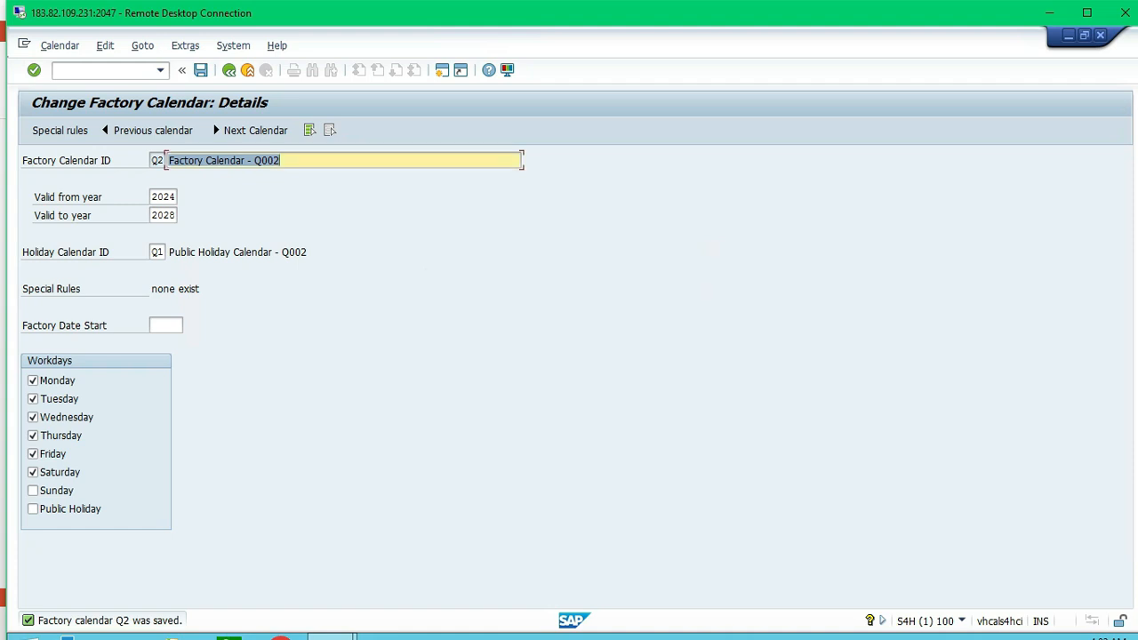
- Return to the calendar main menu and review its public holidays, holiday calendar and factory calendar subobjects
key("F3")
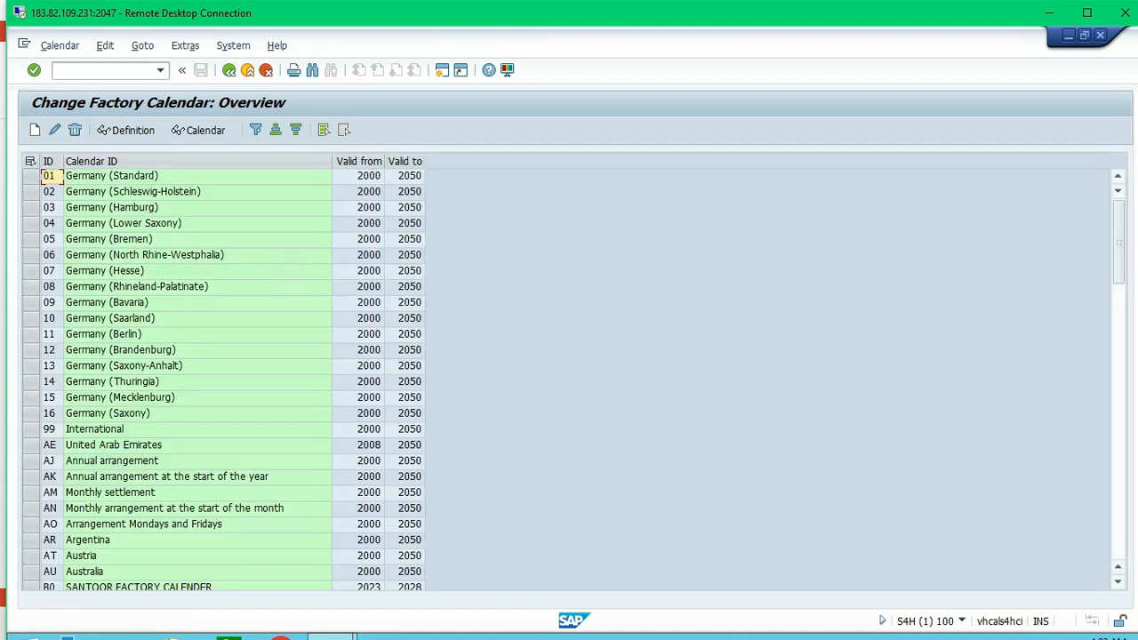
key("F3")
left_click(33, 252)
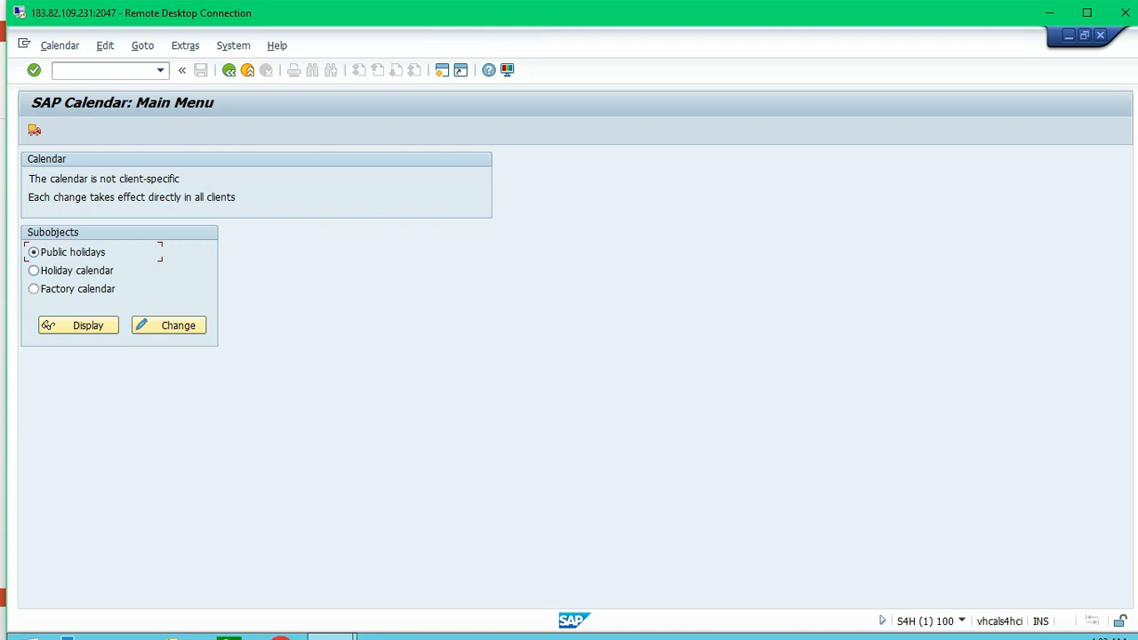
key("Down")
key("Down")
- Switch to transaction SPRO and open the SAP Reference IMG
type("/nspro")
key("Return")
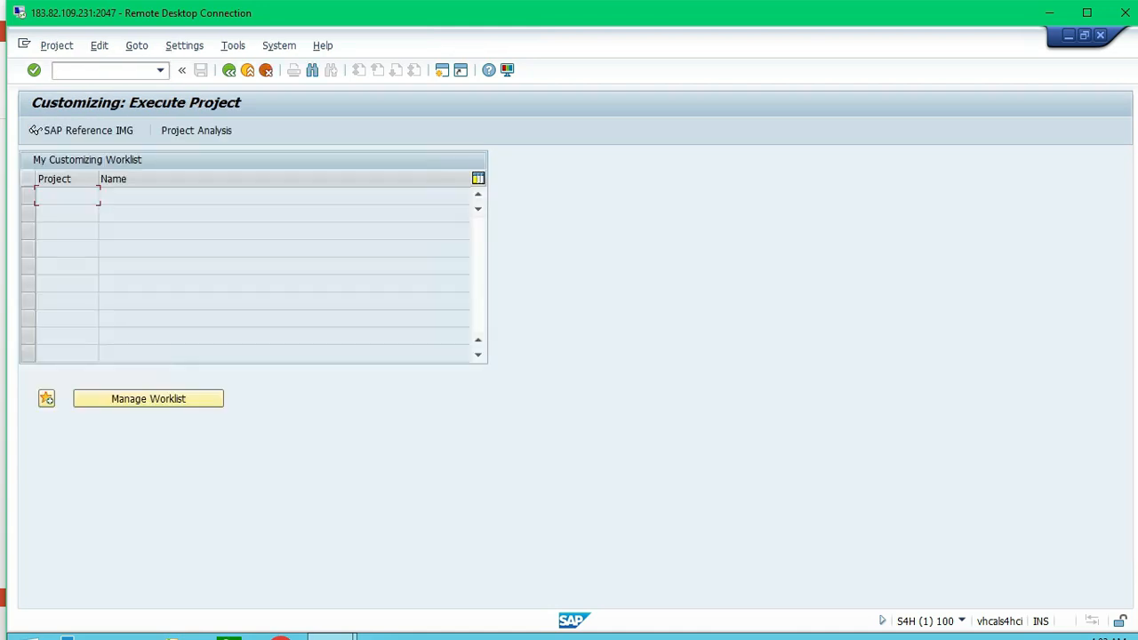
left_click(36, 131)
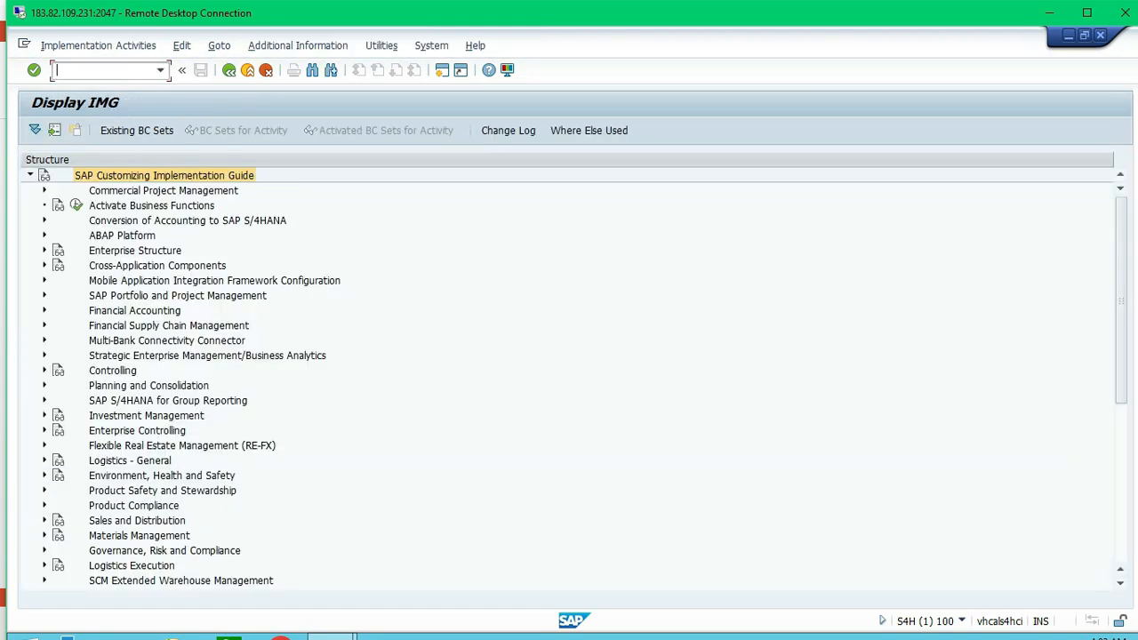
- Open the Define Plant activity under Enterprise Structure, Definition, Logistics - General
left_click(135, 250)
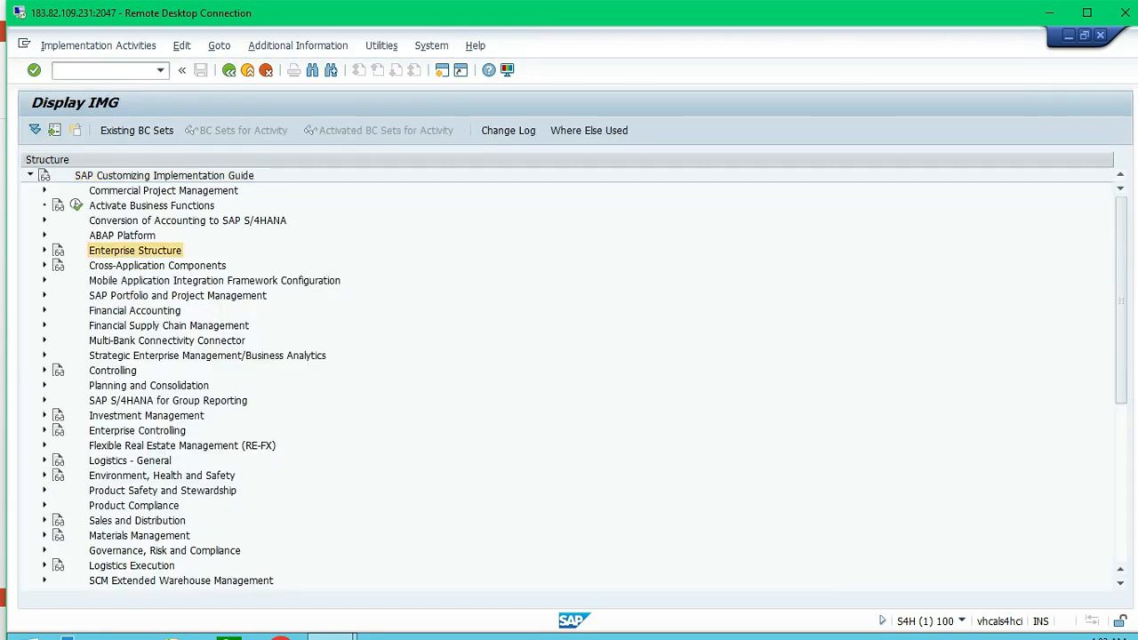
key("Right")
left_click(123, 264)
key("Right")
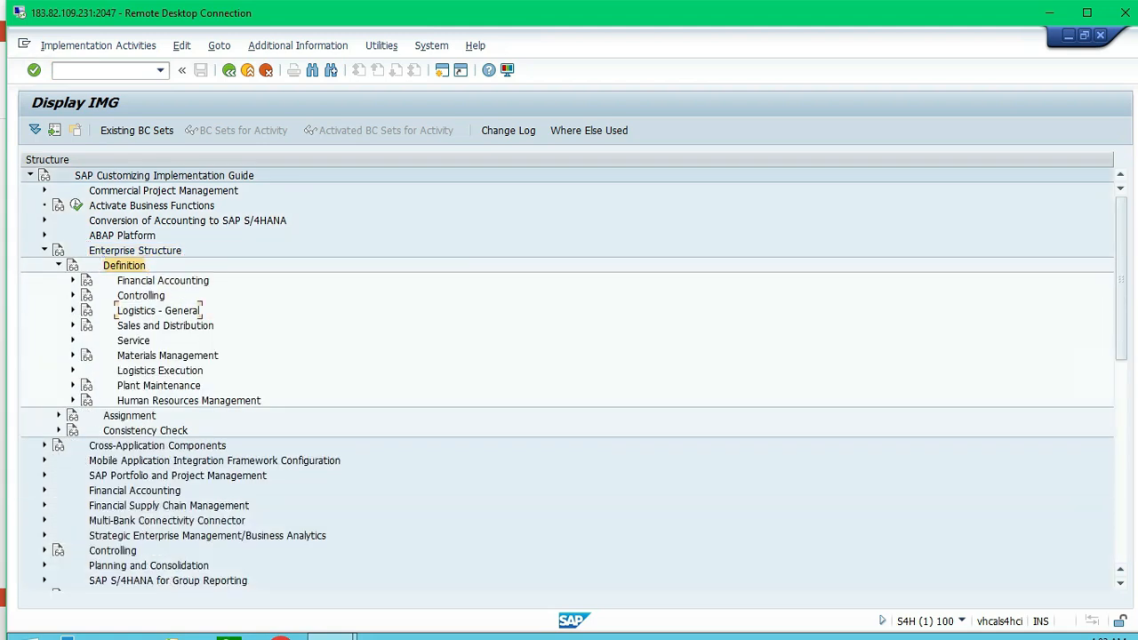
left_click(158, 310)
key("Right")
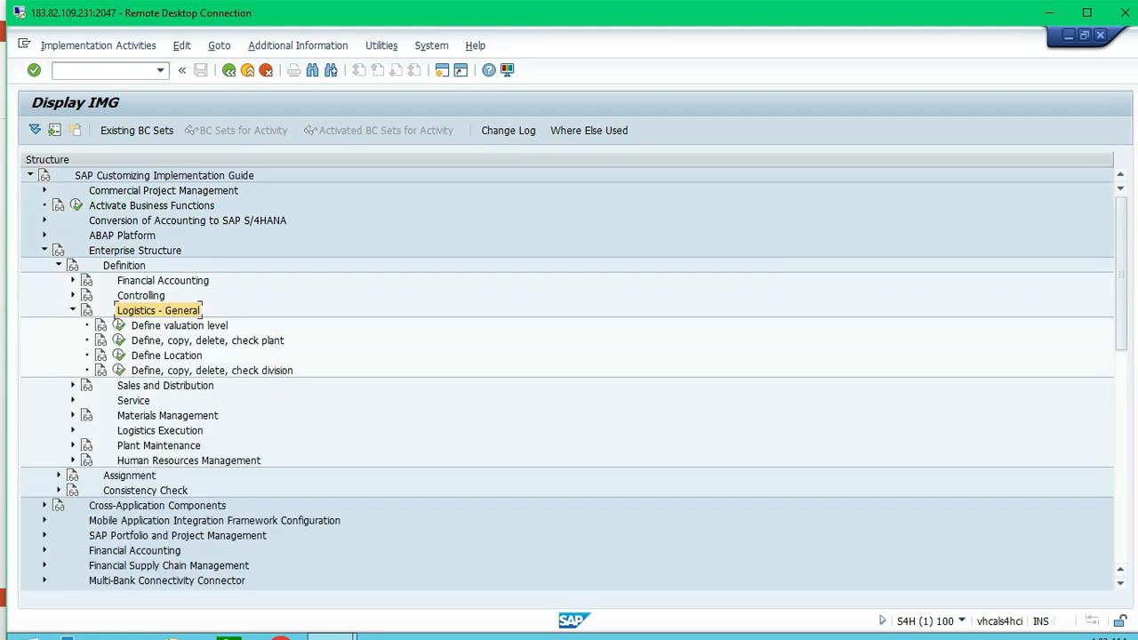
left_click(266, 341)
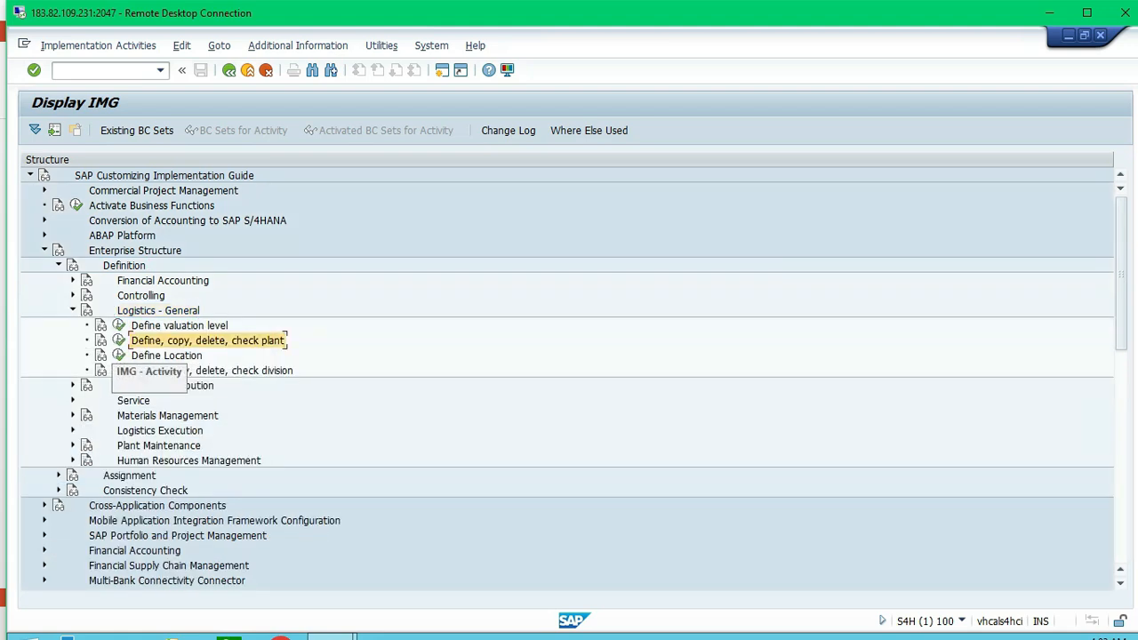
left_click(118, 340)
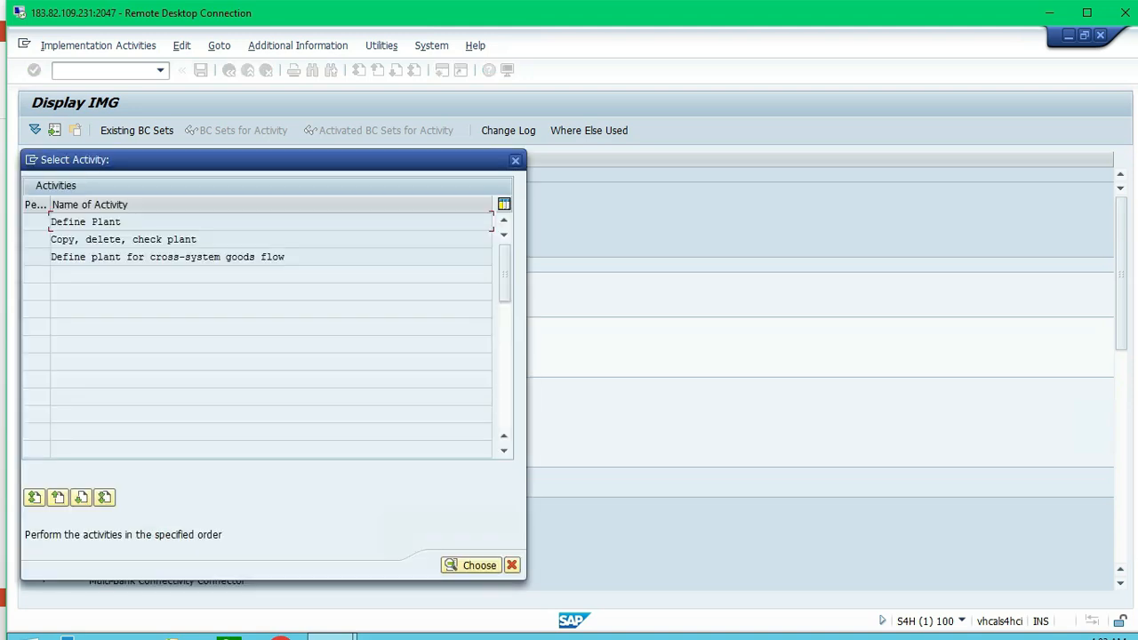
key("Return")
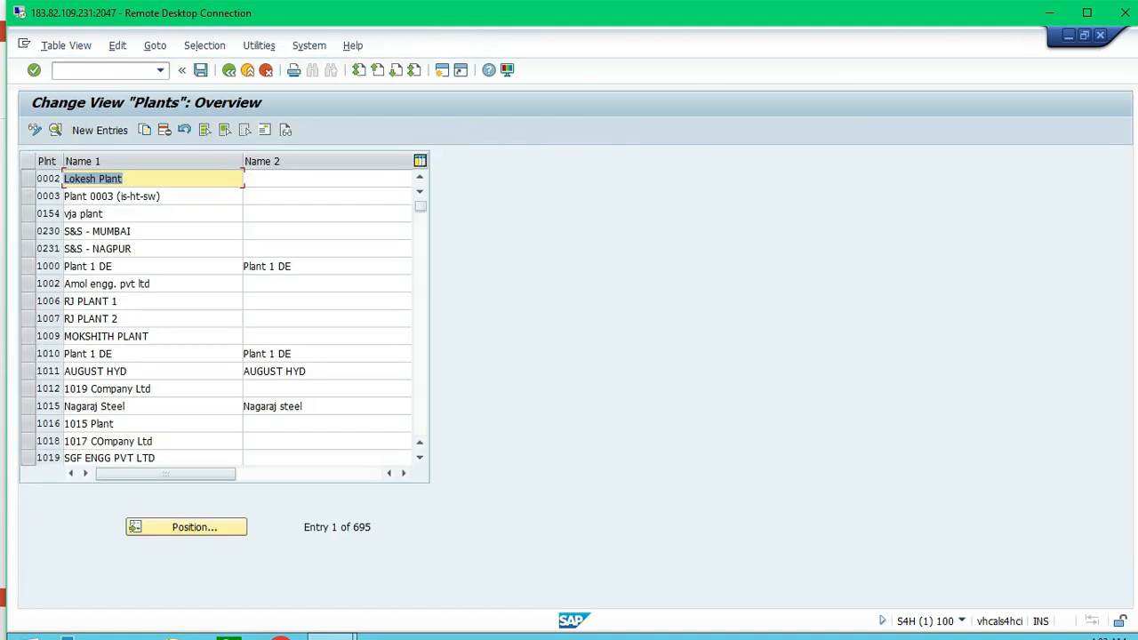
- Position the plants overview at plant QP01 and open its details
left_click(118, 300)
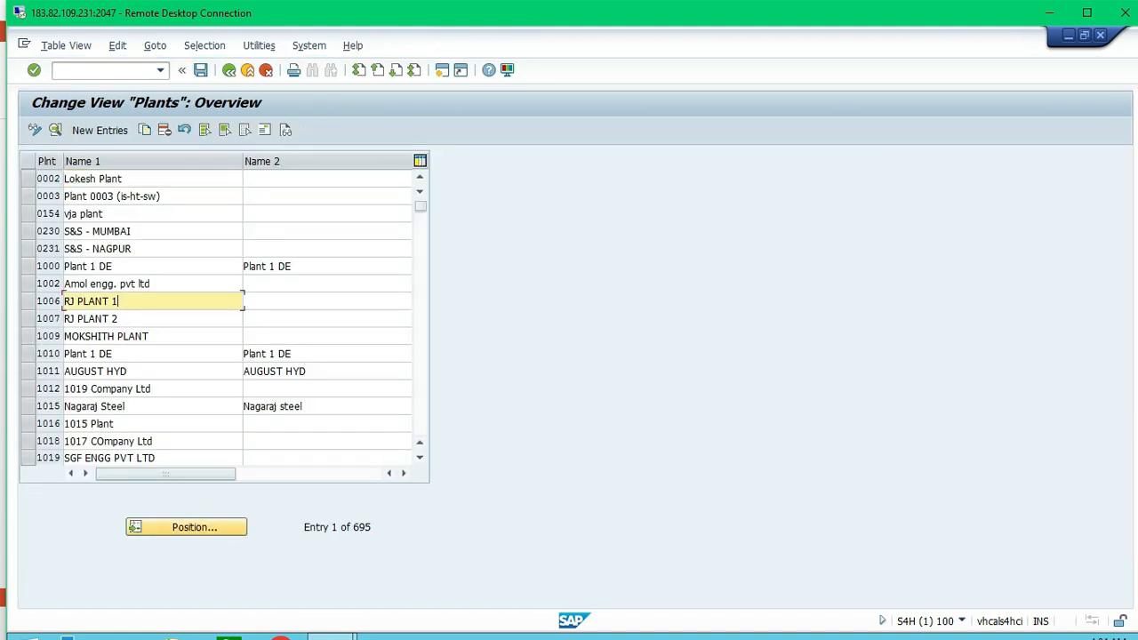
left_click(186, 526)
type("qp01")
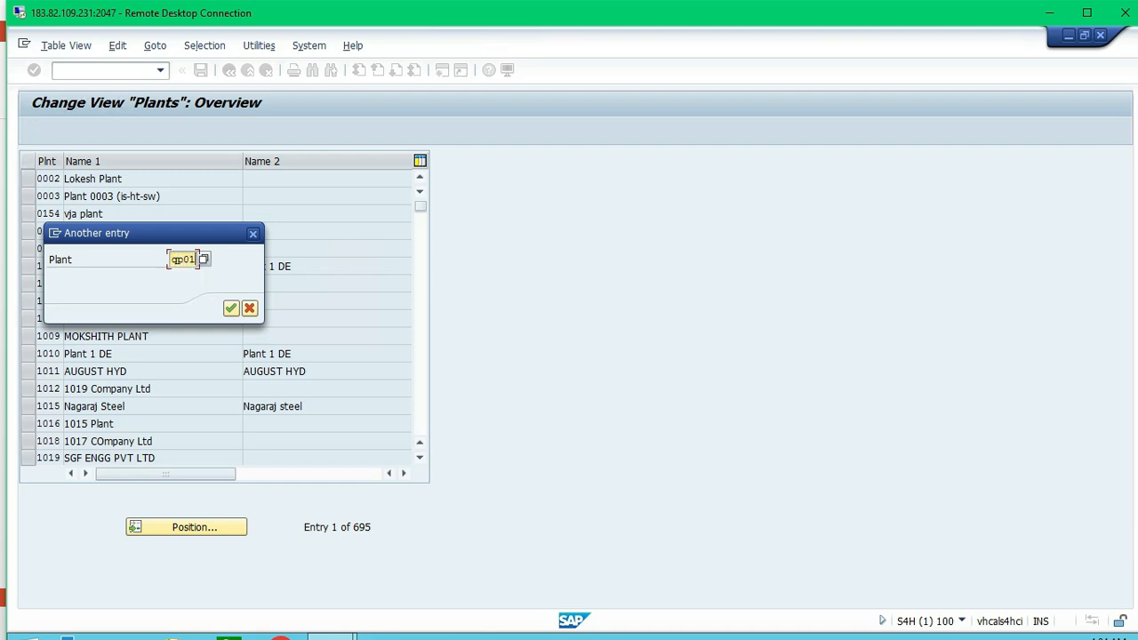
key("Return")
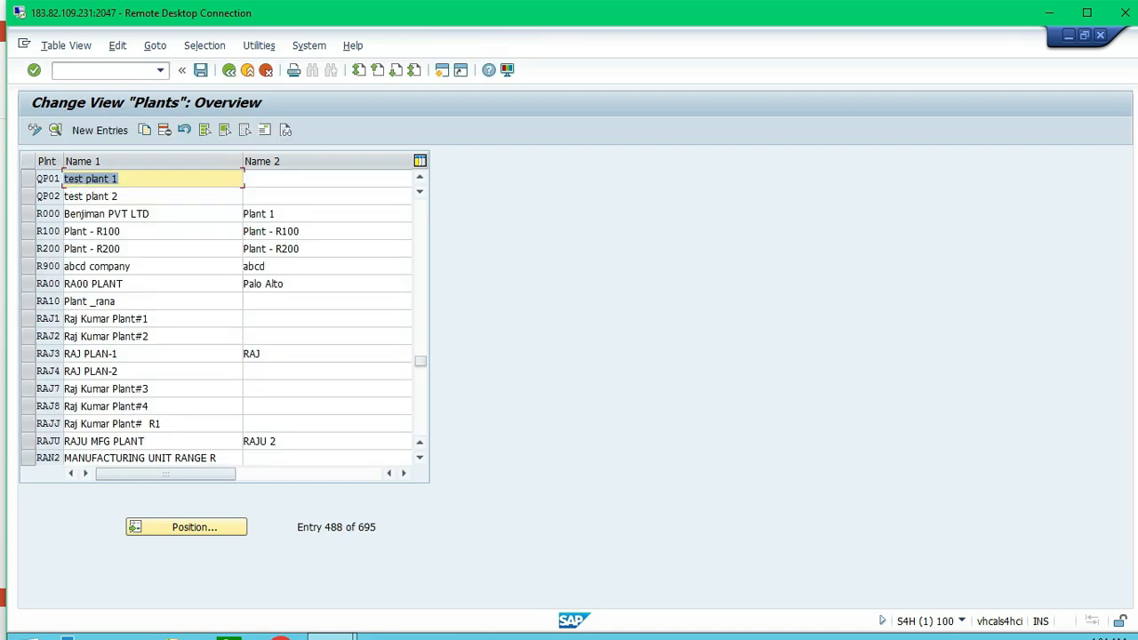
left_click(47, 178)
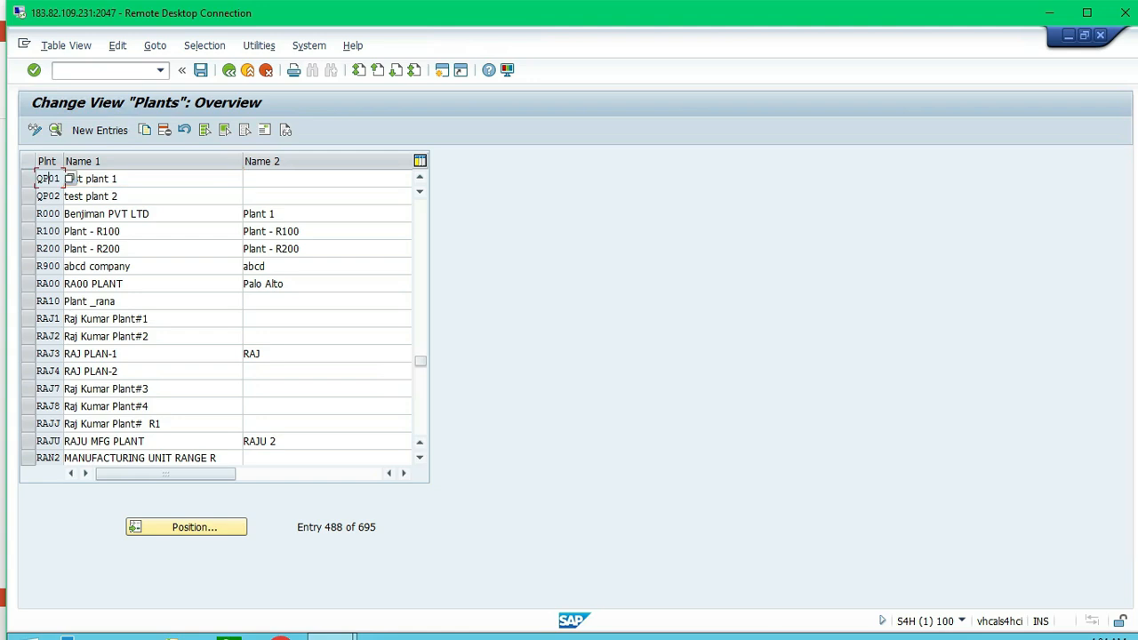
double_click(70, 179)
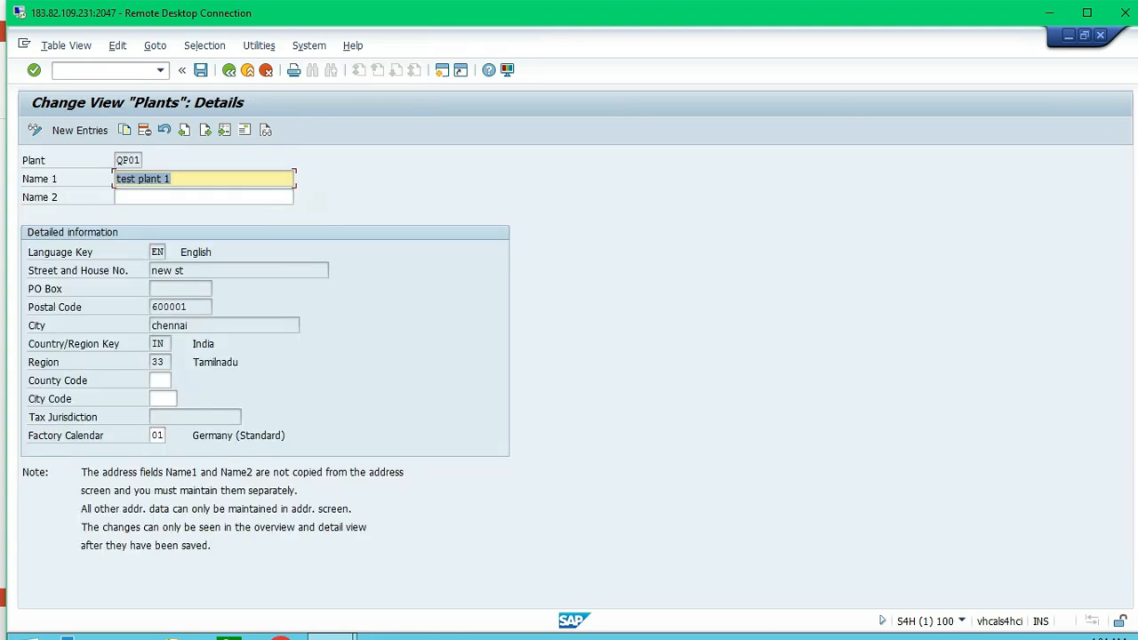
- Assign factory calendar Q2 to plant QP01 from the calendar value list, save it and return to the plants overview
left_click(156, 436)
left_click(172, 435)
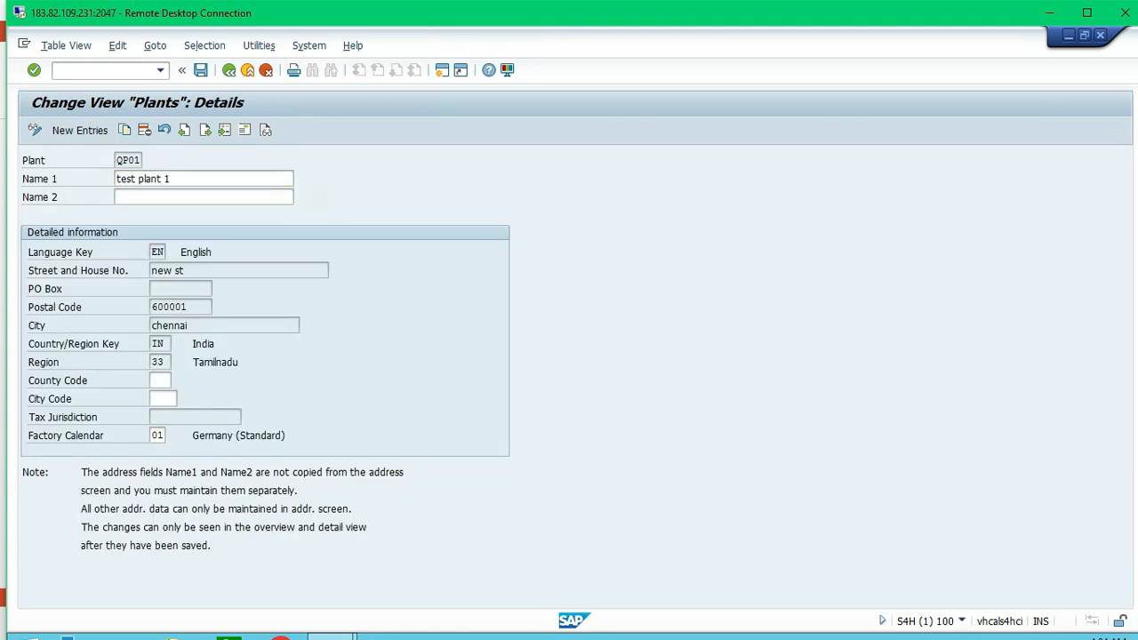
scroll(402, 76, "down", 20)
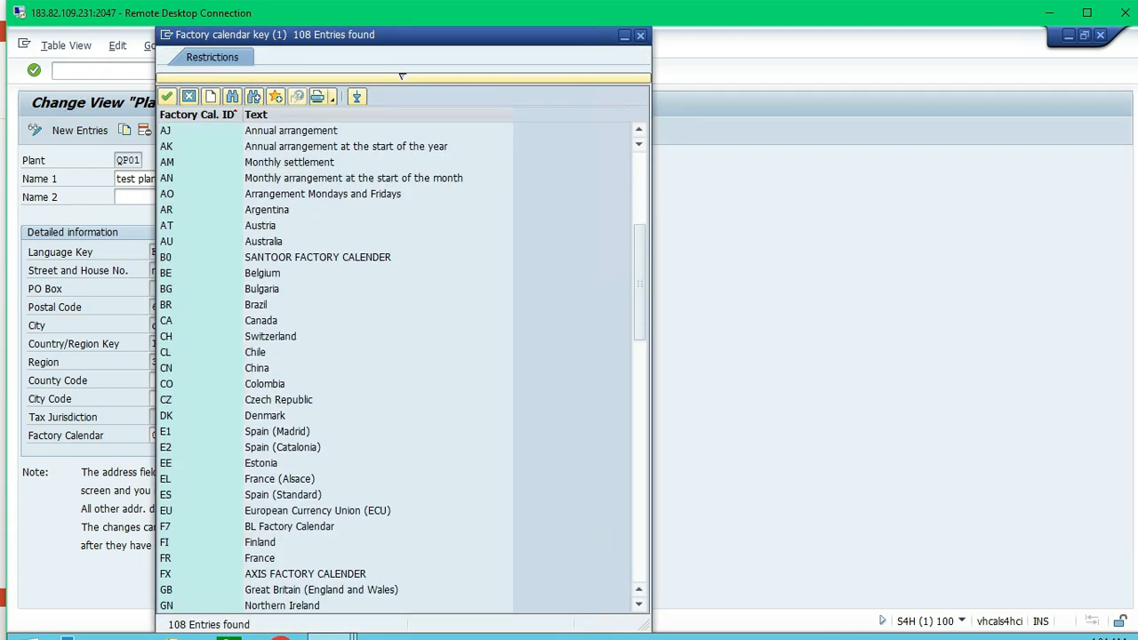
scroll(402, 77, "down", 3)
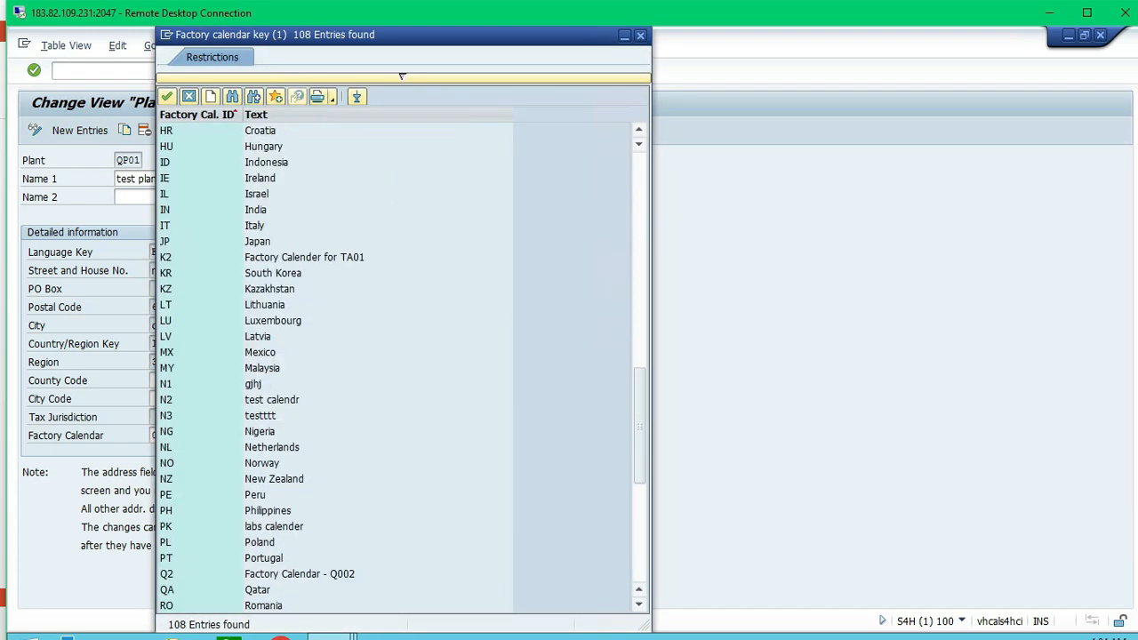
double_click(266, 478)
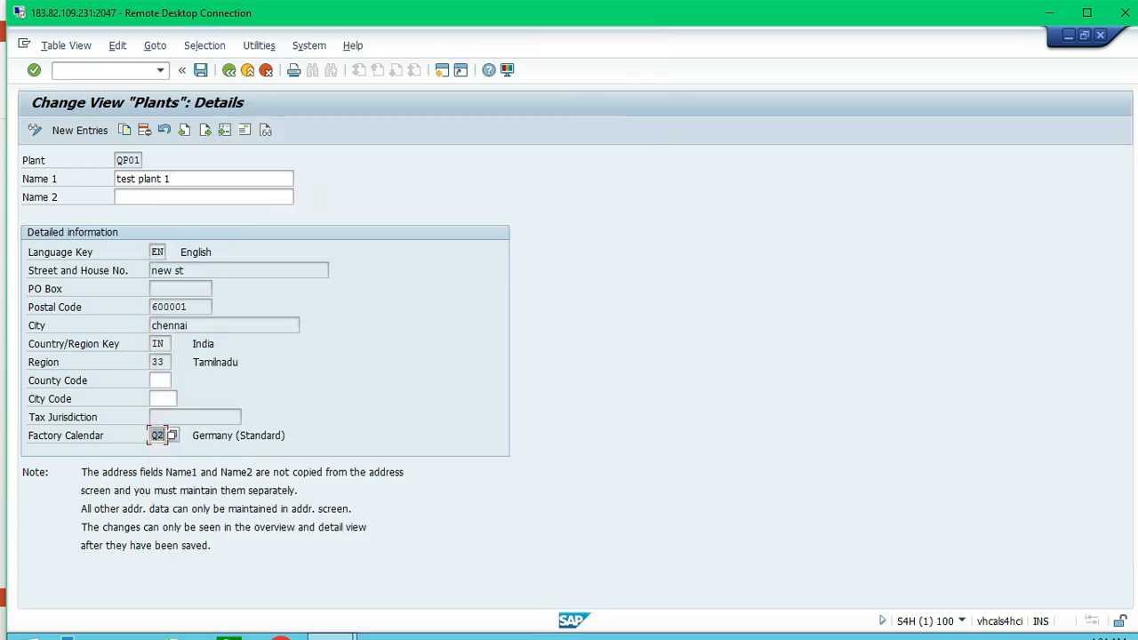
left_click(201, 69)
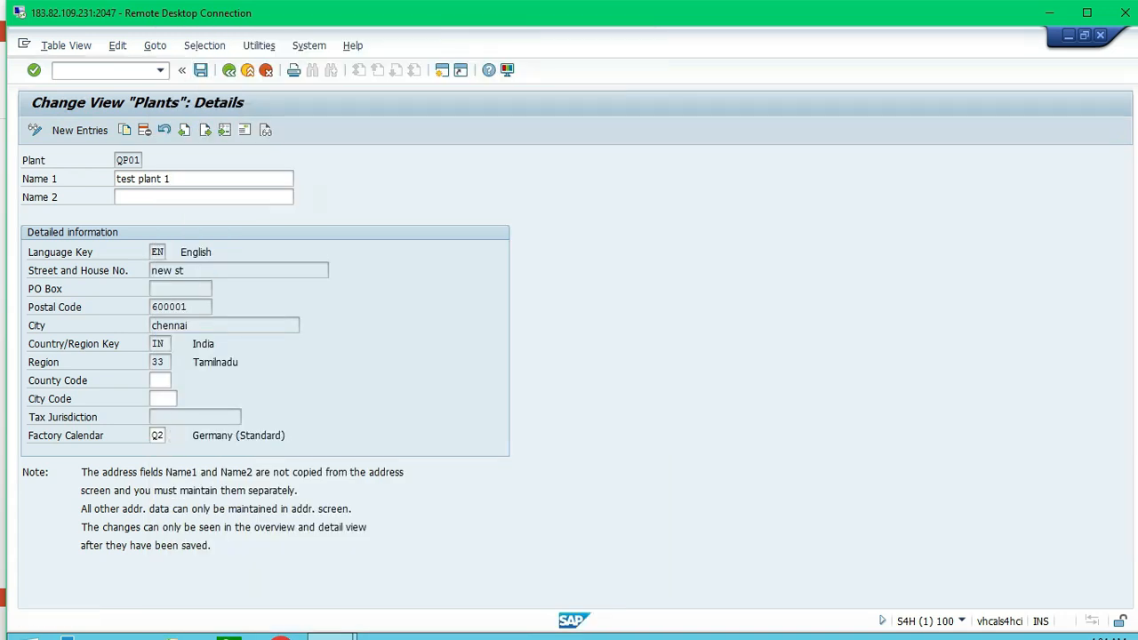
key("Return")
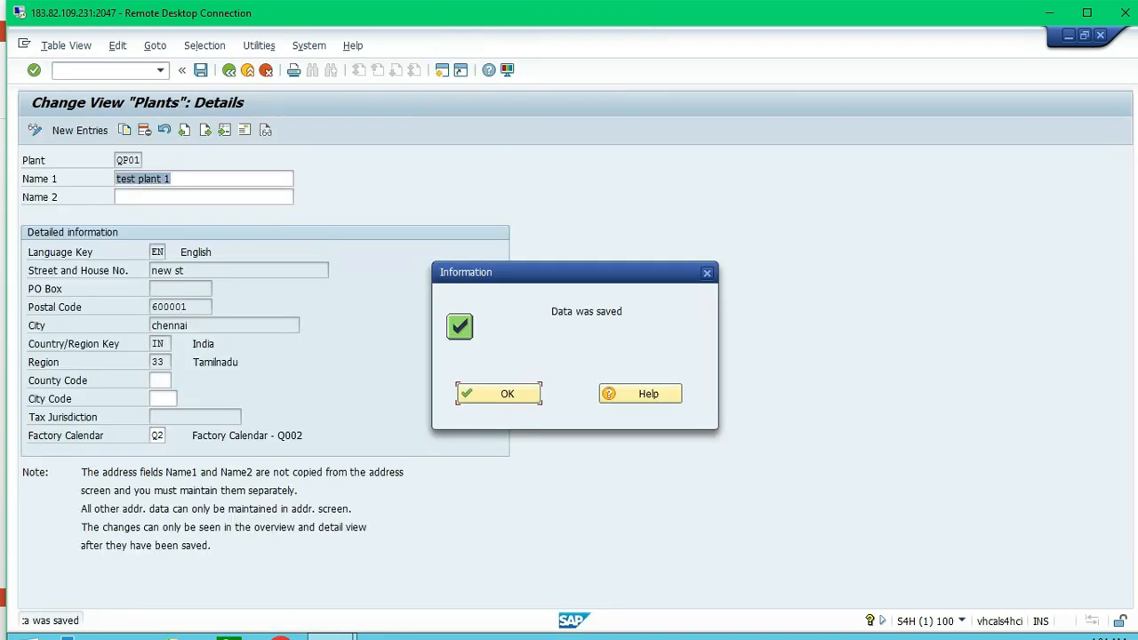
key("Return")
left_click(228, 69)
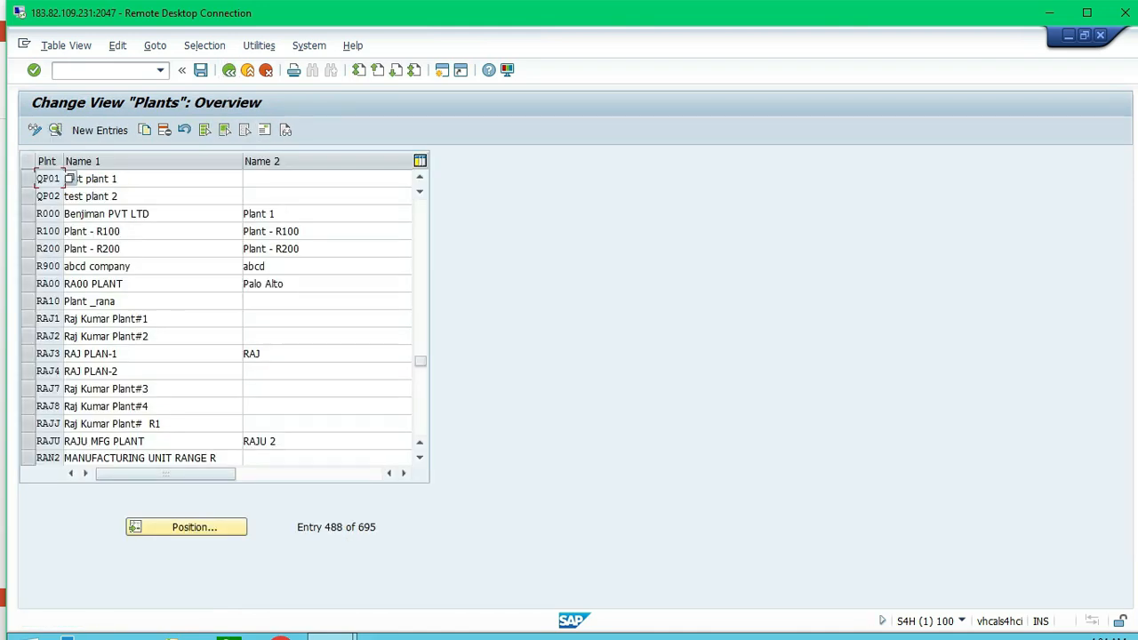
- Open the details of plant QP02, set its factory calendar to Q2 and save
double_click(71, 196)
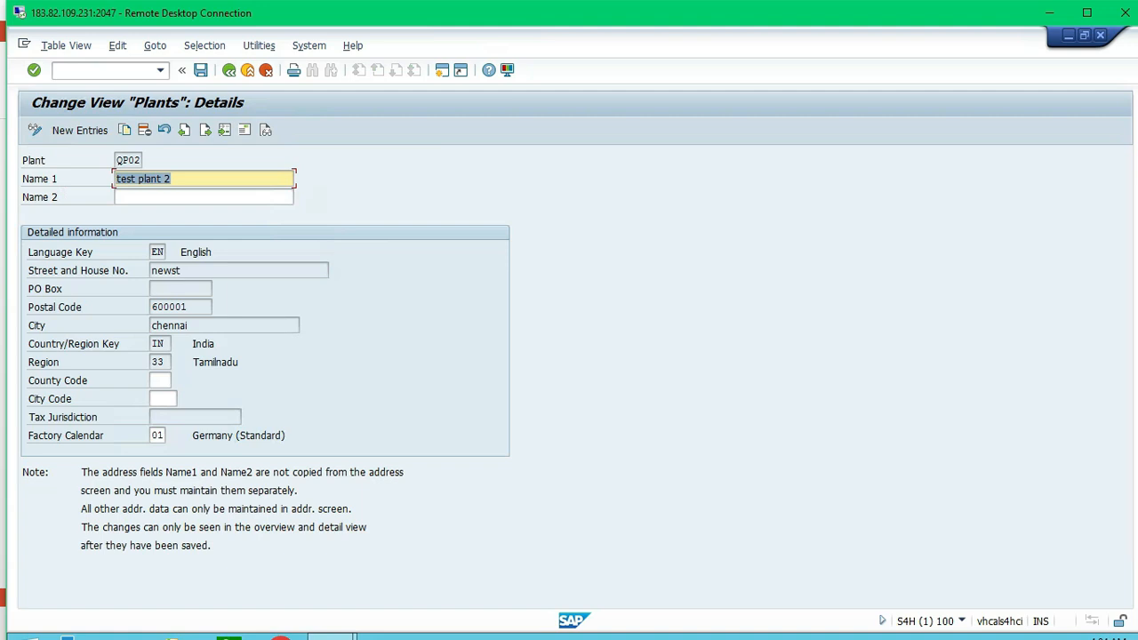
left_click(156, 434)
key("BackSpace")
key("BackSpace")
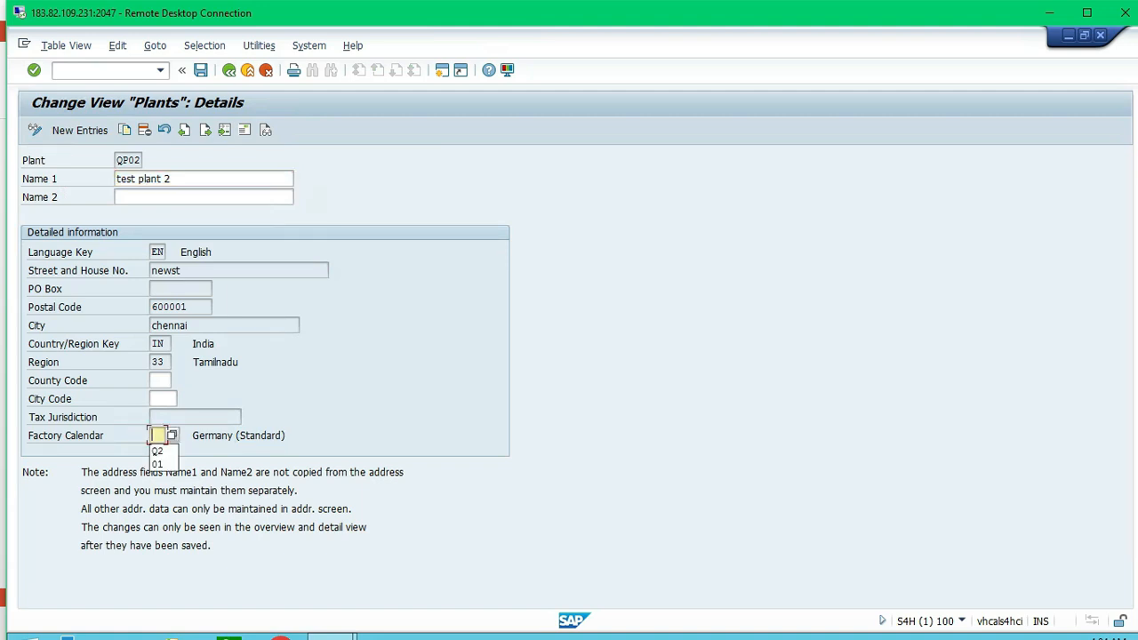
left_click(157, 450)
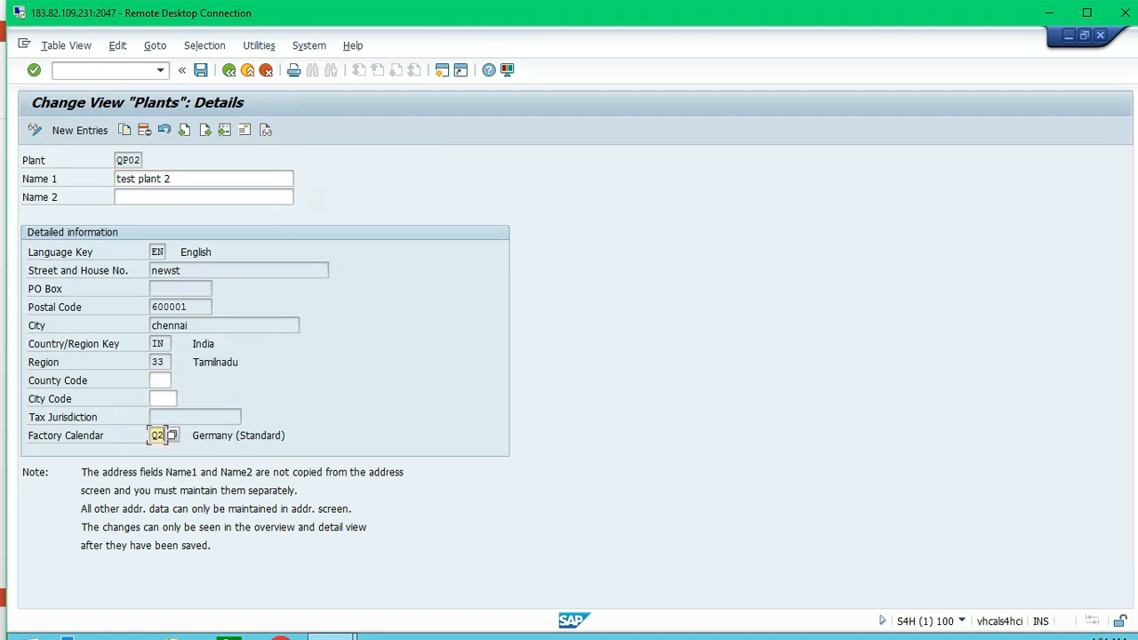
key("Return")
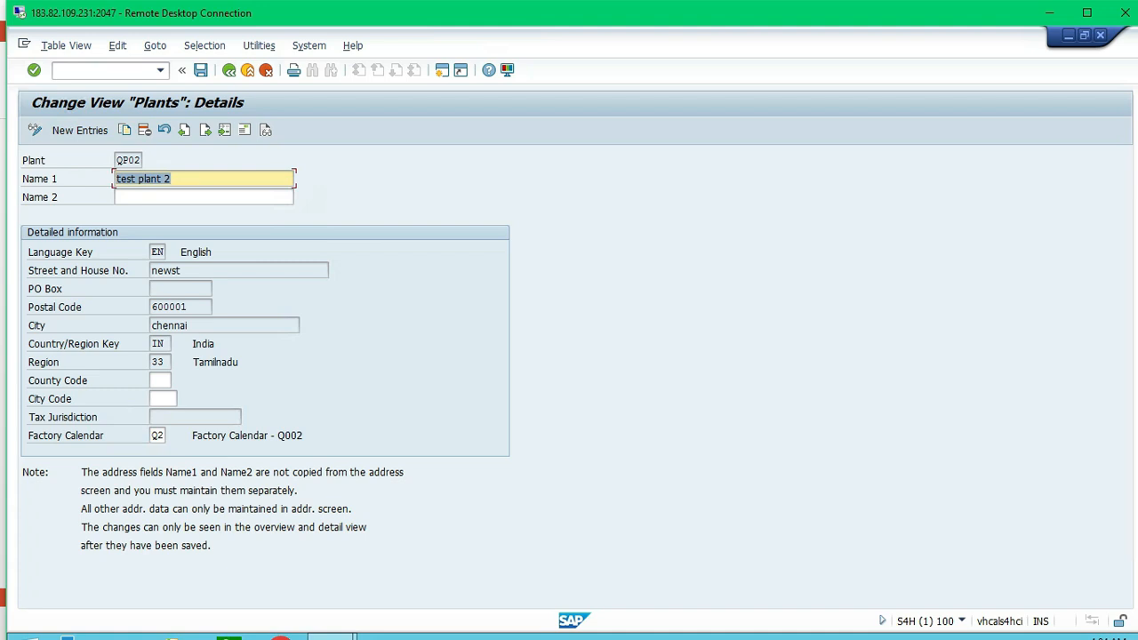
key("ctrl+s")
key("Return")
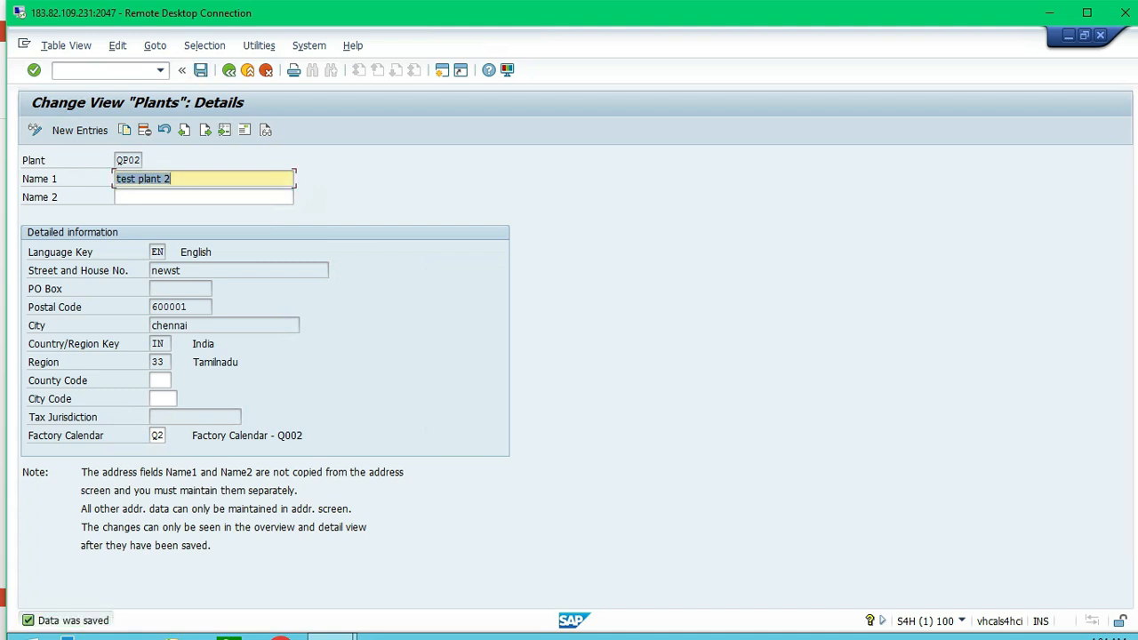
key("End")
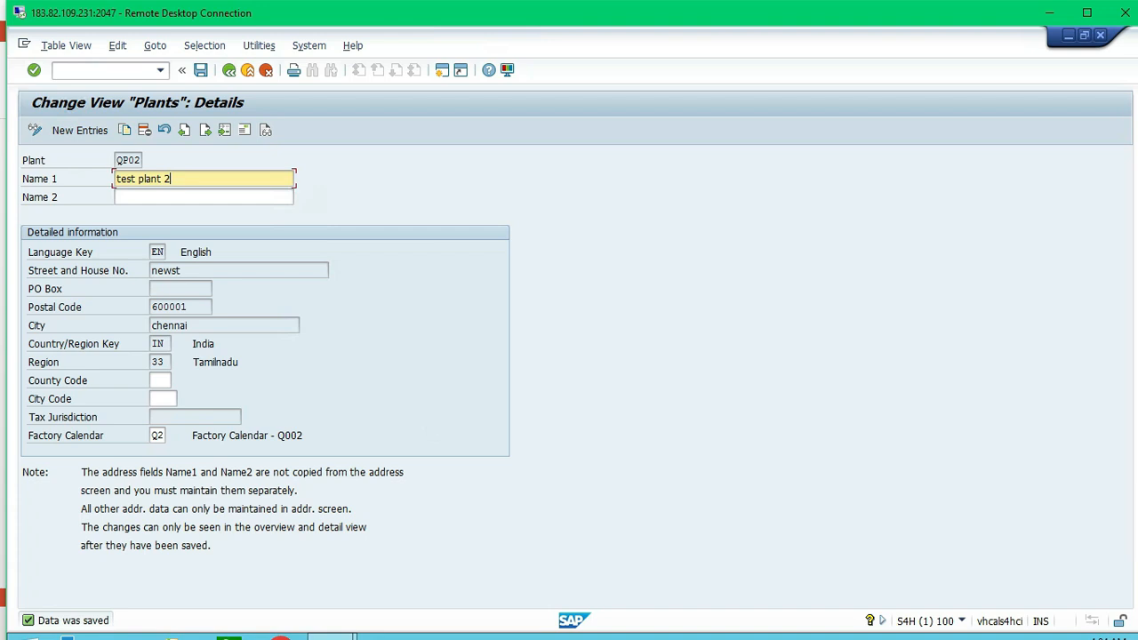